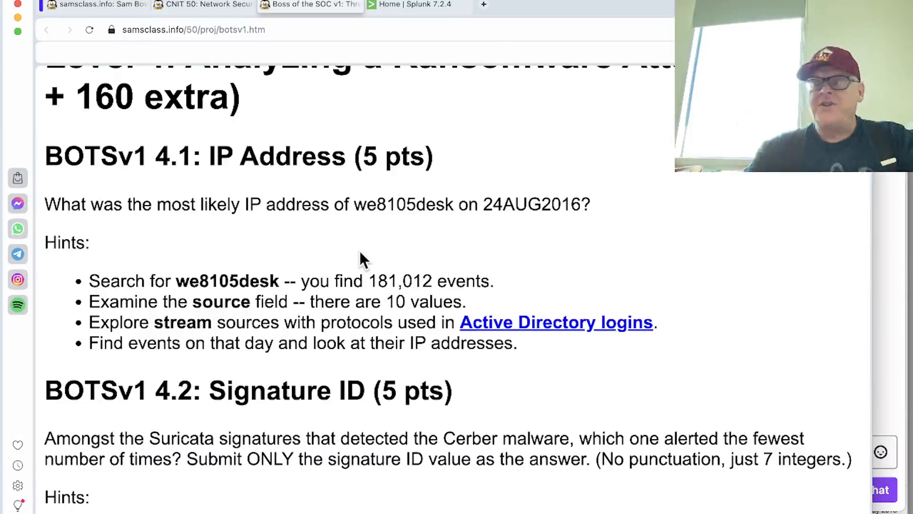
Copy the hostname we8105desk from the 4.1 hints and open the Splunk search page in its own window
left_click_drag(178, 279, 280, 281)
key("super+c")
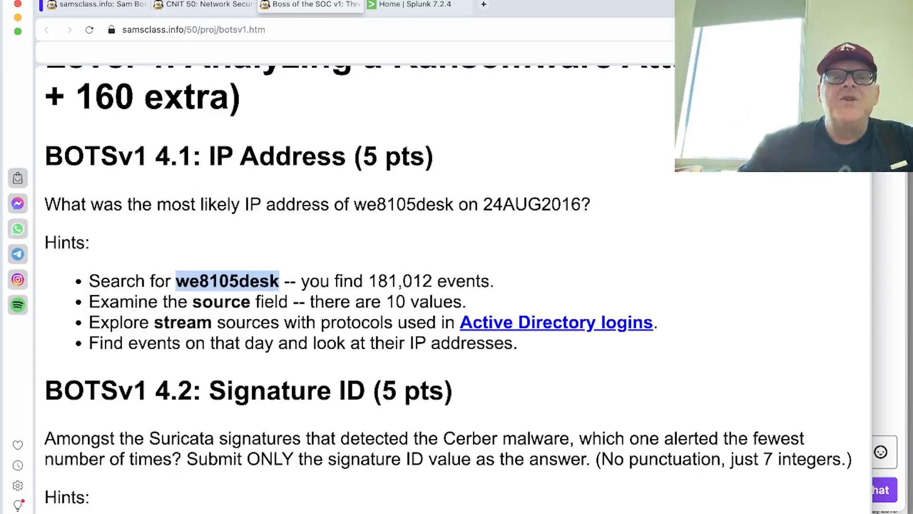
left_click_drag(871, 114, 727, 114)
left_click_drag(423, 10, 442, 10)
left_click(372, 174)
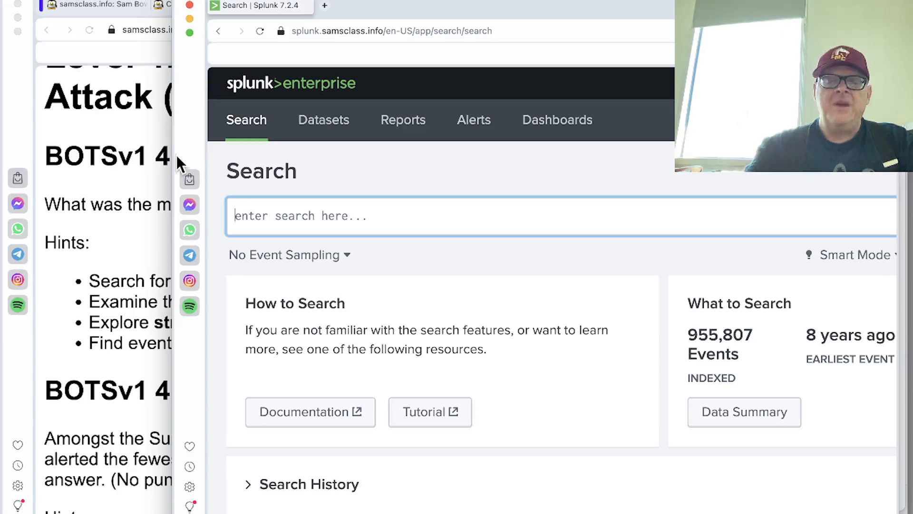
Enter we8105desk as the search query and set the time range to All time
key("super+minus")
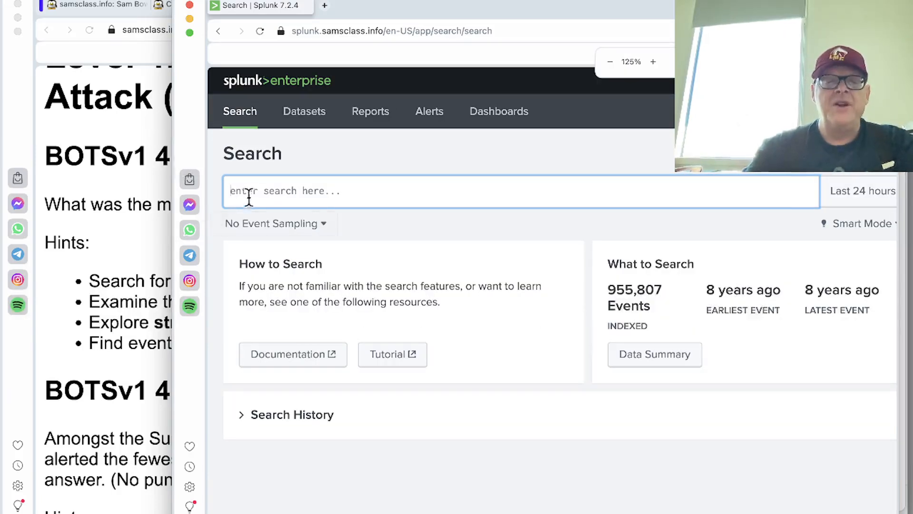
key("super+v")
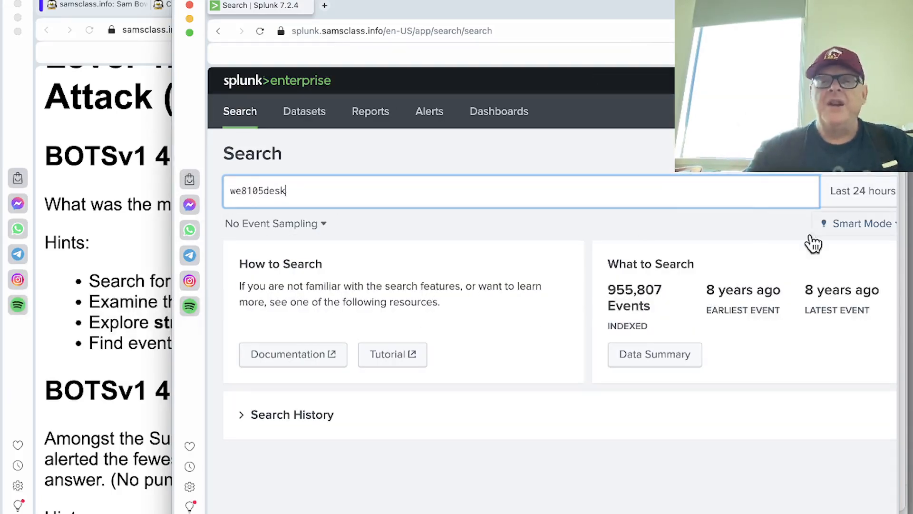
left_click(887, 190)
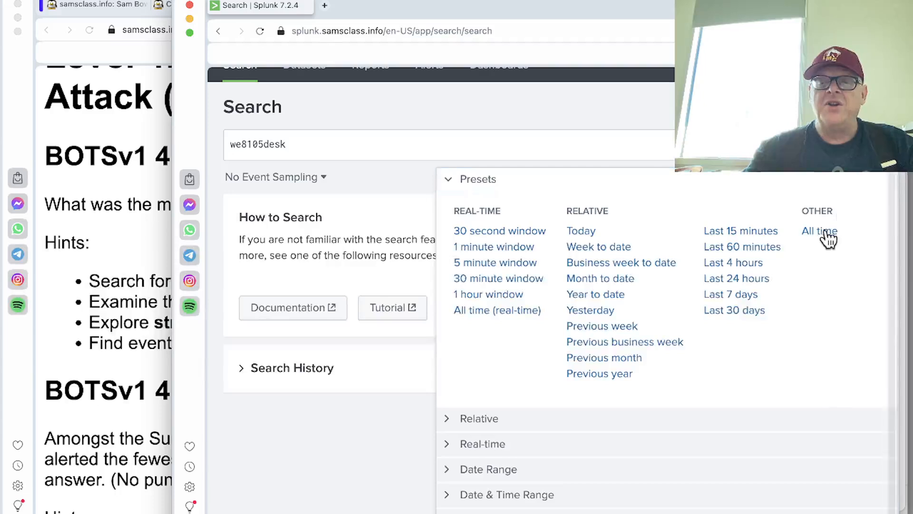
left_click(826, 232)
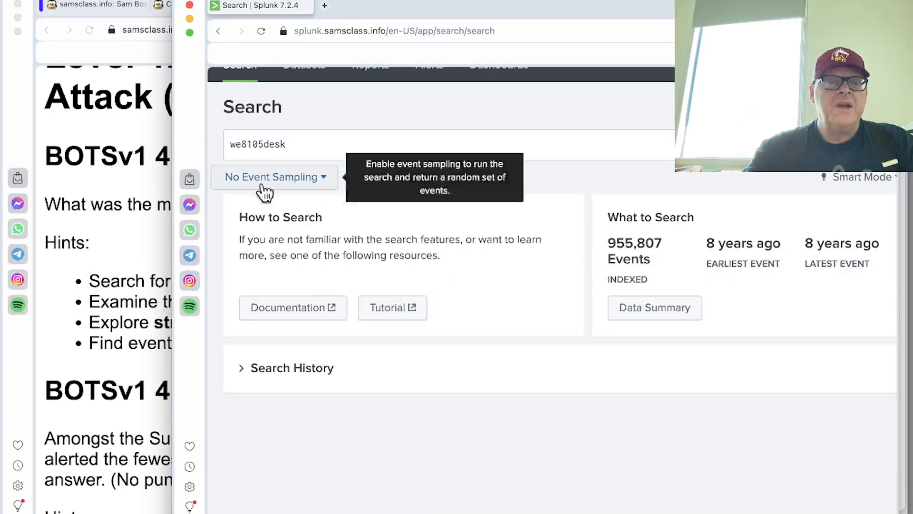
Set event sampling to 1:100 and run the search
left_click(326, 181)
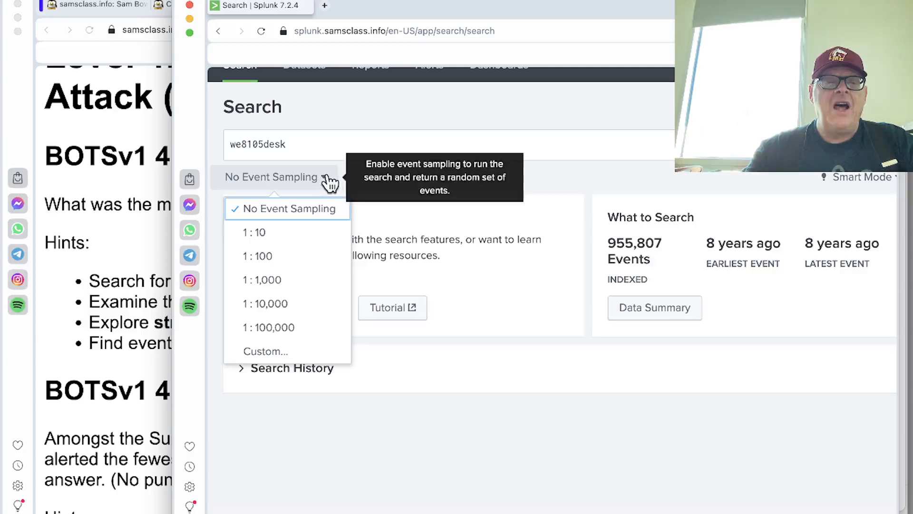
left_click(318, 255)
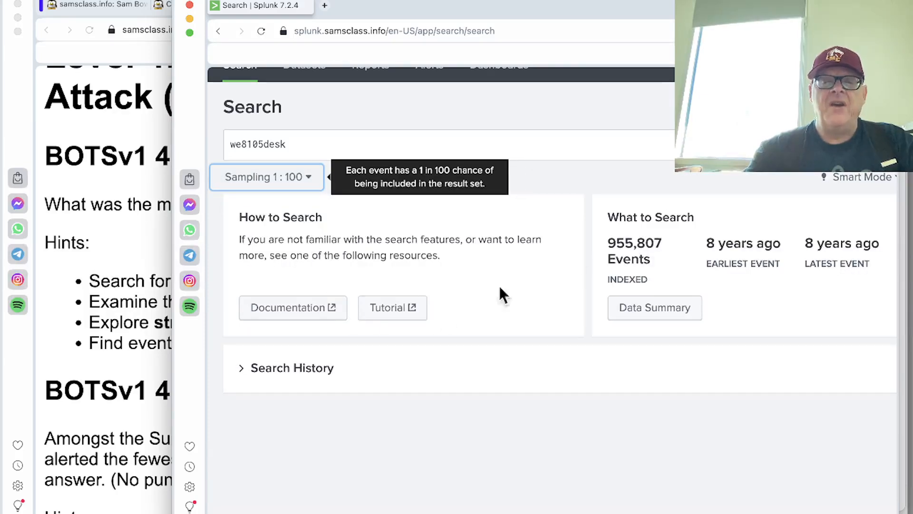
left_click(878, 144)
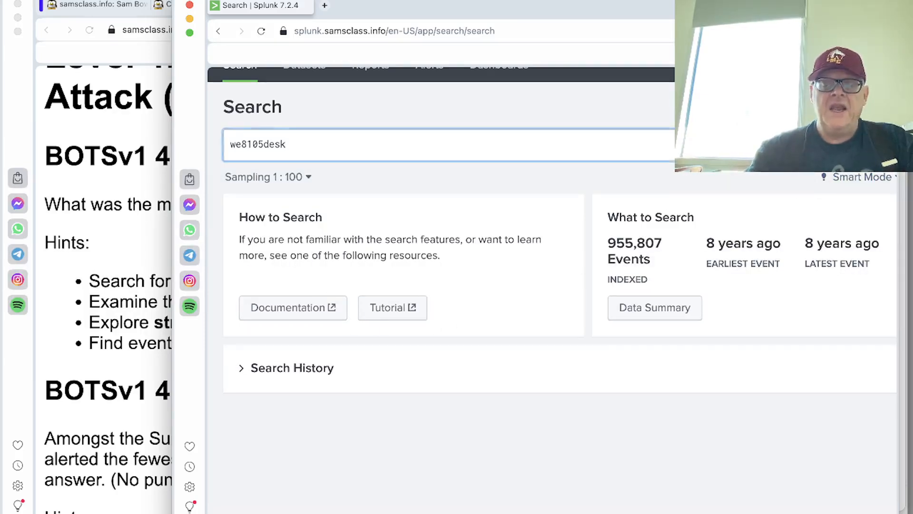
key("Return")
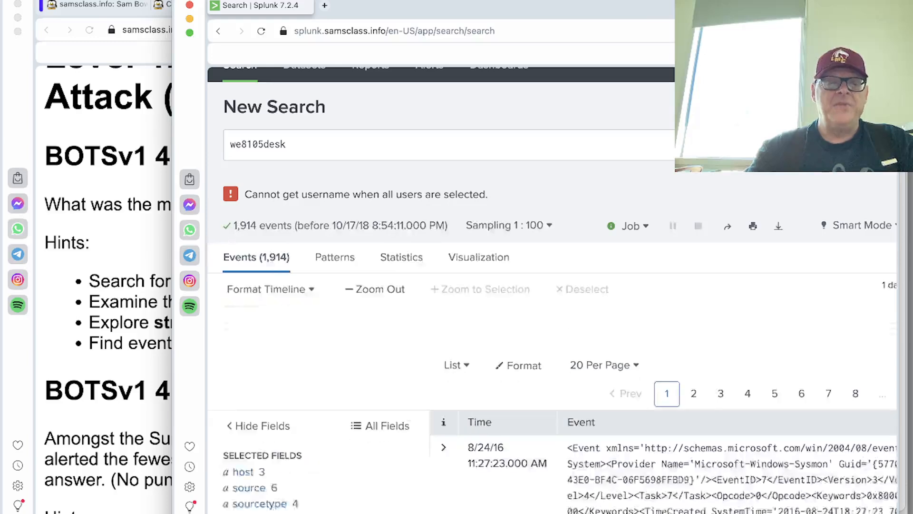
Narrow the search to the source stream:ldap and set it to No Event Sampling
left_click(150, 282)
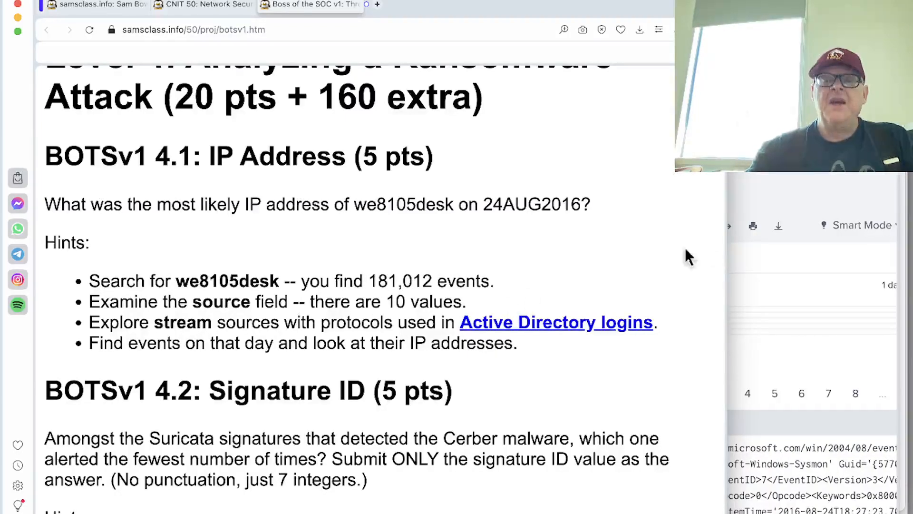
left_click(734, 187)
scroll(375, 185, "down", 5)
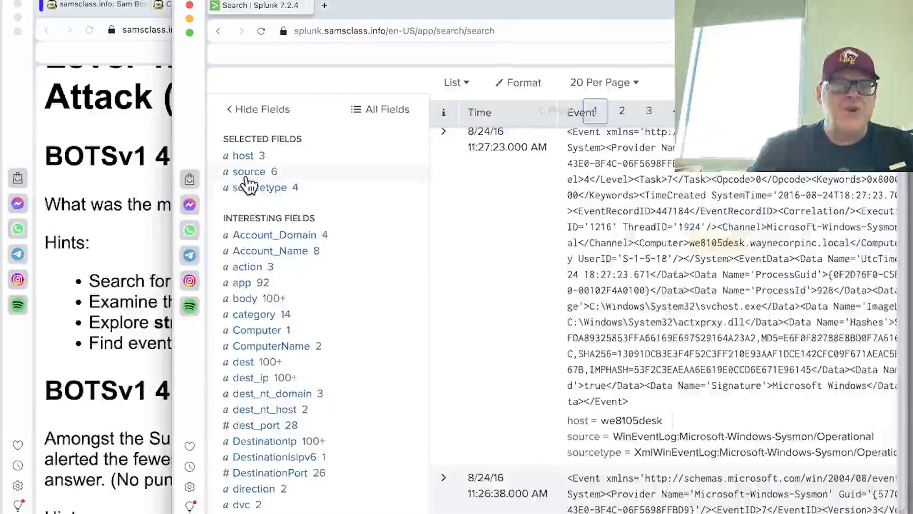
left_click(246, 175)
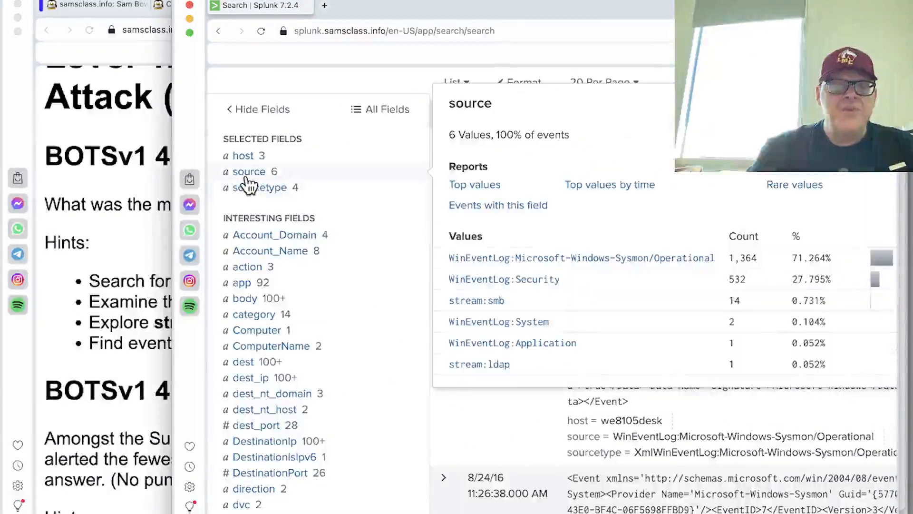
left_click(496, 365)
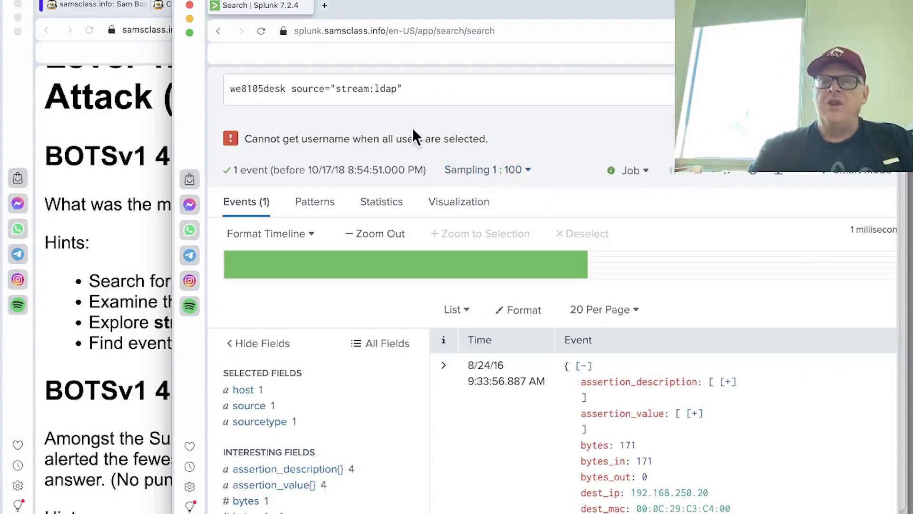
left_click(489, 170)
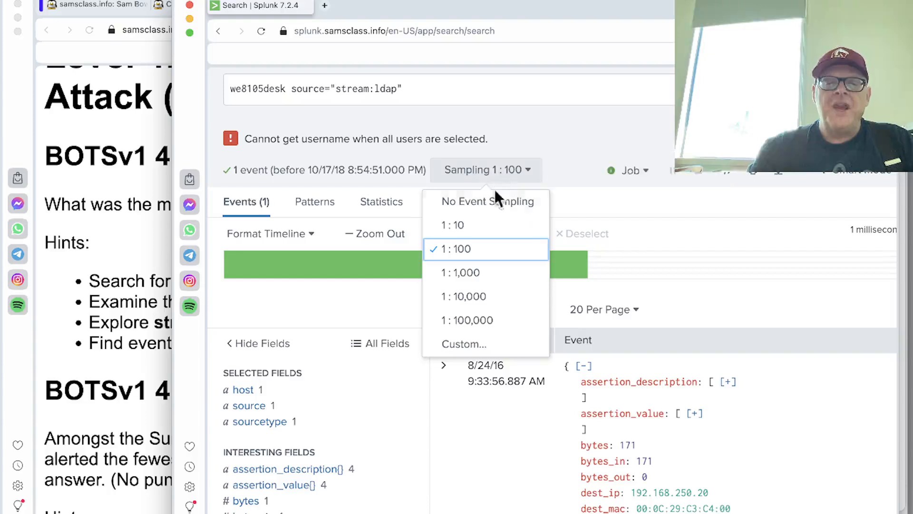
left_click(492, 202)
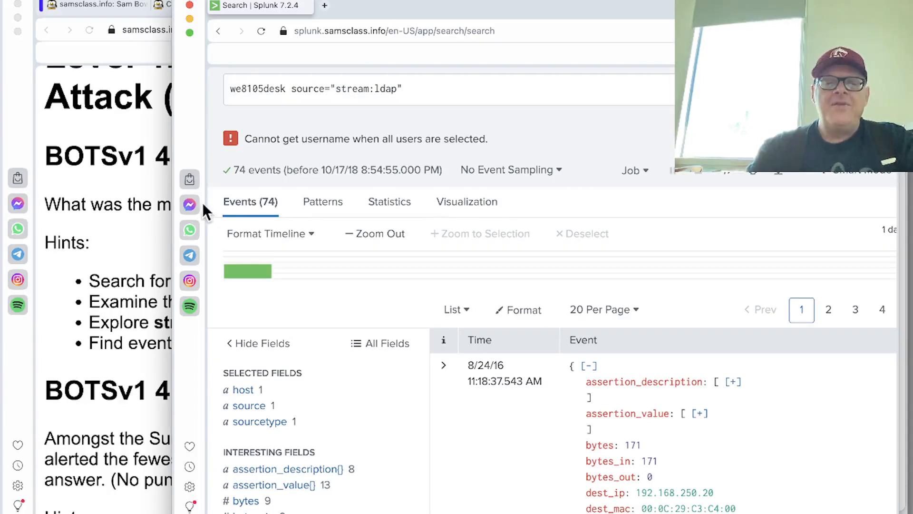
Review the BOTSv1 4.1 and 4.2 questions and hints on the challenge page, and return to the search results
left_click(125, 242)
scroll(125, 240, "down", 5)
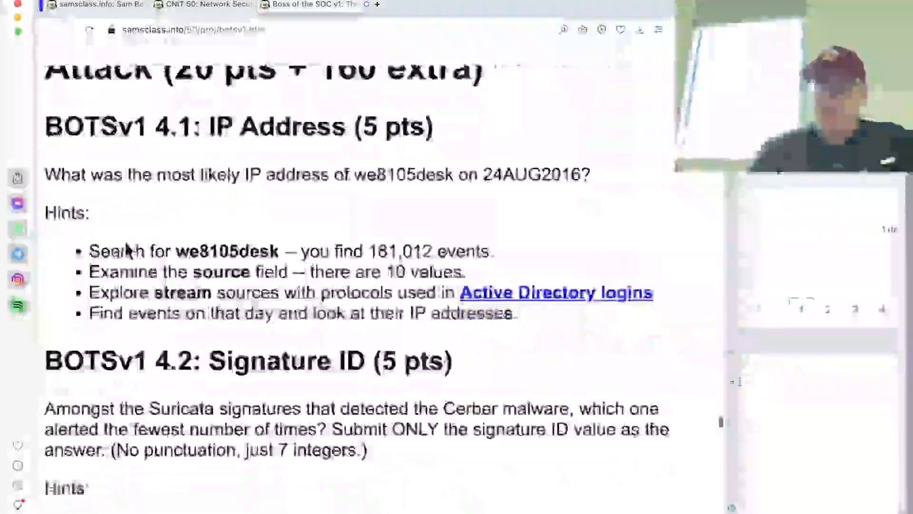
scroll(127, 233, "up", 1)
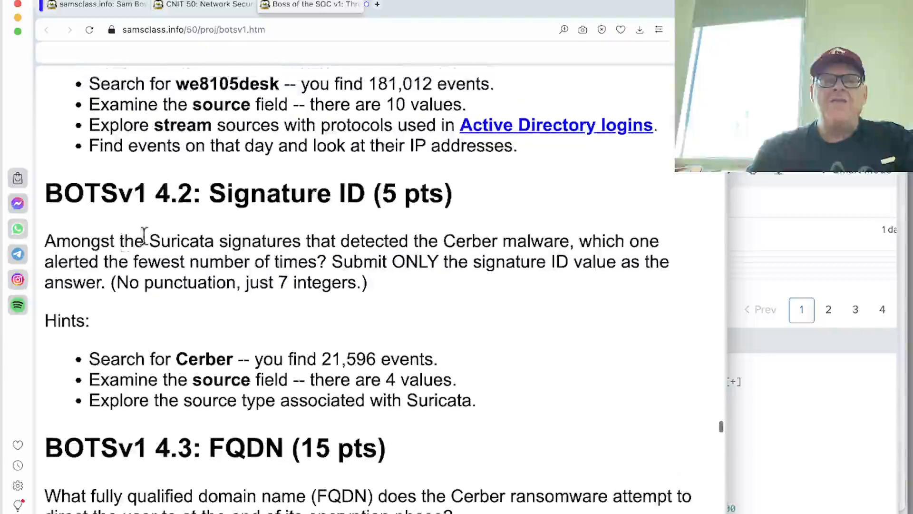
left_click(752, 178)
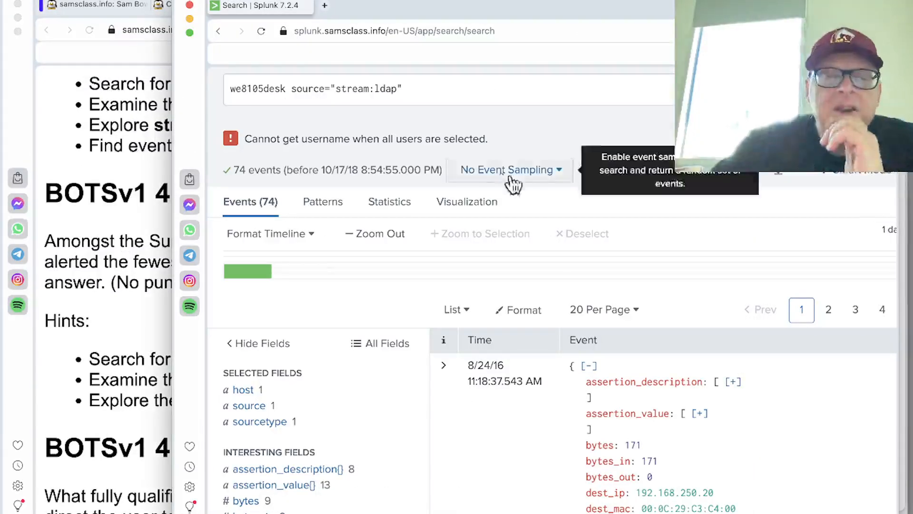
left_click(125, 221)
scroll(126, 221, "up", 4)
scroll(126, 221, "up", 8)
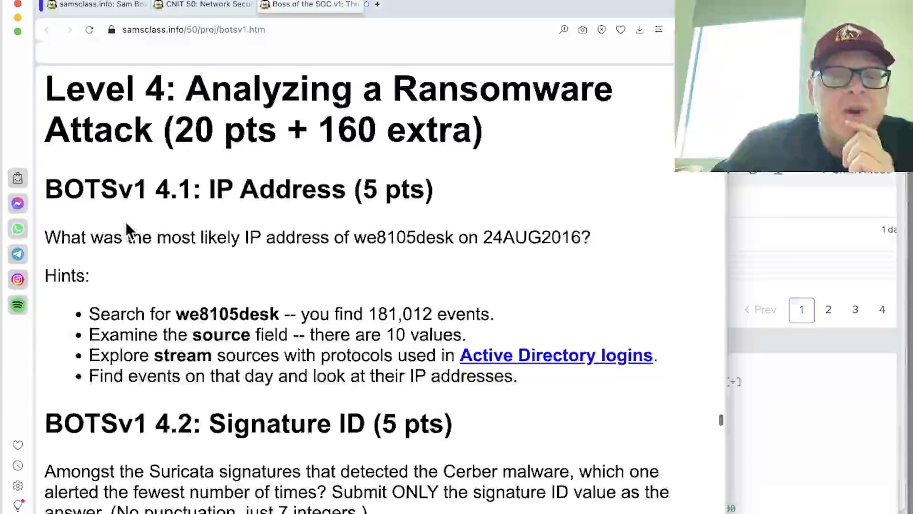
scroll(126, 221, "down", 3)
key("super+grave")
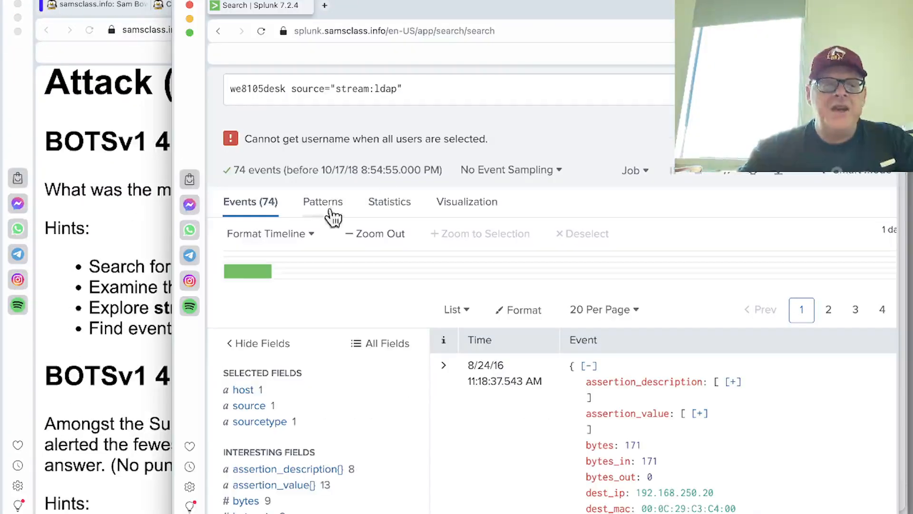
Move and widen the search window, and zoom the event timeline to the August 24, 2016 column
left_click_drag(595, 7, 489, 13)
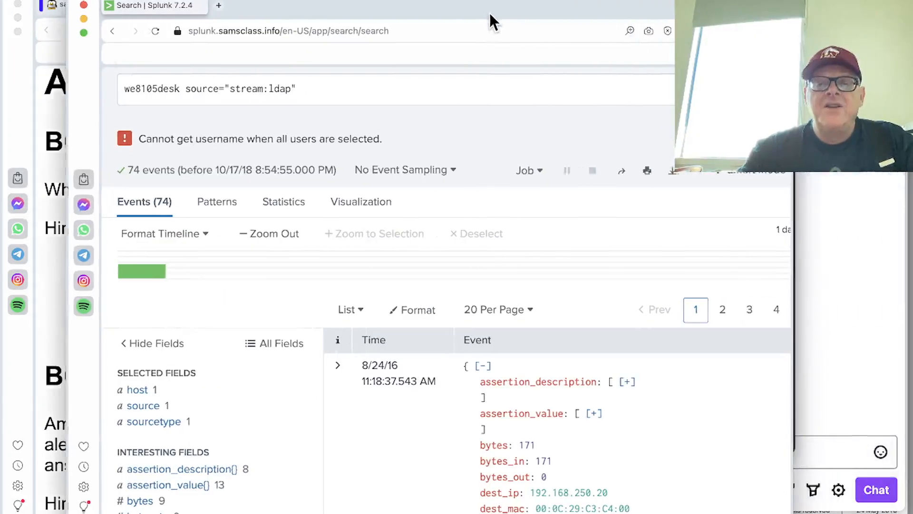
left_click_drag(793, 249, 892, 255)
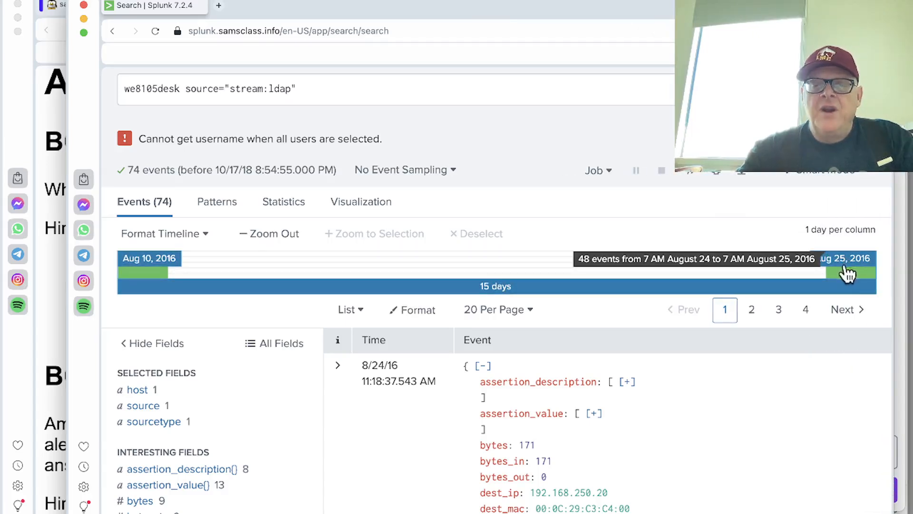
mouse_move(154, 277)
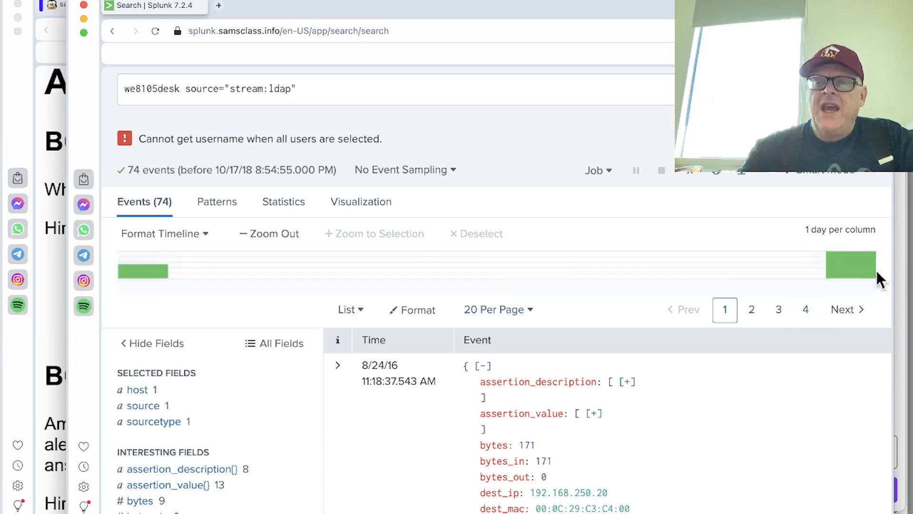
mouse_move(861, 270)
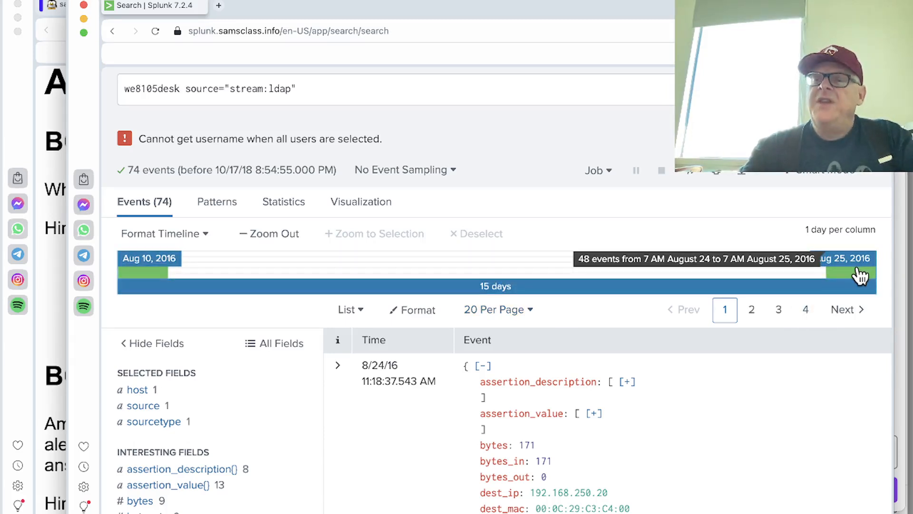
double_click(859, 270)
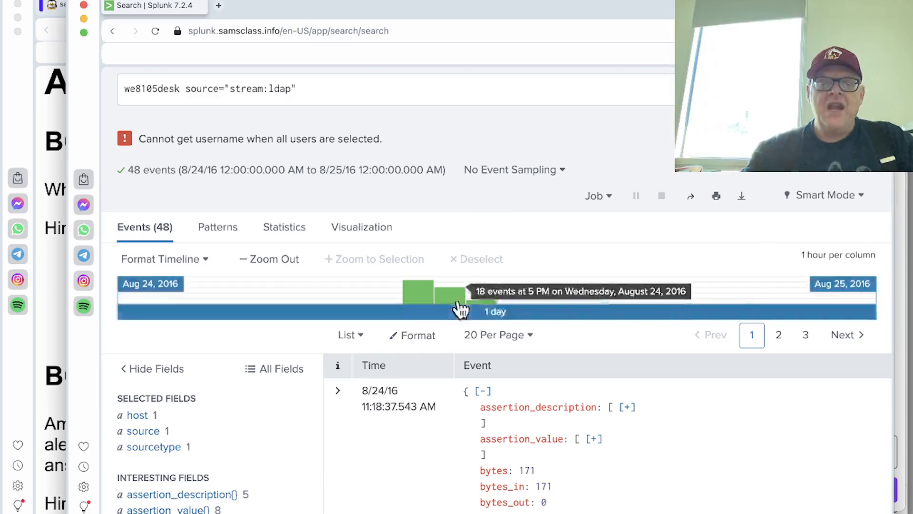
Recheck the 4.1 hints and examine the dest_ip field's values for the August 24 events
scroll(408, 404, "down", 3)
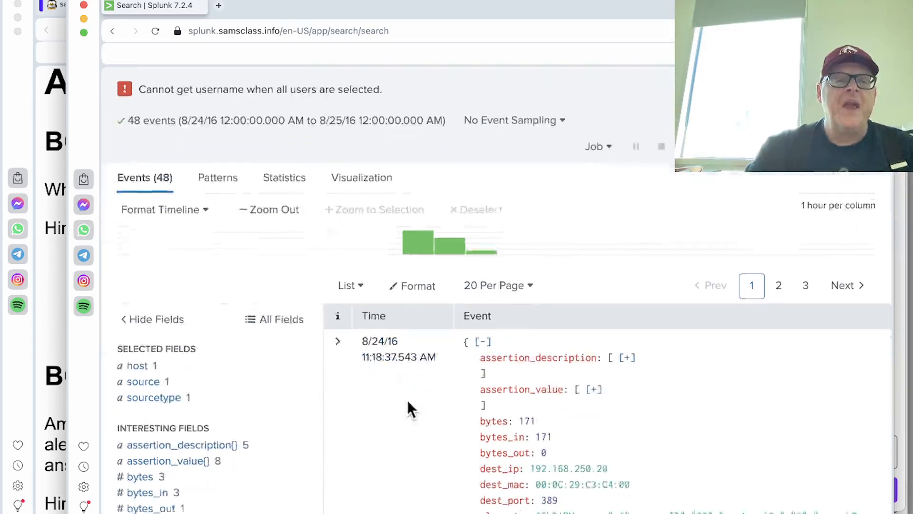
left_click(50, 116)
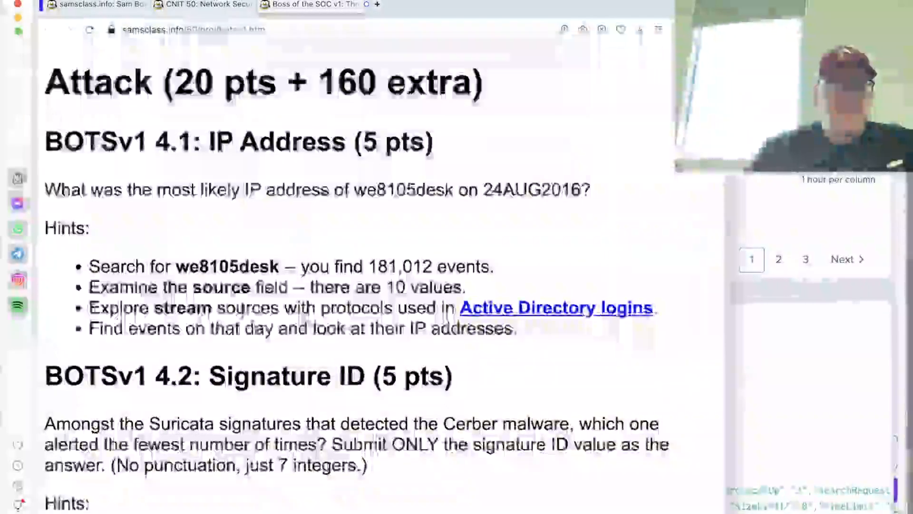
left_click(812, 365)
scroll(295, 378, "down", 2)
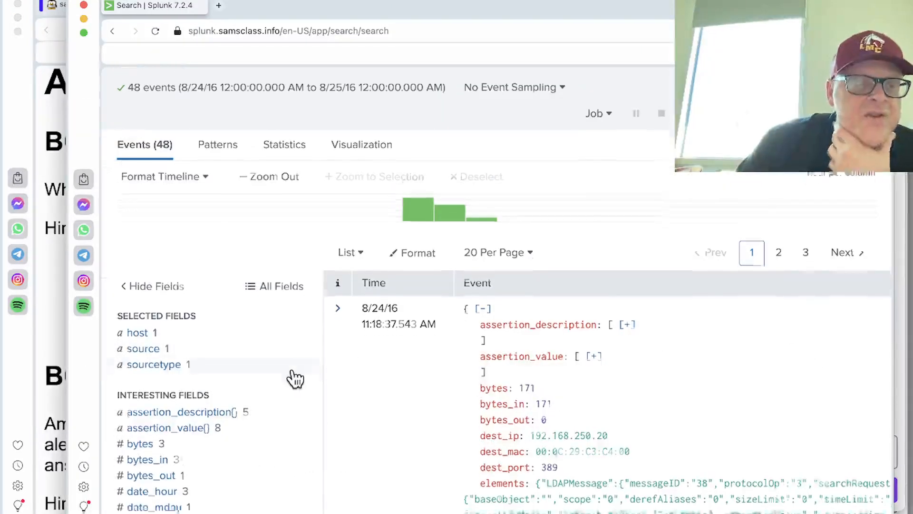
scroll(295, 378, "down", 5)
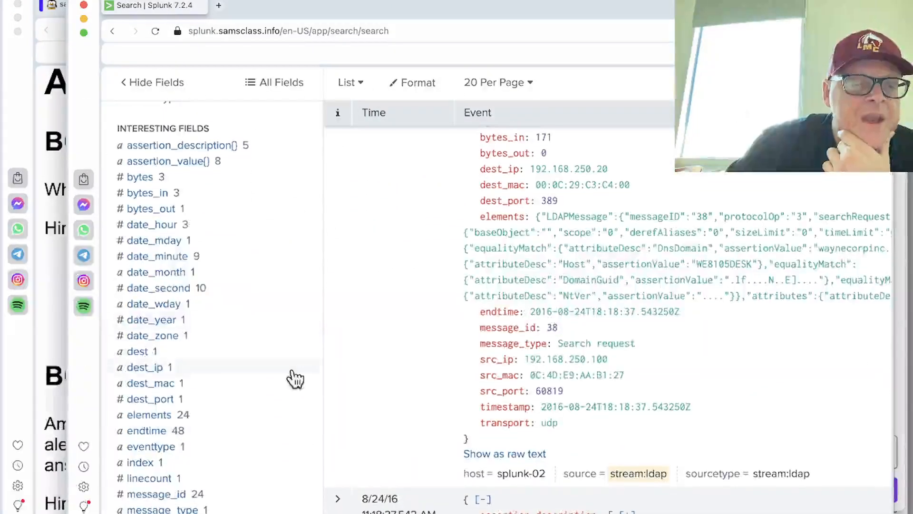
left_click(145, 368)
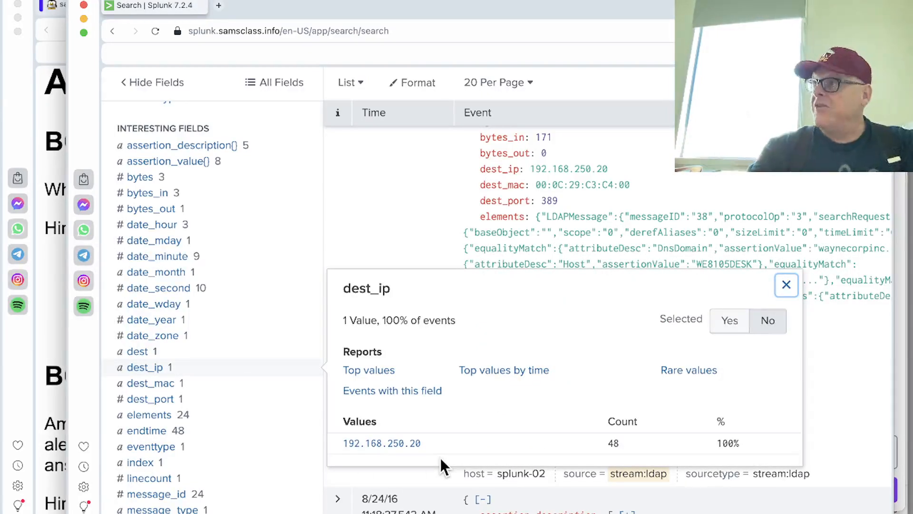
Open the src_ip field's values and copy the address 192.168.250.100
scroll(141, 378, "down", 3)
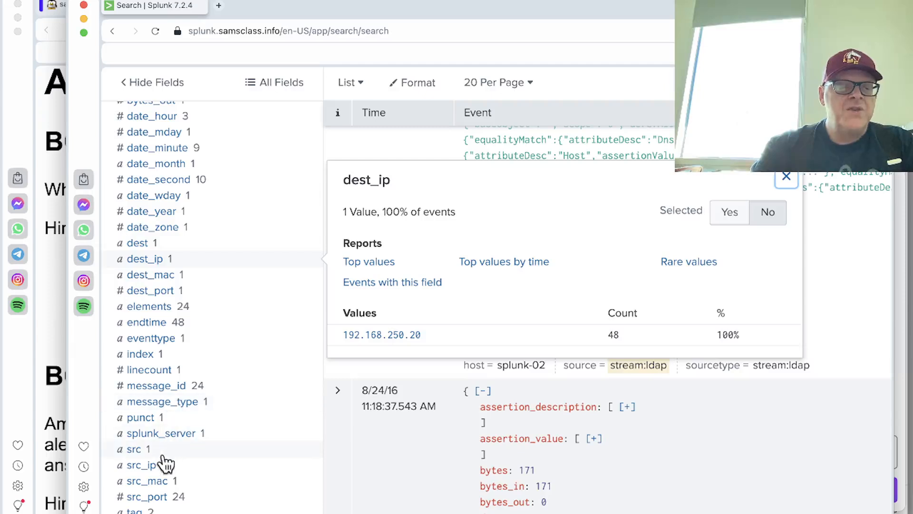
left_click(157, 468)
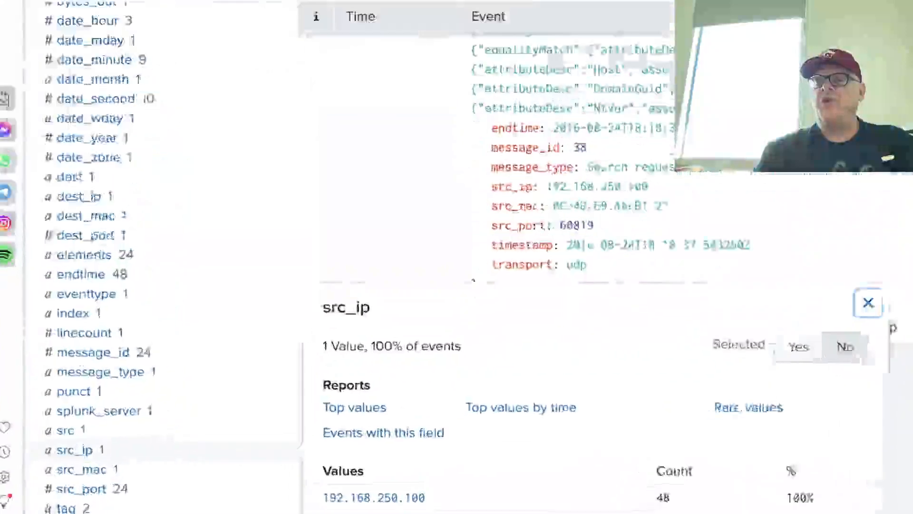
left_click_drag(435, 499, 328, 501)
key("super+c")
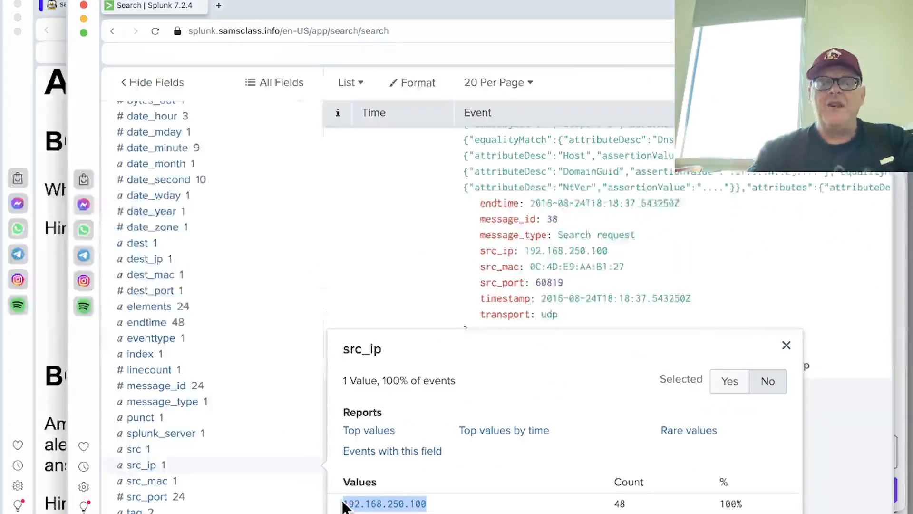
Switch to the Smultron text editor, create a new document, and paste the copied address 192.168.250.100 into it
key("super+Tab")
key("super+Tab")
key("super+Tab")
key("super+Tab")
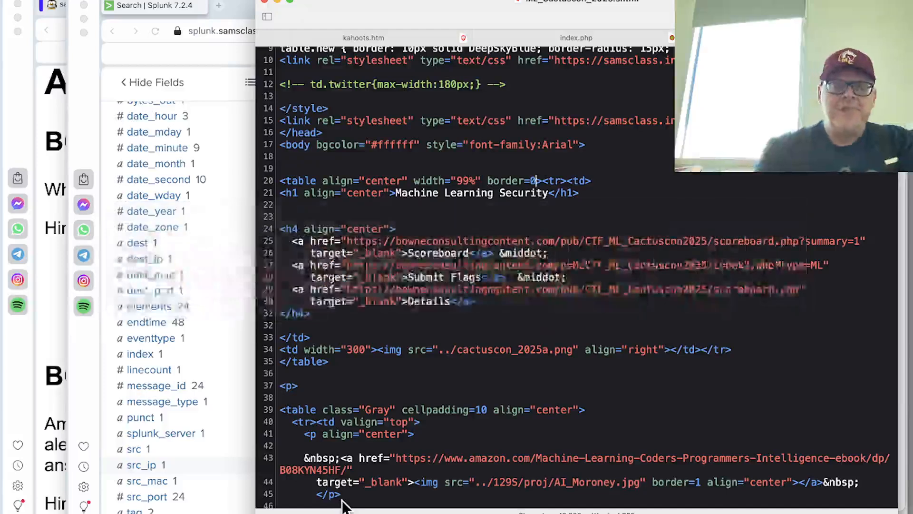
key("super+n")
key("super+v")
key("Return")
key("Return")
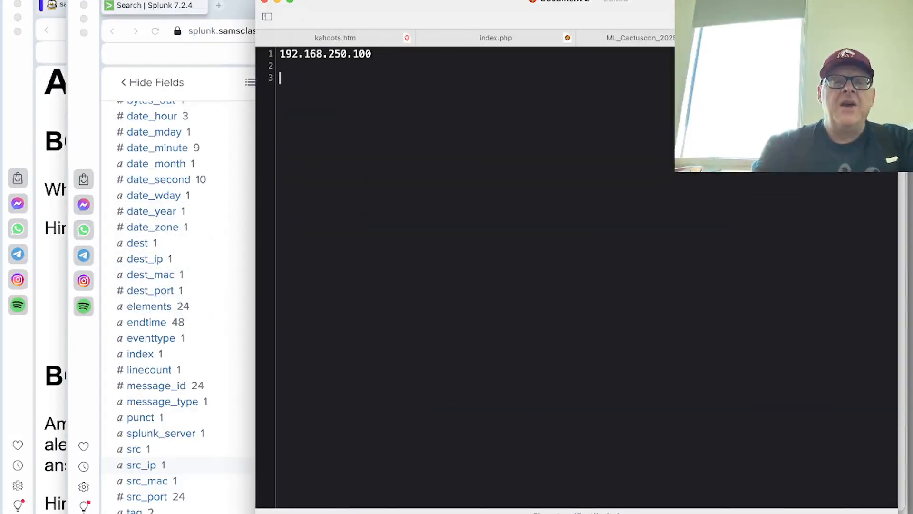
Label the address in the notes document with the host name we8105desk, placed before it on the same line
type("we 810")
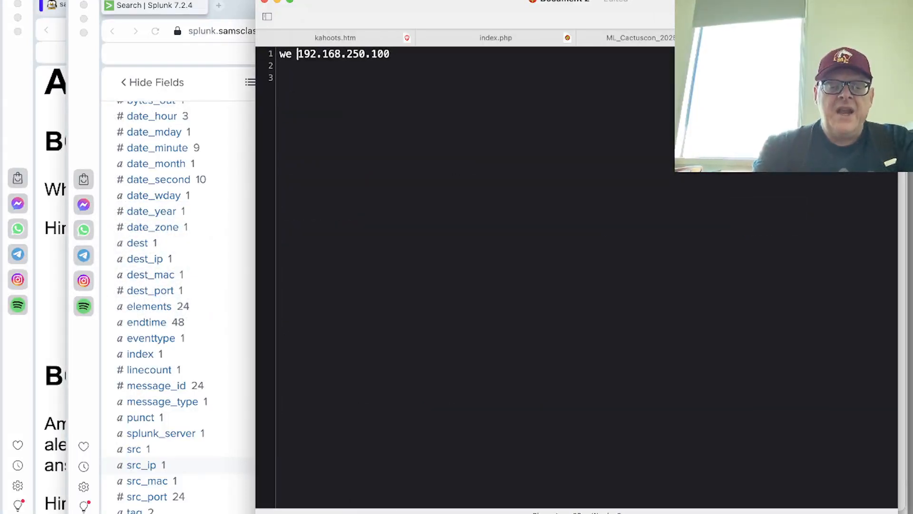
type("5desk")
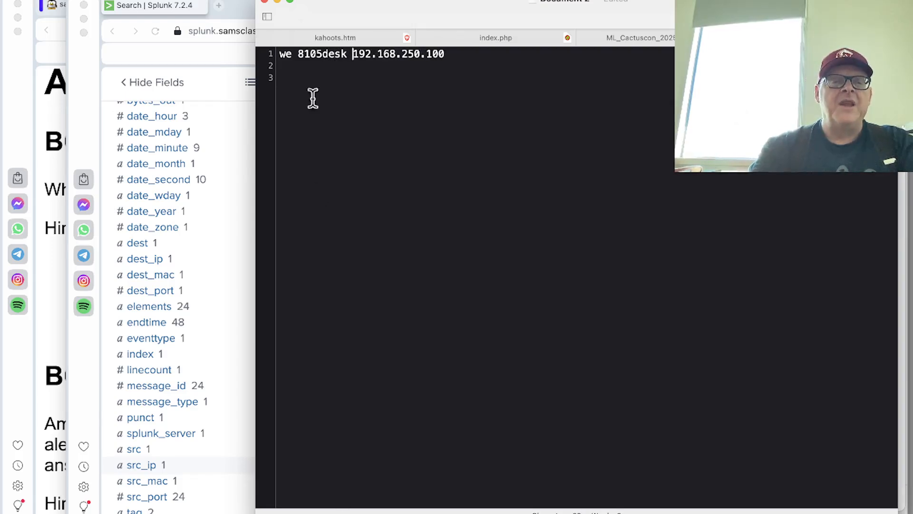
left_click(296, 54)
key("BackSpace")
Enlarge the notes document's text and move its window so the Splunk search results are uncovered
key("super+plus")
key("super+plus")
key("super+plus")
key("super+plus")
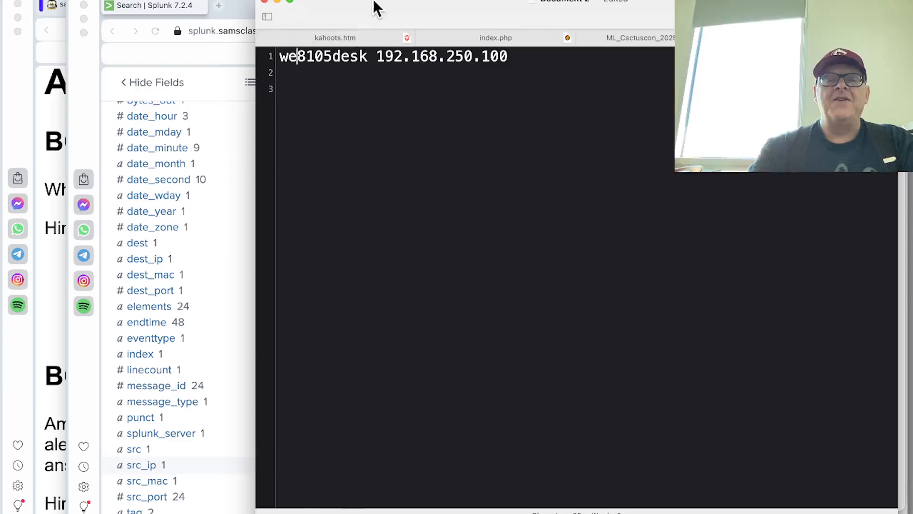
left_click_drag(372, 8, 759, 384)
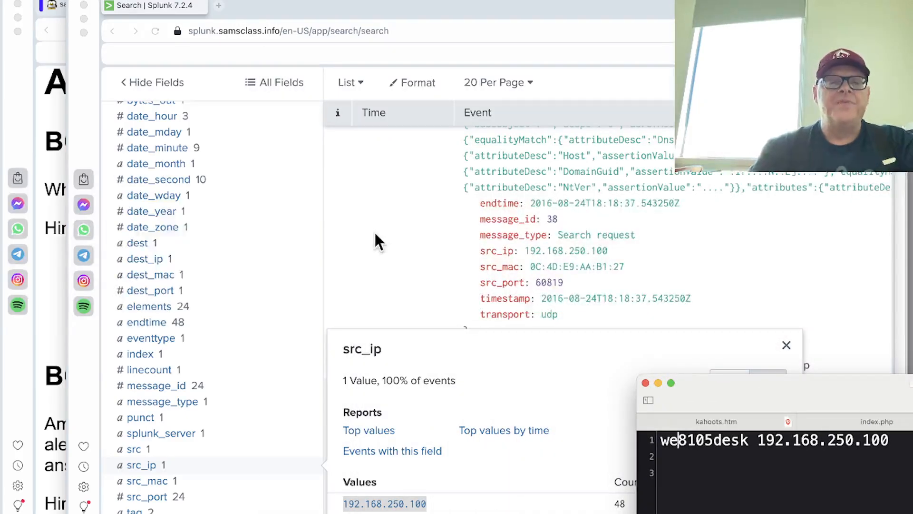
Read the BOTSv1 4.2 question and hints on the challenge page, then return to Splunk and dismiss the _time popup
key("super+Tab")
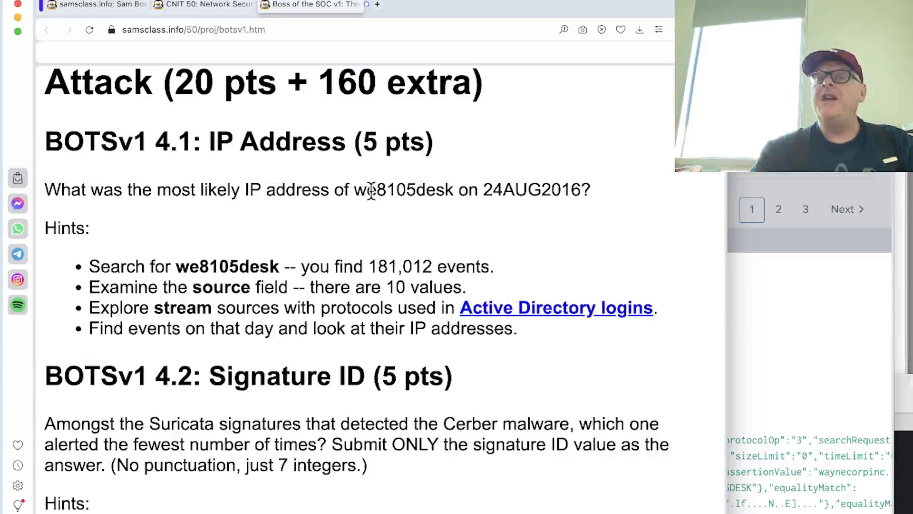
scroll(481, 203, "down", 5)
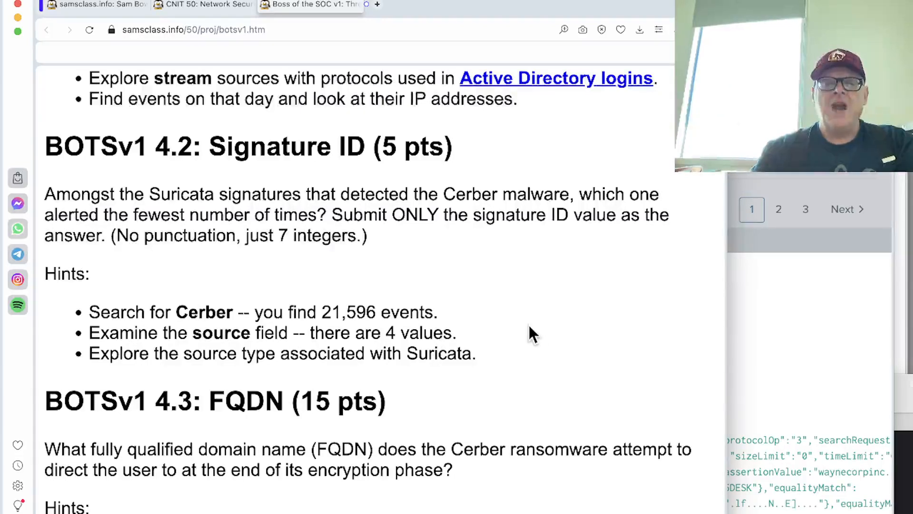
key("super+Tab")
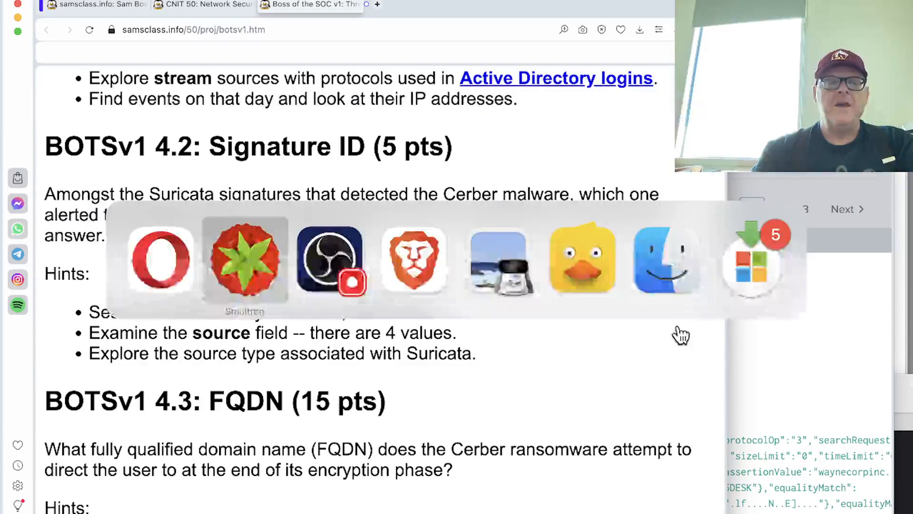
key("super+grave")
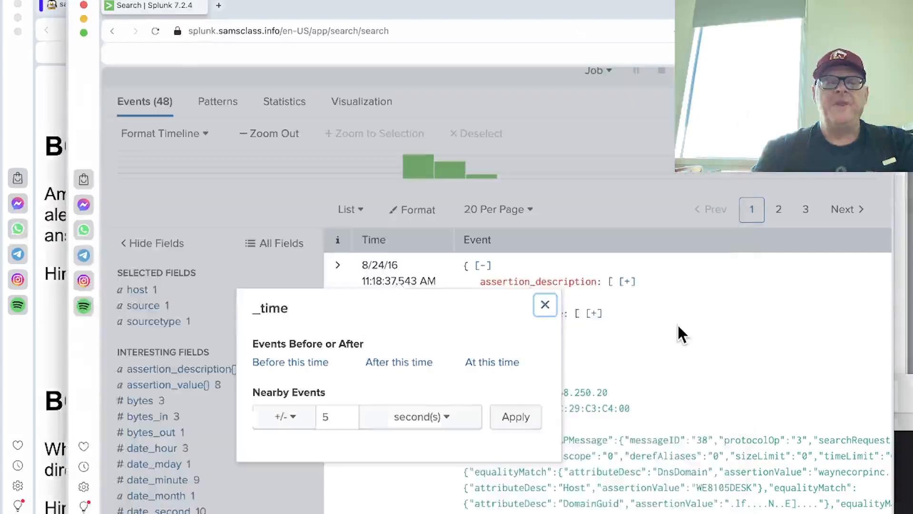
left_click(545, 306)
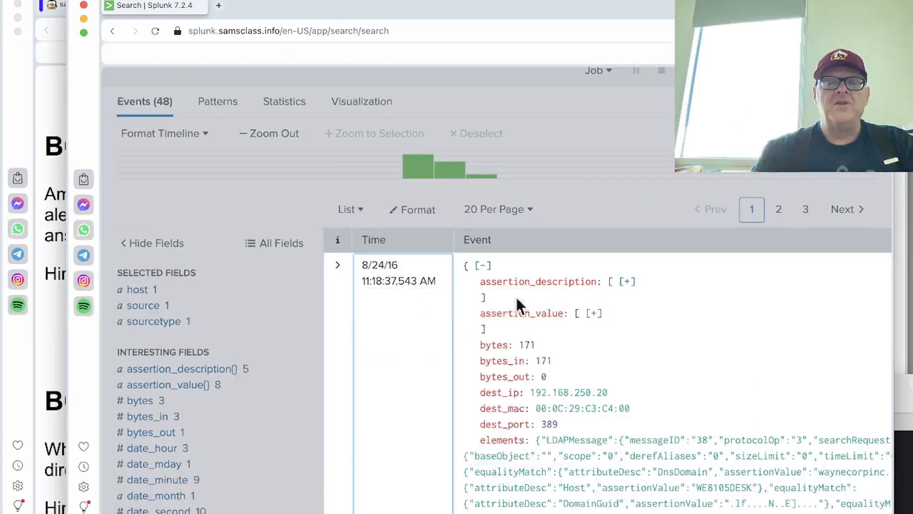
Replace the search query with cerber and run it, keeping the time range at August 24, 2016
scroll(490, 286, "up", 5)
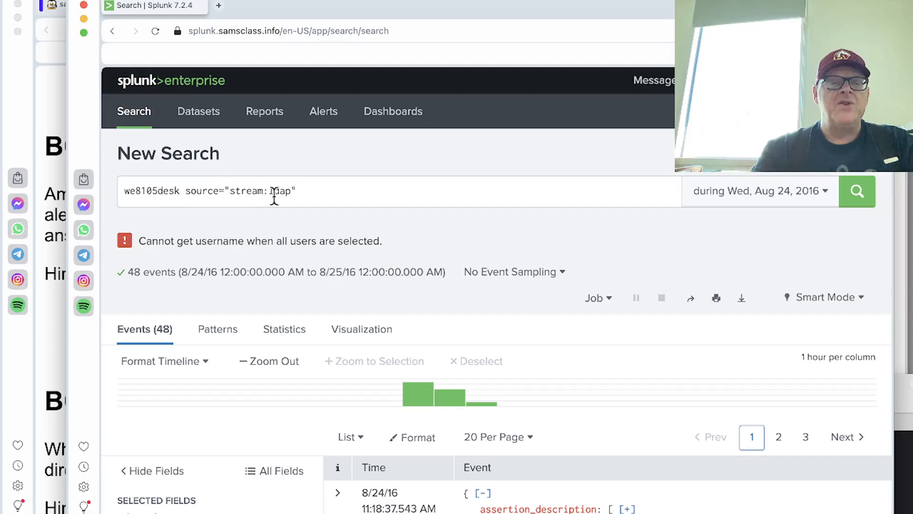
left_click(311, 192)
key("super+a")
type("c")
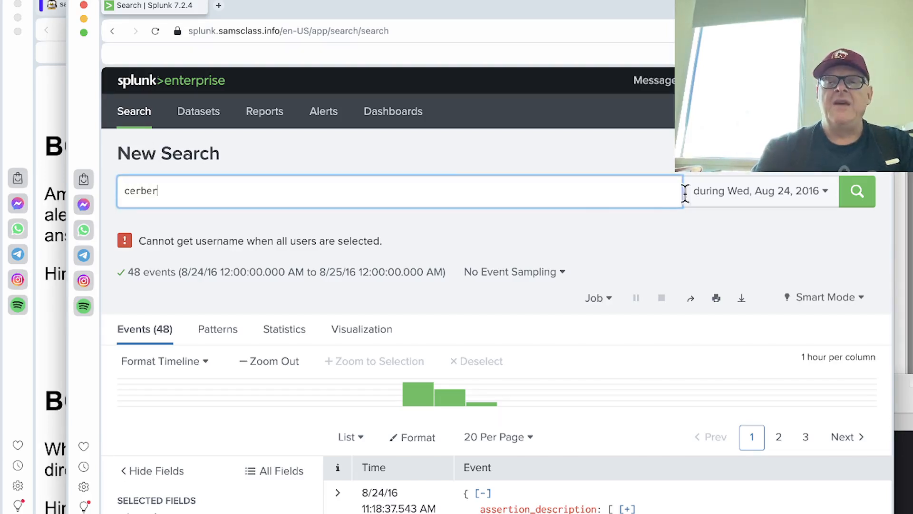
left_click(830, 197)
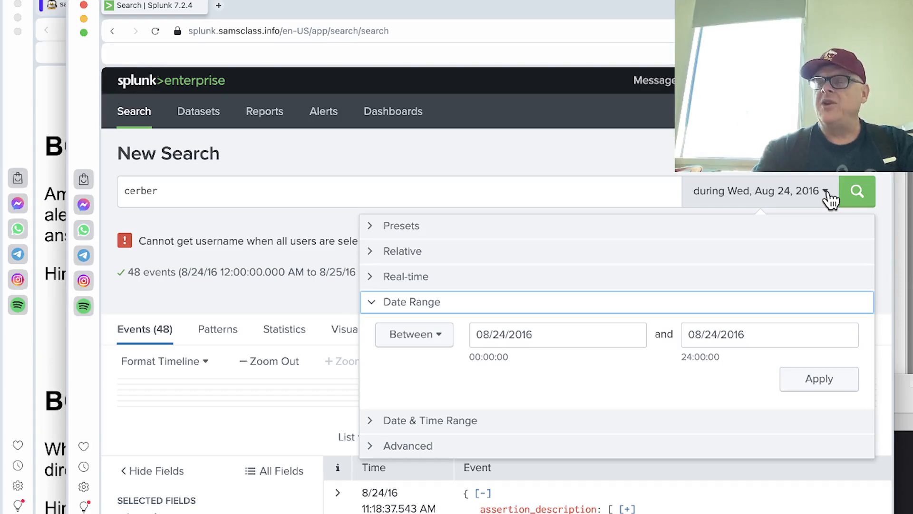
left_click(830, 196)
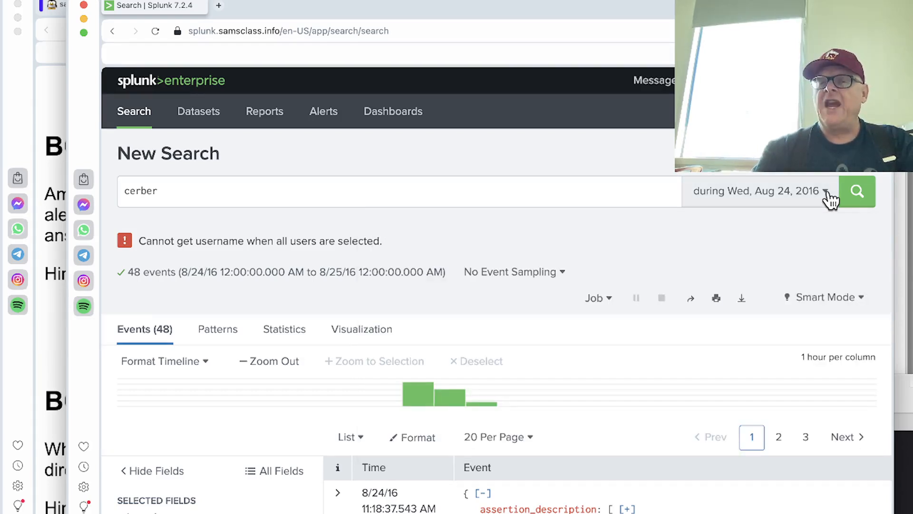
left_click(857, 196)
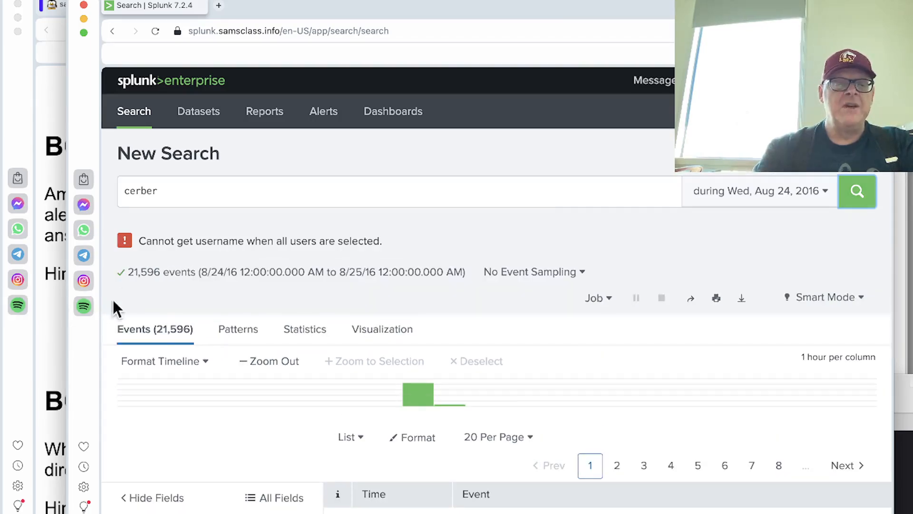
Compare the cerber search results with the BOTSv1 4.2 hints on the challenge page
left_click(46, 344)
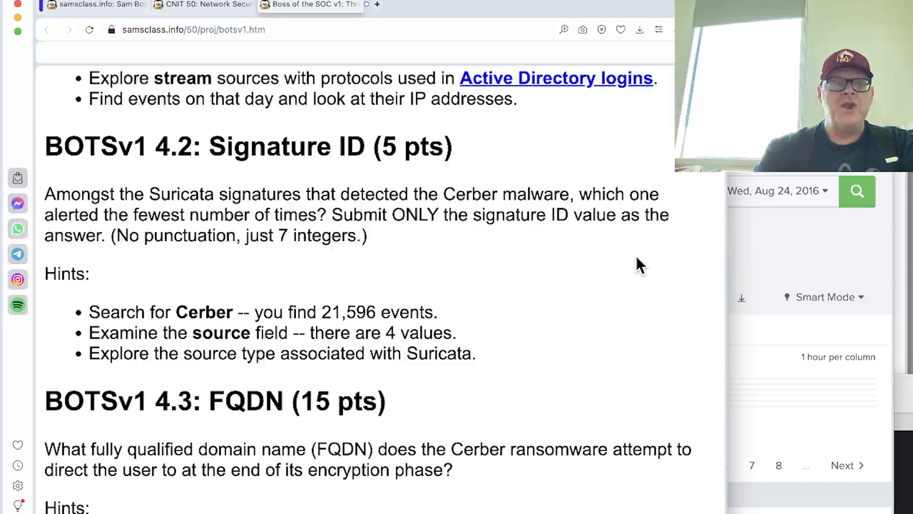
left_click(753, 255)
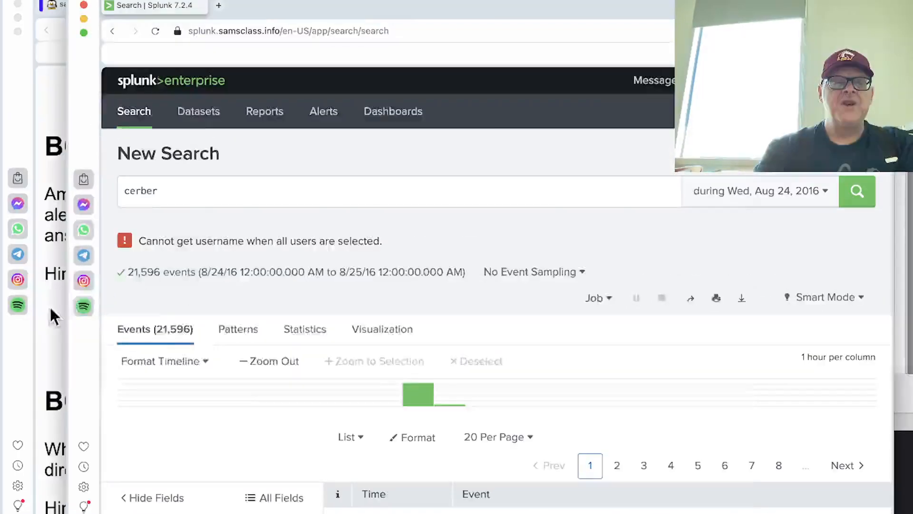
left_click(33, 316)
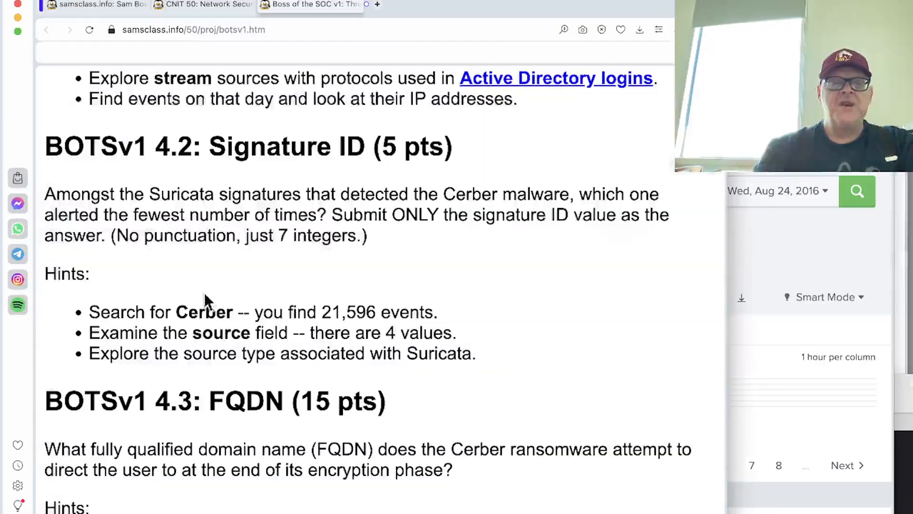
left_click(755, 278)
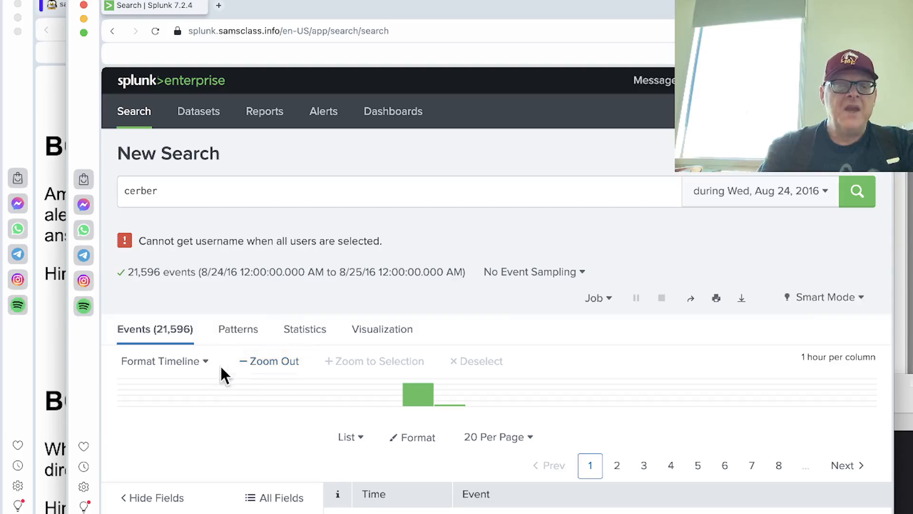
scroll(188, 407, "down", 5)
left_click(51, 327)
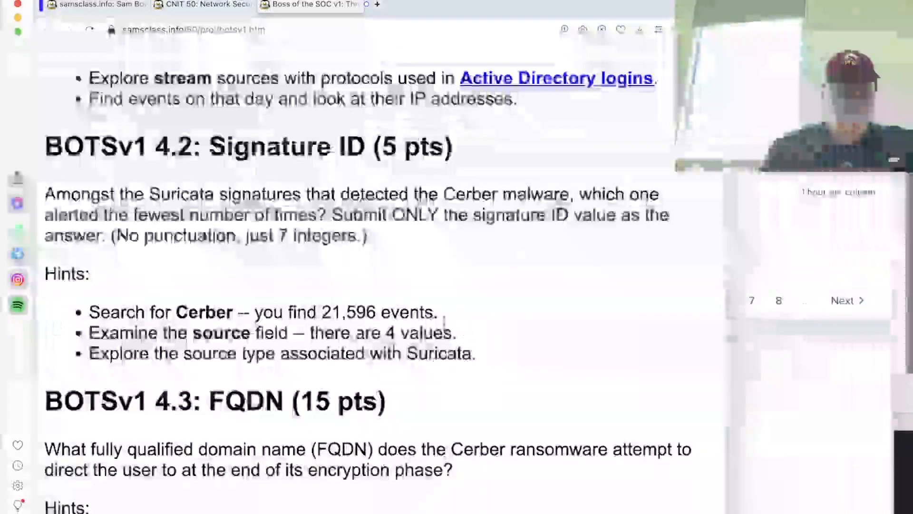
Examine the source field of the cerber events and restrict the search to /var/log/suricata/eve.json
left_click(756, 269)
scroll(205, 451, "down", 3)
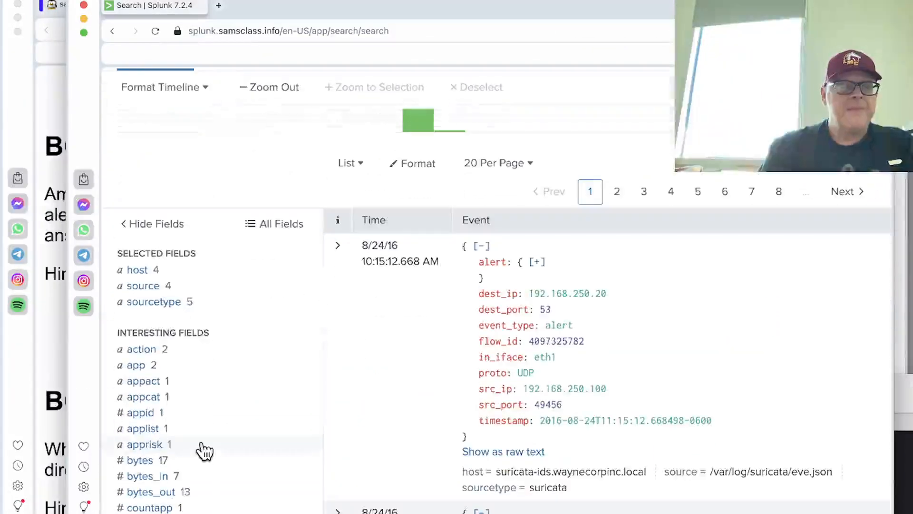
left_click(143, 286)
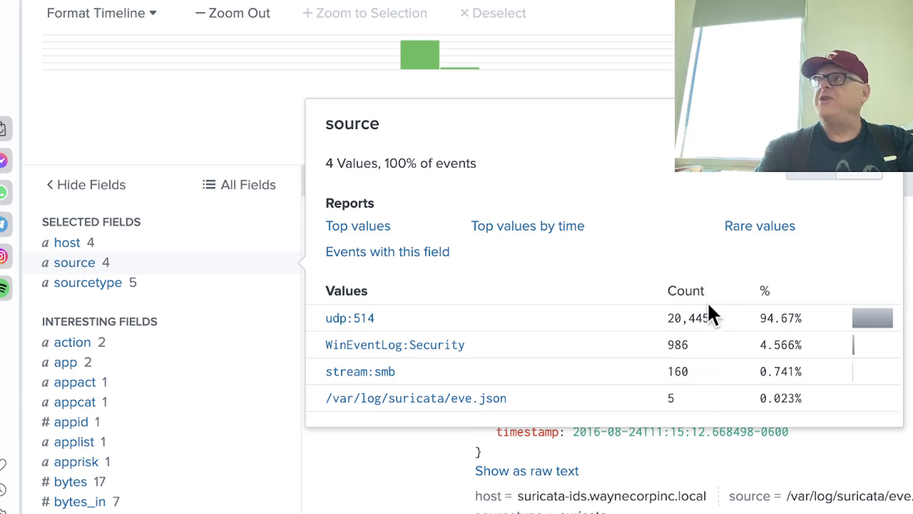
left_click(447, 403)
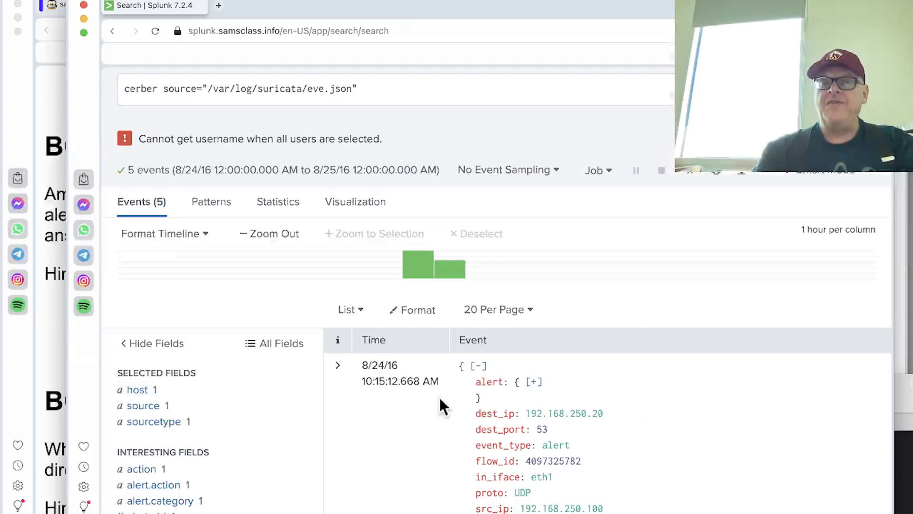
Recheck the 4.2 question and examine the alert.signature_id field's values and counts for the Suricata events
left_click(50, 176)
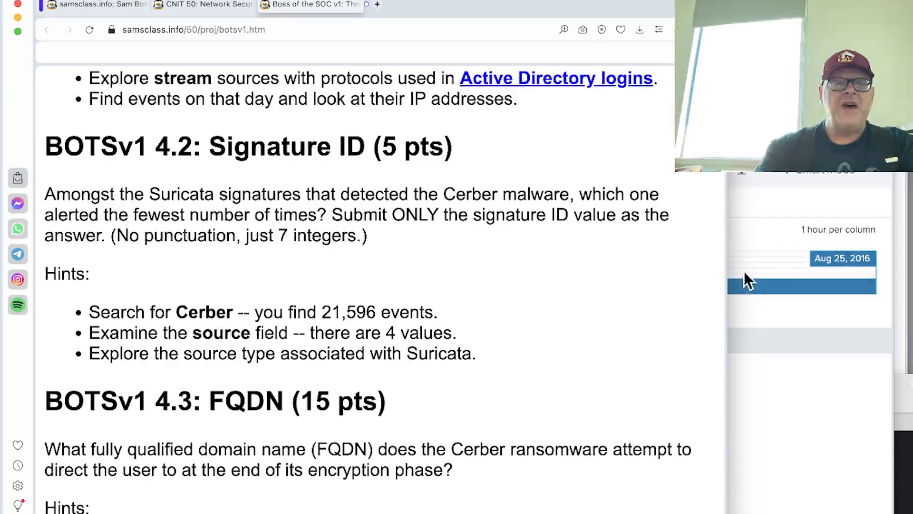
left_click(748, 305)
scroll(185, 430, "down", 5)
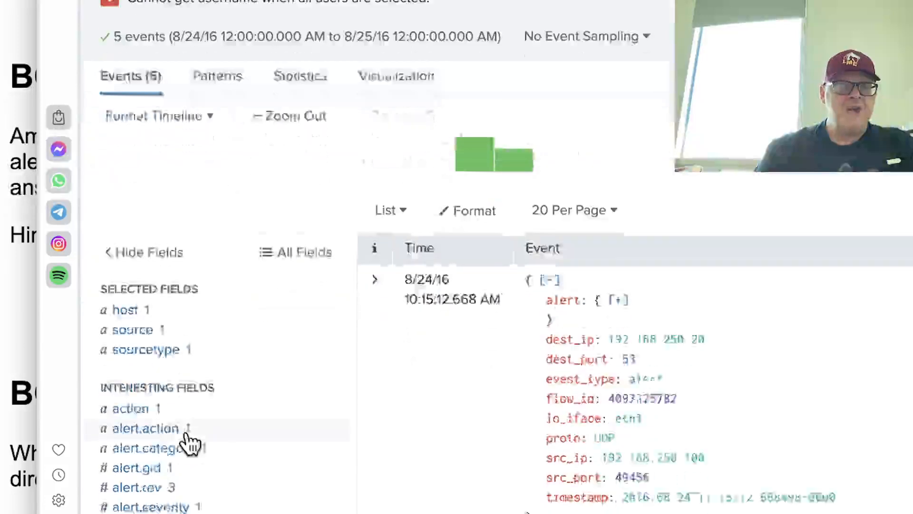
scroll(192, 419, "down", 2)
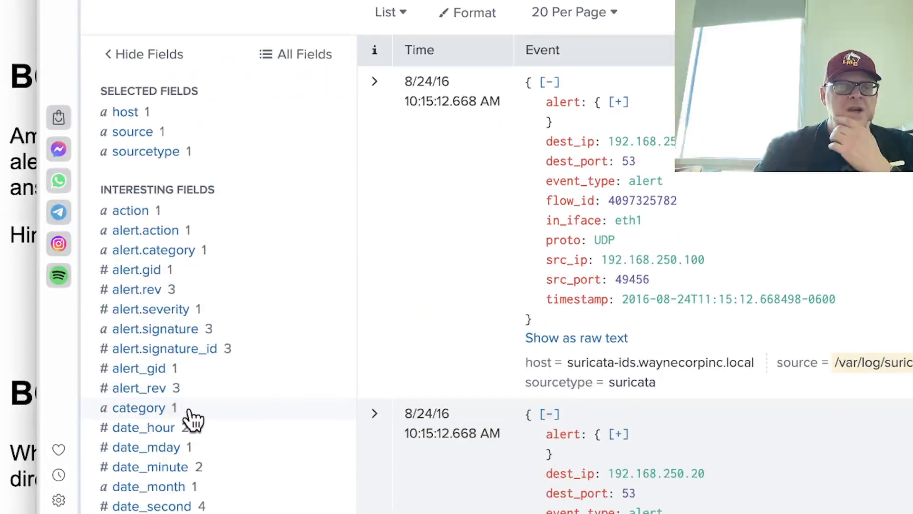
left_click(144, 354)
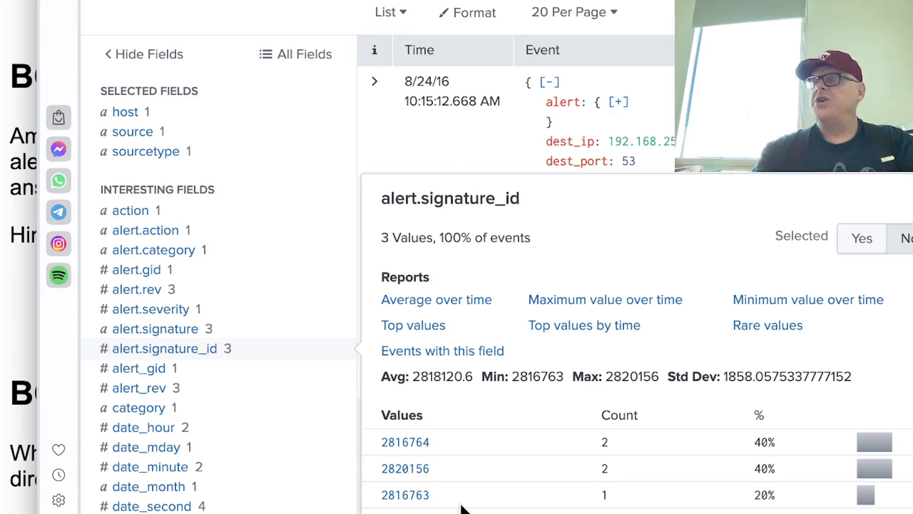
Review the BOTSv1 4.3 question and hints on the challenge page, looking ahead to the questions that follow
left_click(30, 141)
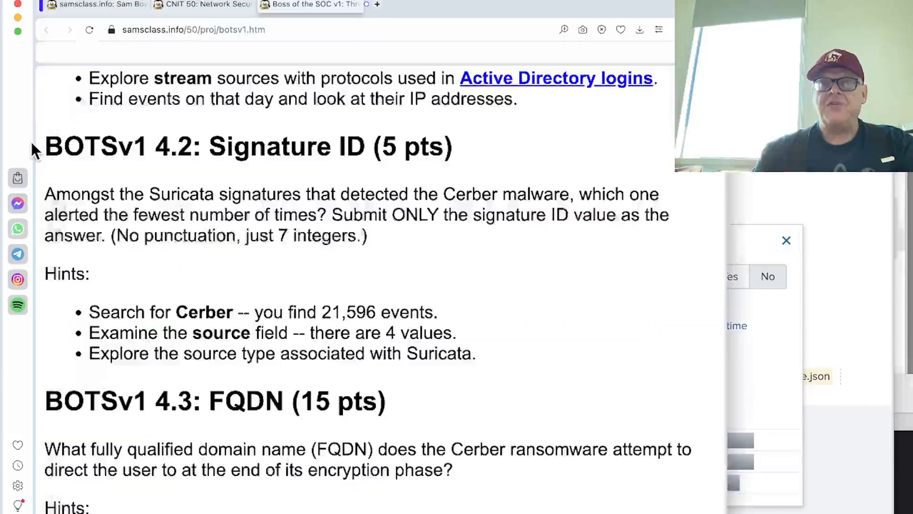
scroll(101, 261, "down", 3)
scroll(101, 261, "up", 3)
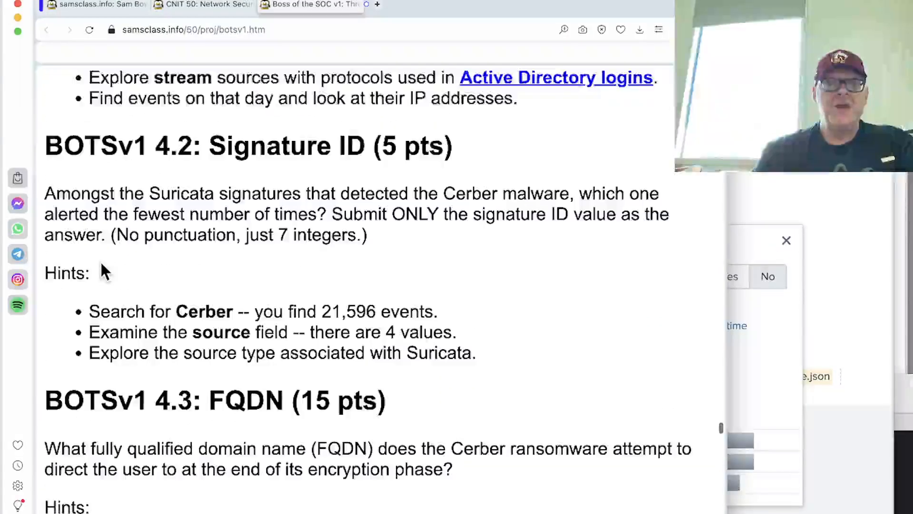
scroll(101, 270, "down", 7)
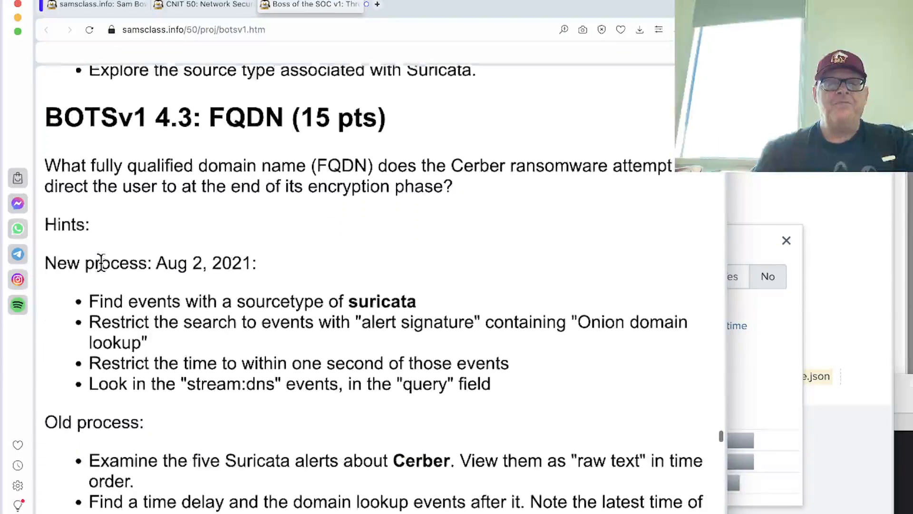
scroll(101, 263, "down", 1)
scroll(101, 263, "down", 8)
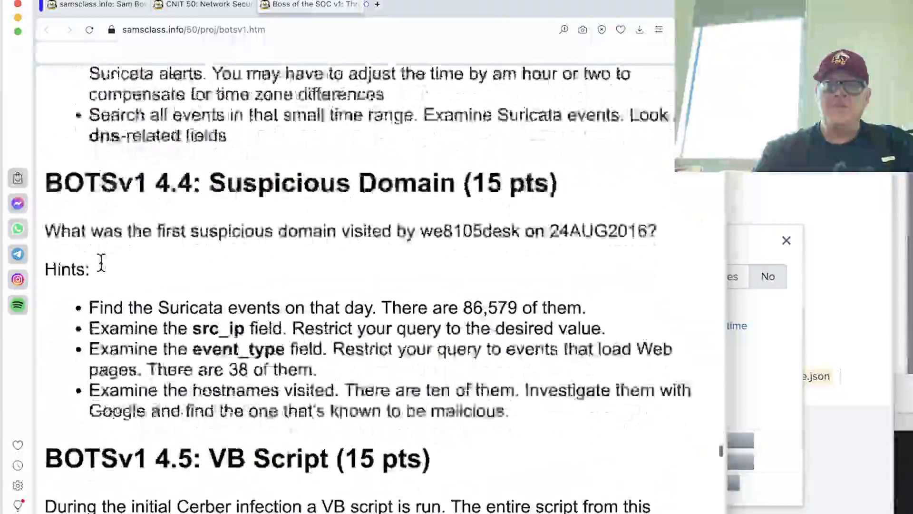
scroll(103, 270, "down", 4)
scroll(104, 270, "up", 15)
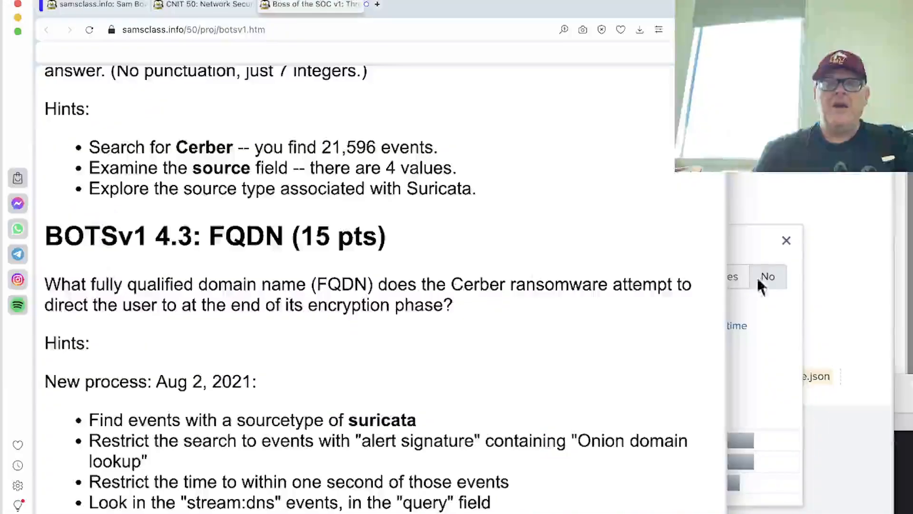
Return to the Splunk results and examine the timestamps of the Cerber Suricata events
left_click(824, 192)
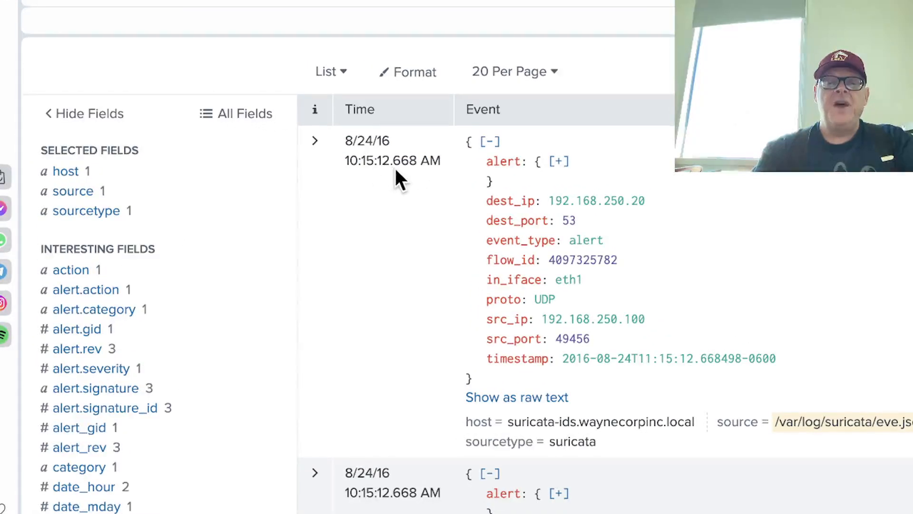
scroll(395, 167, "down", 10)
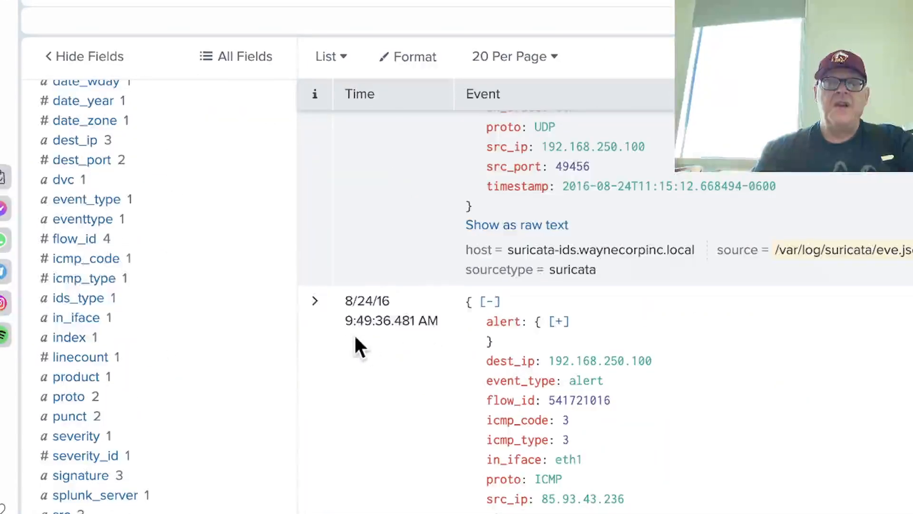
scroll(408, 336, "down", 7)
scroll(377, 361, "down", 8)
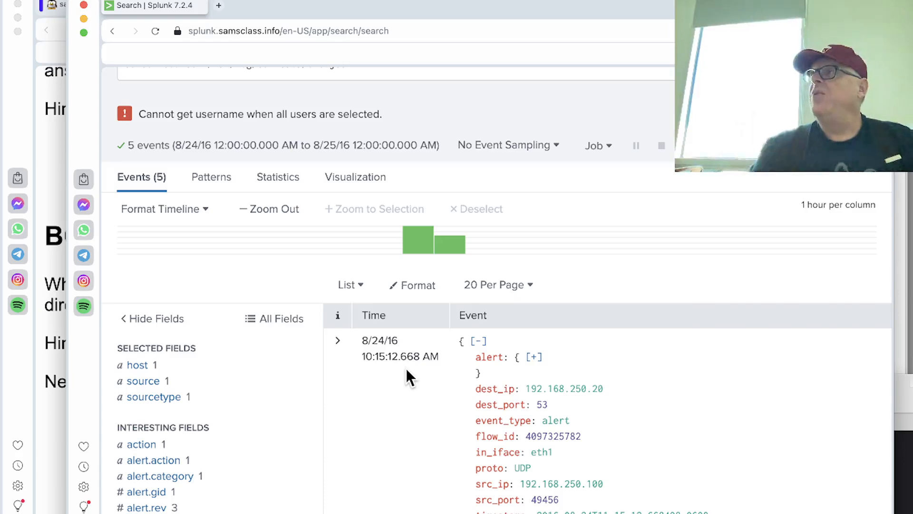
scroll(406, 368, "down", 5)
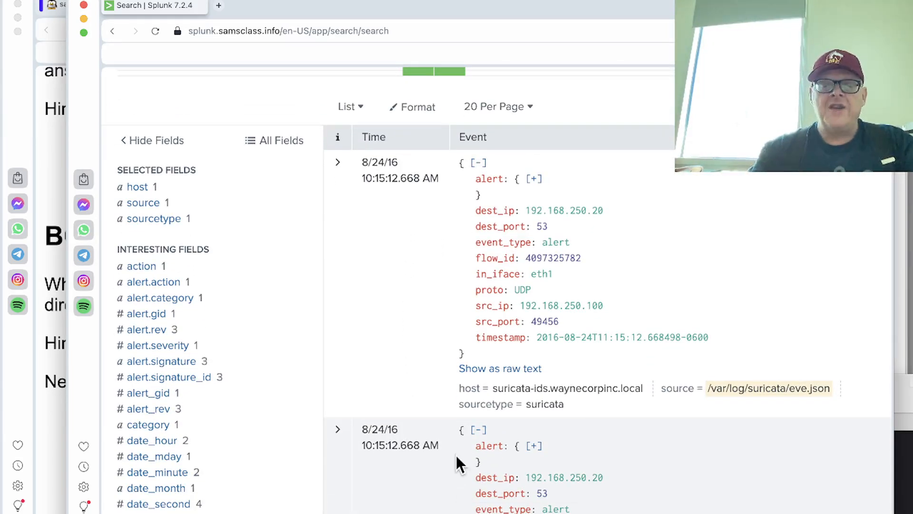
Examine the values of the alert.signature_id and alert.signature fields for the Suricata events
scroll(241, 422, "down", 2)
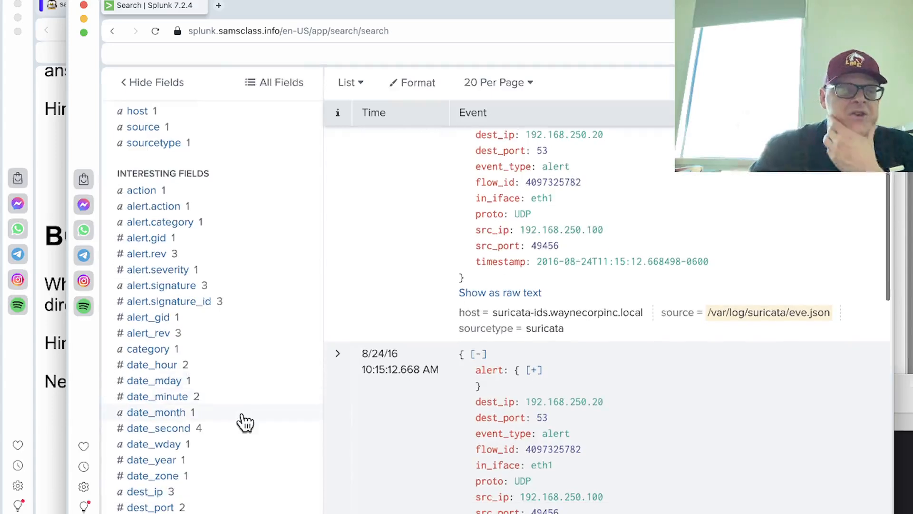
left_click(164, 302)
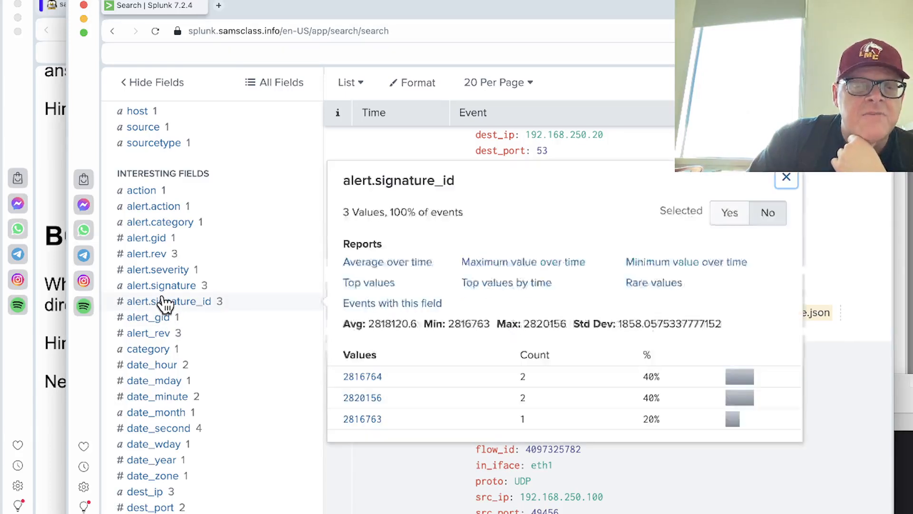
left_click(162, 291)
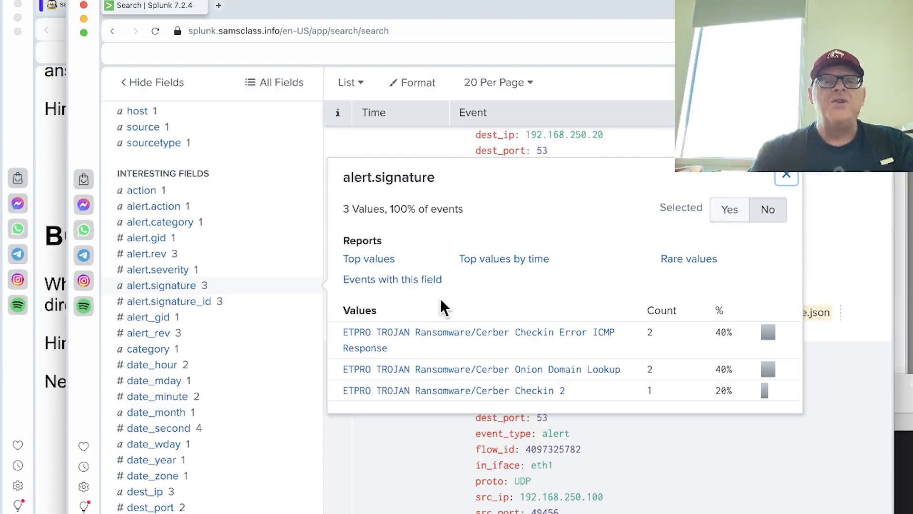
Try to tabulate the Suricata events' times and signatures by appending "| table _time, alert_signature" to the search and running it
scroll(441, 298, "up", 10)
left_click(396, 191)
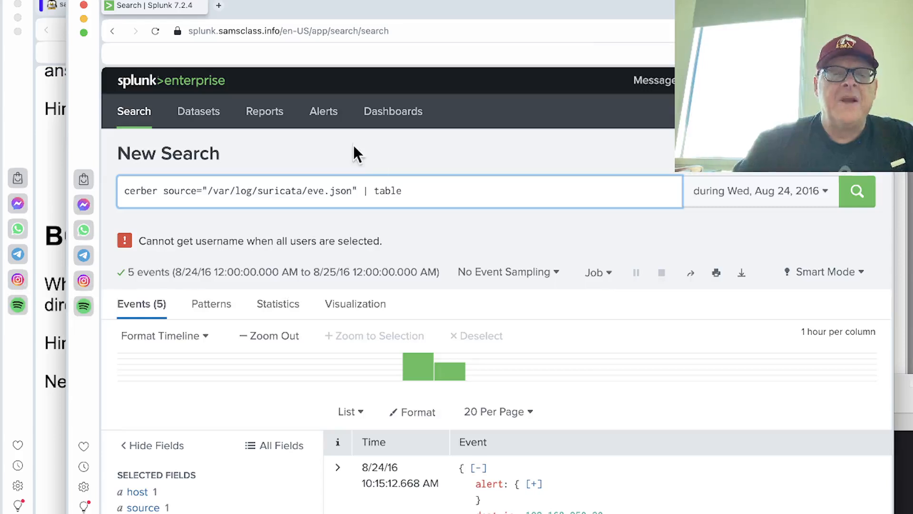
key("super+minus")
key("super+minus")
key("super+minus")
key("super+minus")
key("super+minus")
key("super+minus")
key("super+minus")
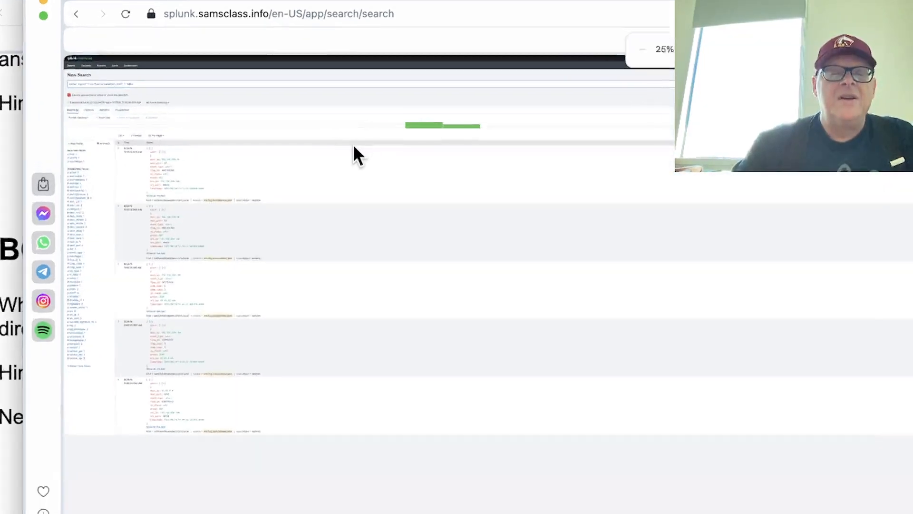
key("super+equal")
key("super+equal")
key("super+equal")
key("super+equal")
key("super+equal")
key("super+equal")
key("super+equal")
key("super+equal")
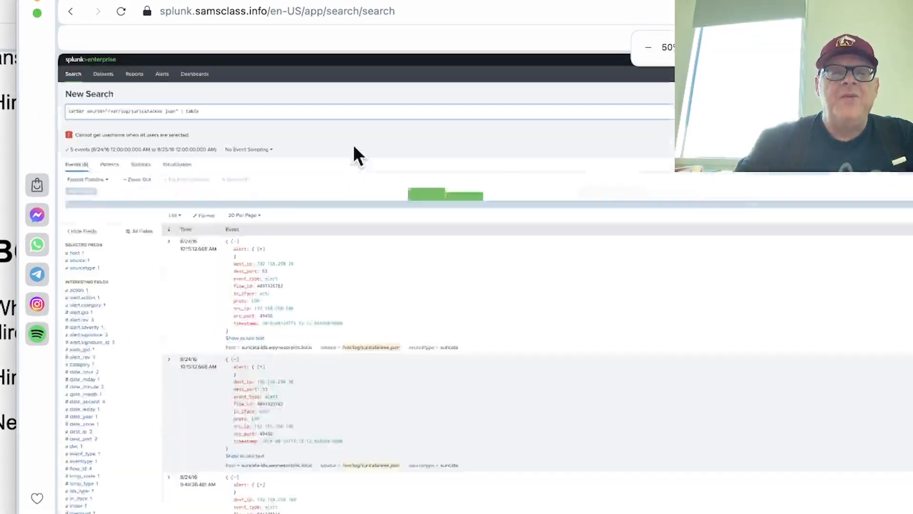
key("super+equal")
key("super+equal")
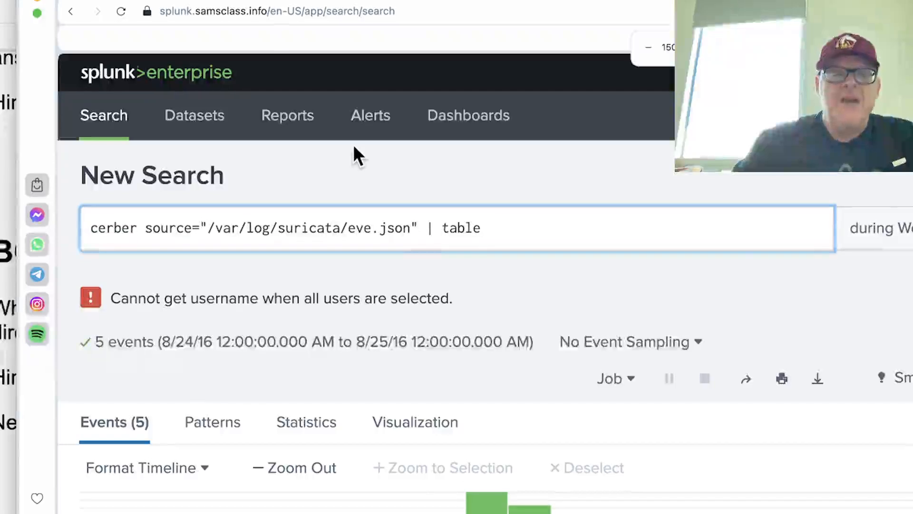
type("time, alert_signature")
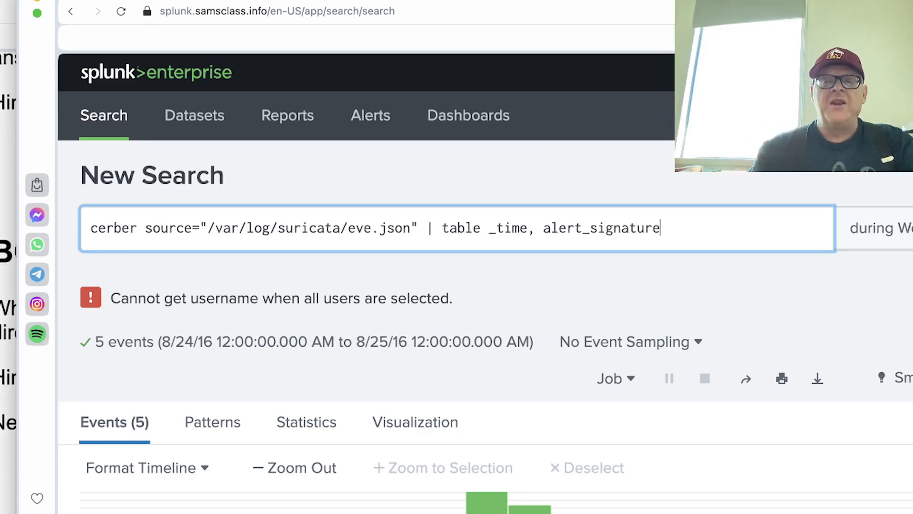
key("Return")
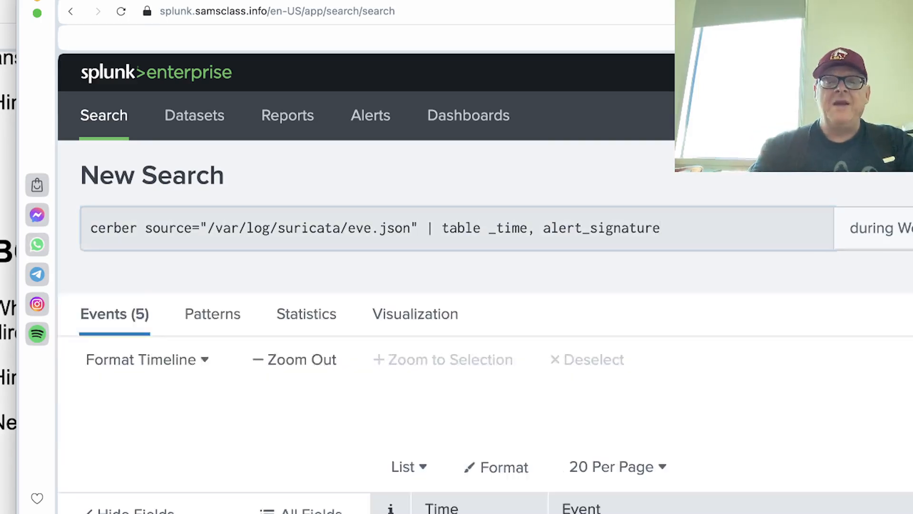
scroll(412, 259, "down", 3)
scroll(414, 265, "down", 2)
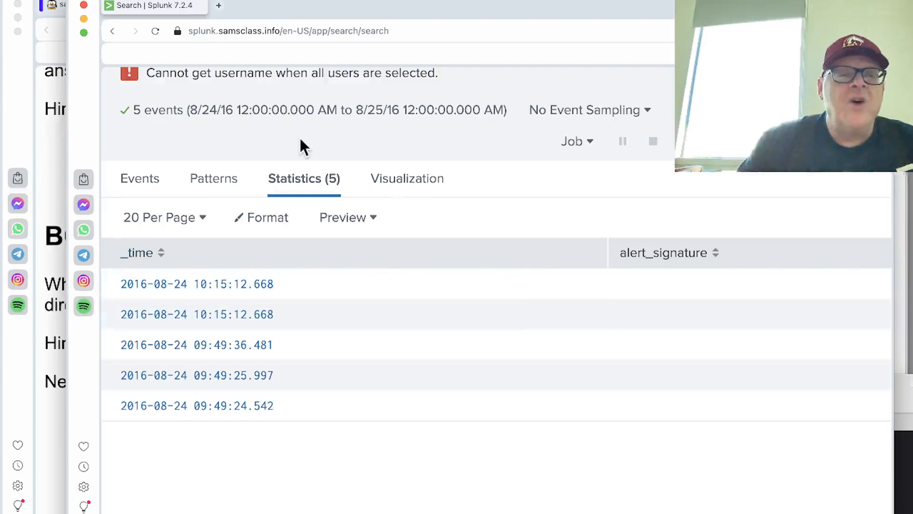
Remove the table command from the search, rerun it and check the exact name of the alert signature field
scroll(302, 146, "up", 4)
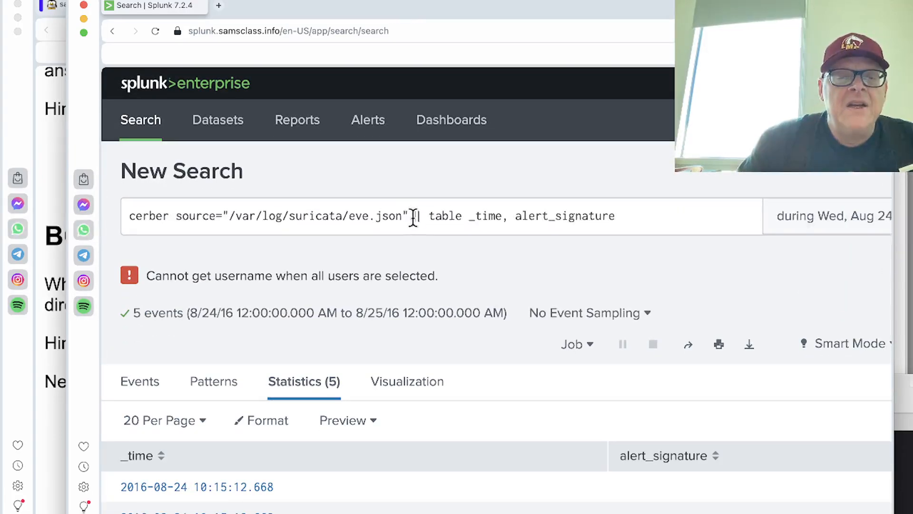
left_click_drag(413, 218, 759, 216)
type("192.168.250.100")
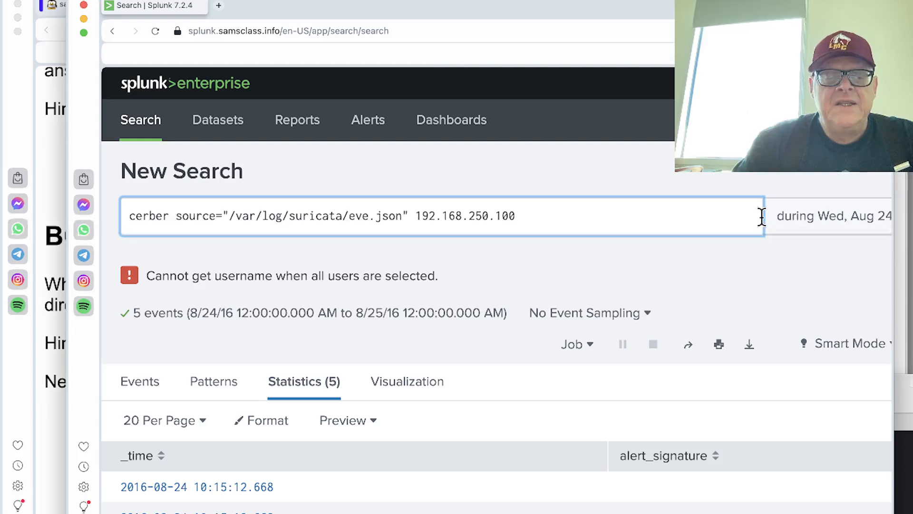
key("super+z")
key("BackSpace")
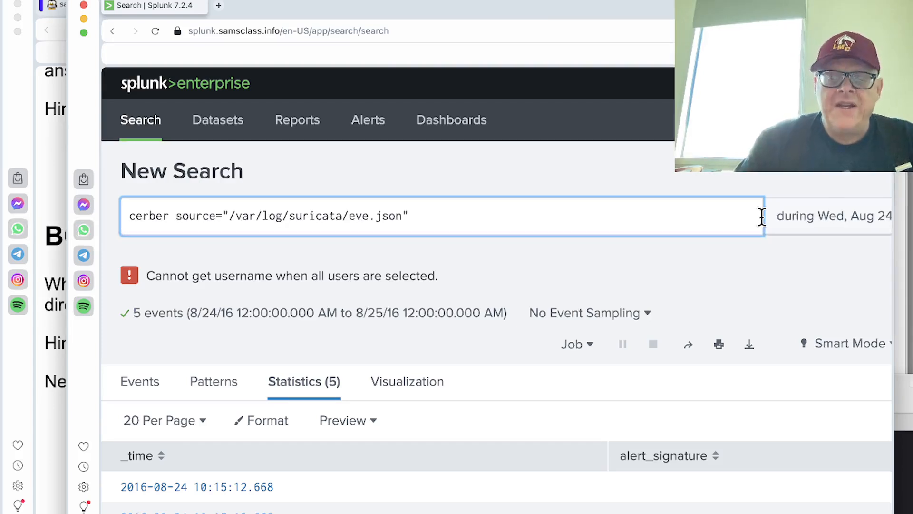
key("Return")
scroll(259, 428, "down", 4)
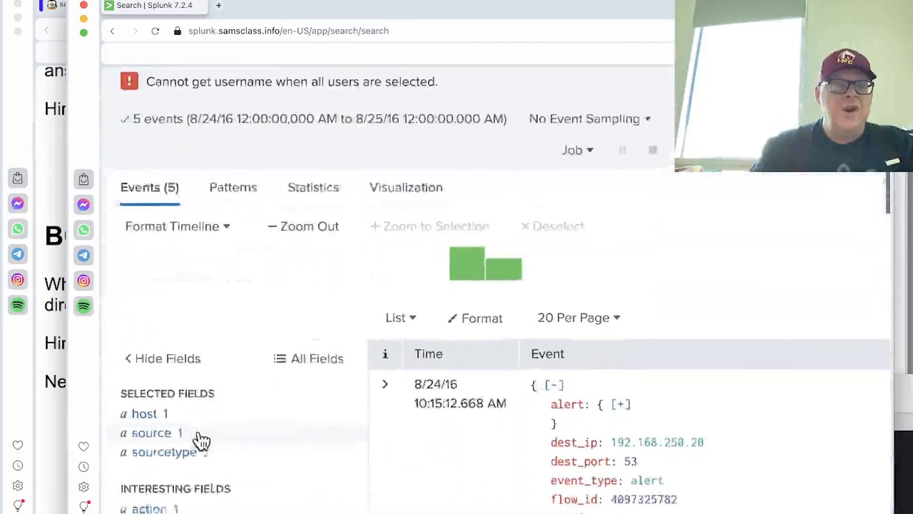
scroll(201, 440, "down", 3)
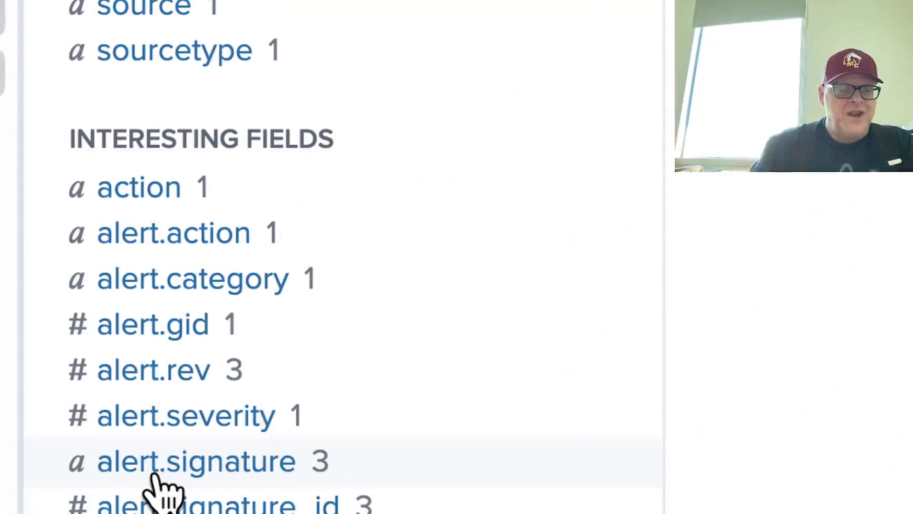
scroll(536, 341, "up", 8)
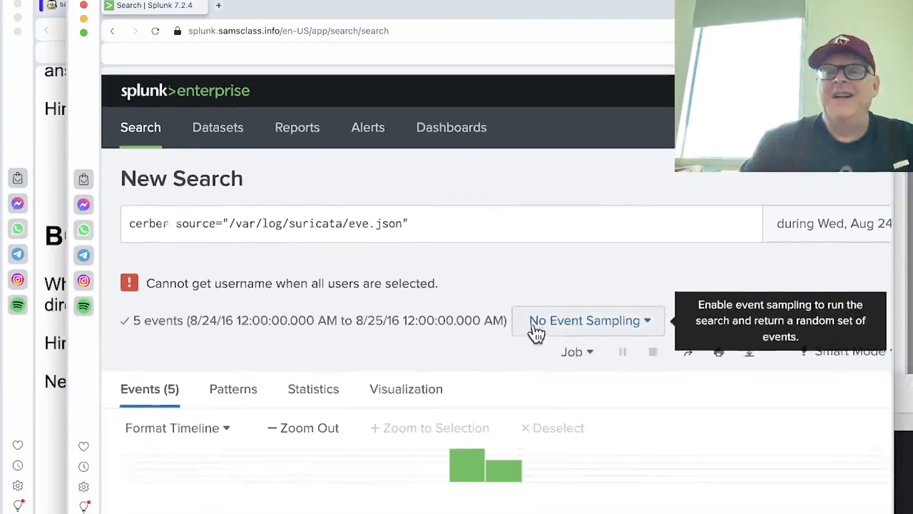
Run the search with "| table _time, alert.signature" appended and sort the table by _time in ascending order
left_click(478, 222)
type("| table _time, alert_signature")
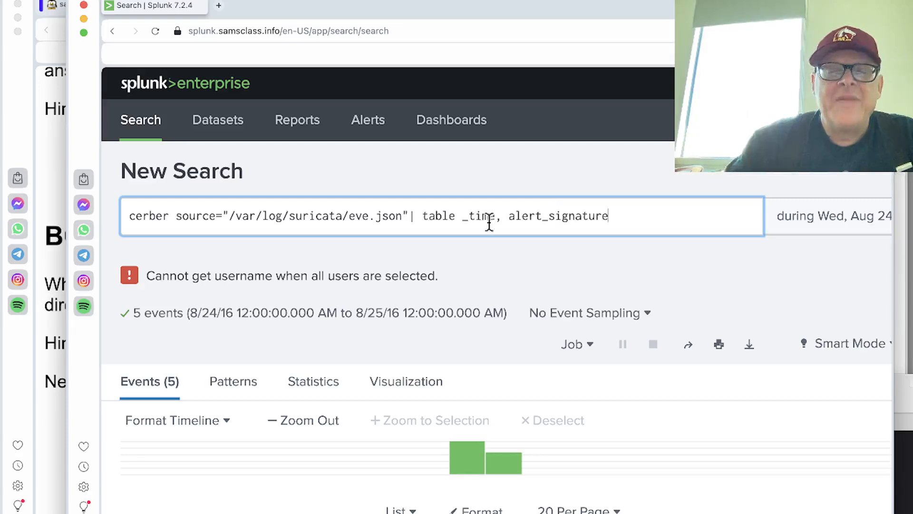
left_click(554, 216)
key("BackSpace")
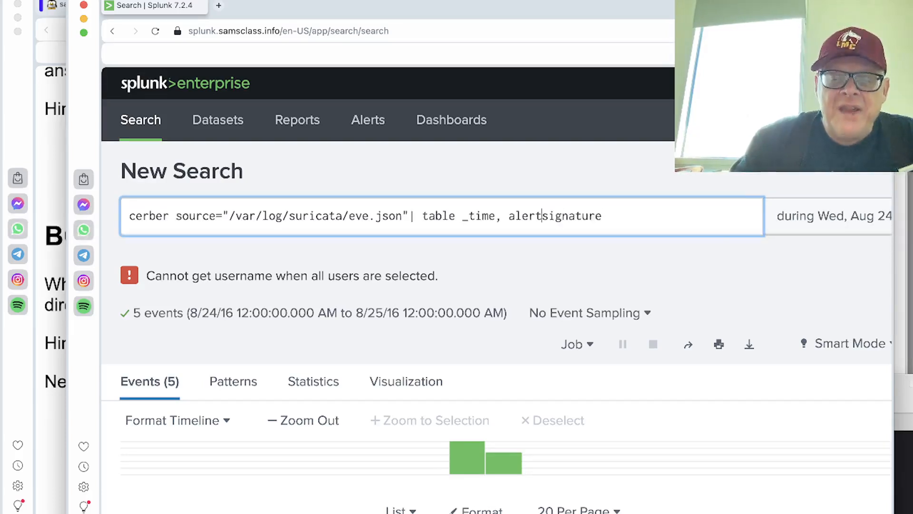
type(".")
key("Return")
scroll(584, 287, "down", 2)
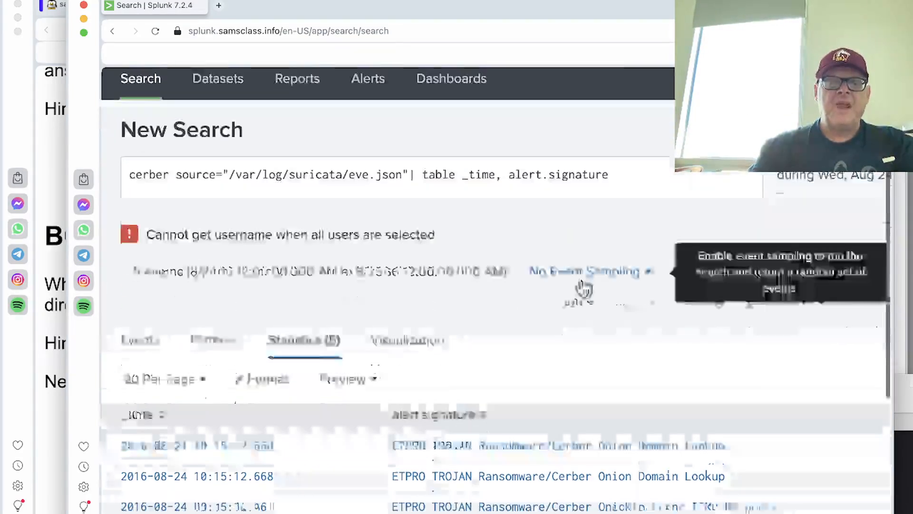
left_click(163, 304)
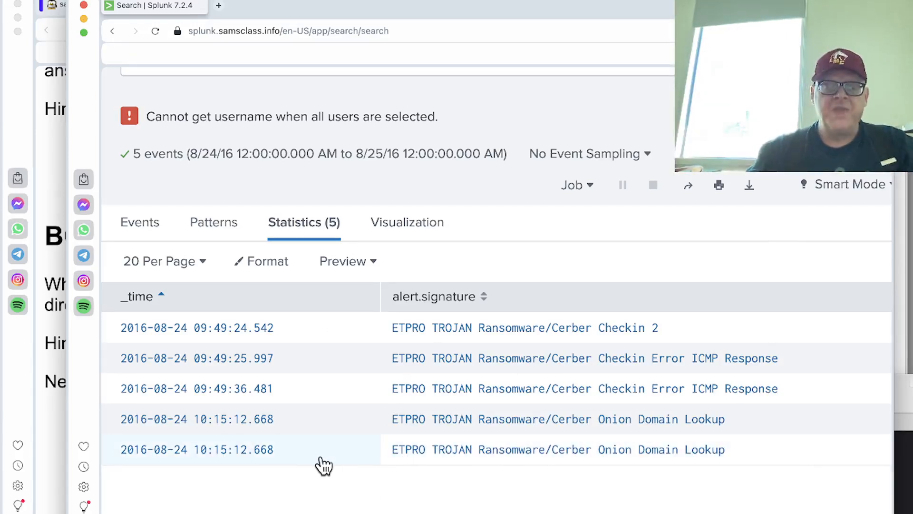
Review the BOTSv1 4.3 FQDN hints on the challenge page and return to the Splunk table of alert signatures
left_click(59, 205)
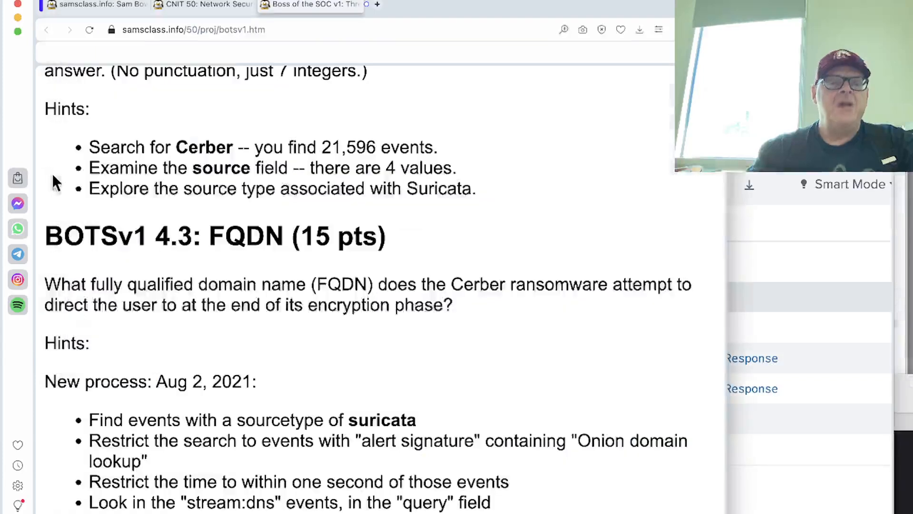
scroll(178, 278, "down", 1)
scroll(178, 279, "down", 1)
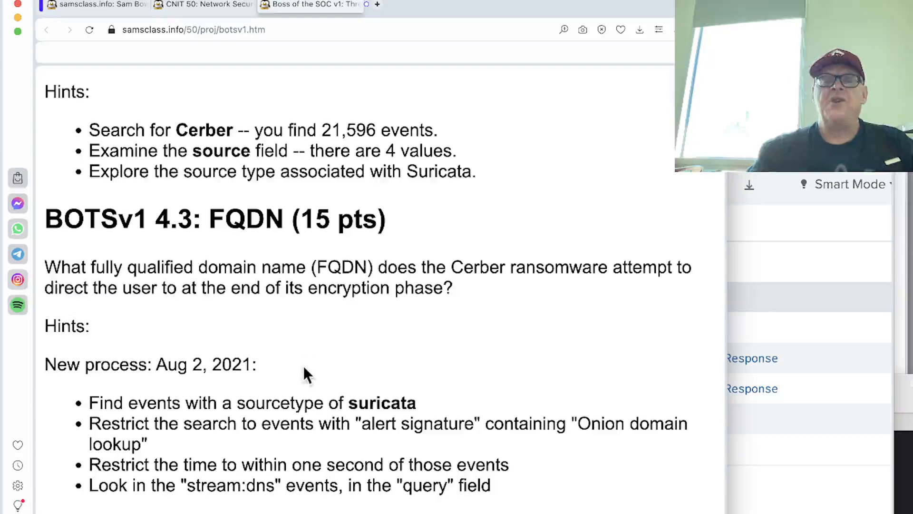
scroll(303, 365, "down", 3)
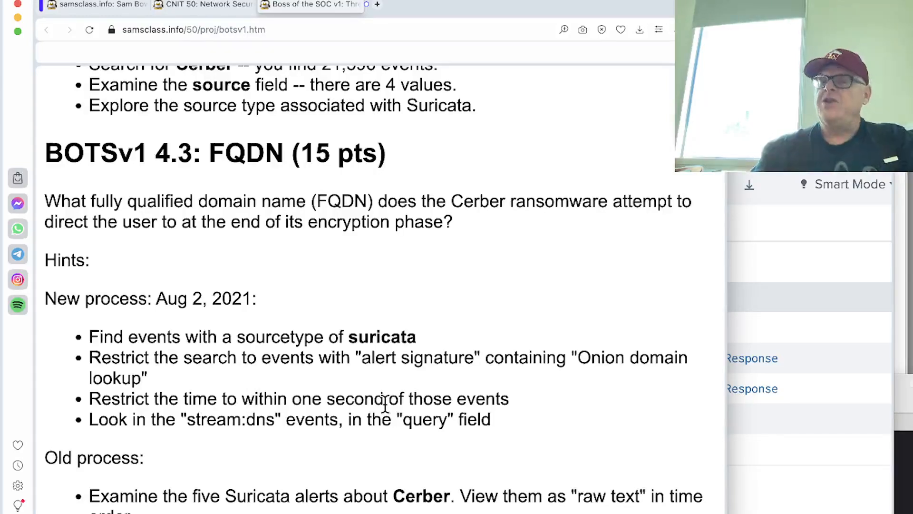
left_click(766, 481)
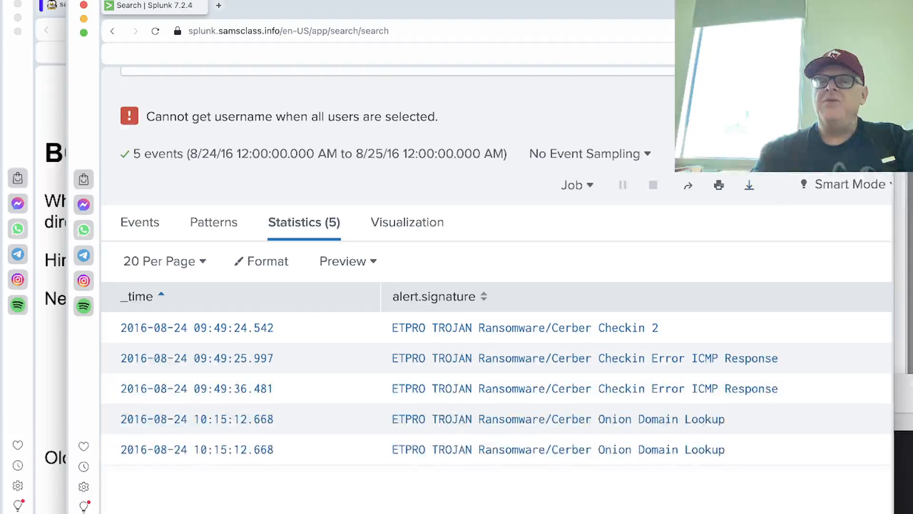
Narrow the search to the time range of the first Onion Domain Lookup alert, opening it in a new tab
scroll(808, 172, "up", 3)
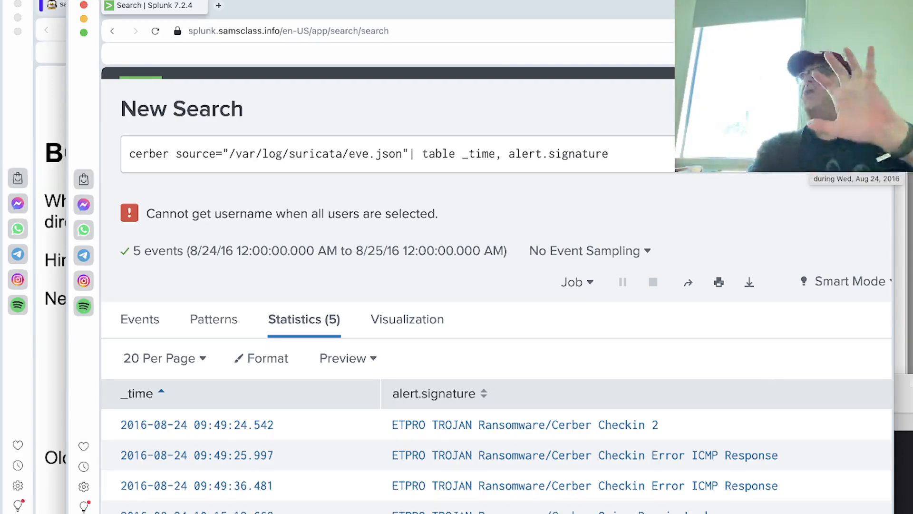
scroll(310, 264, "down", 4)
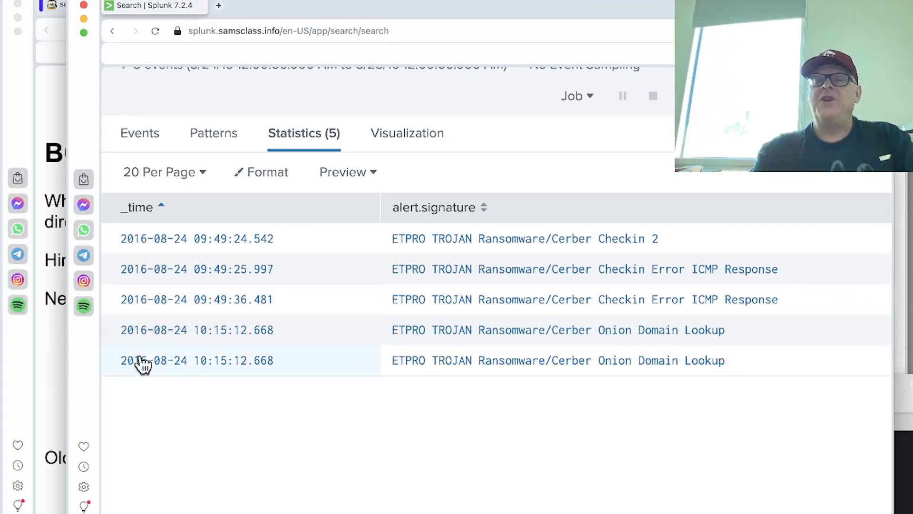
left_click(171, 331)
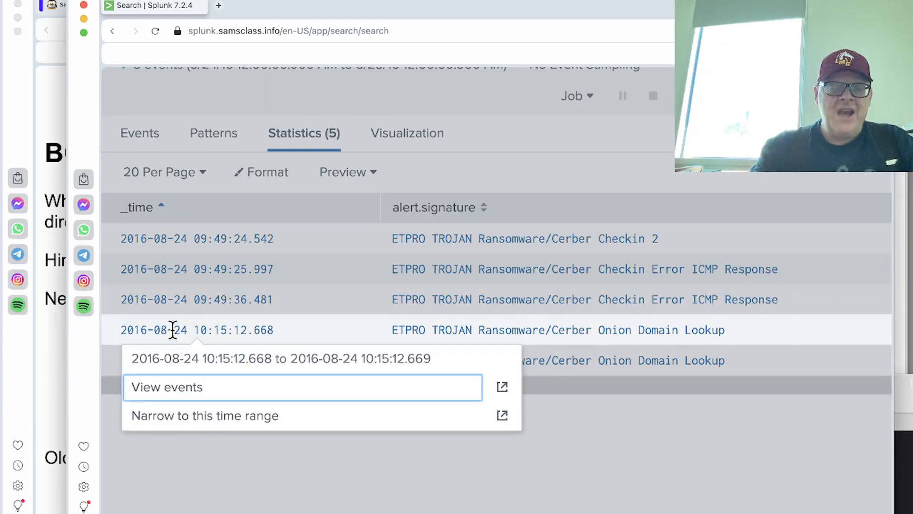
left_click(504, 417)
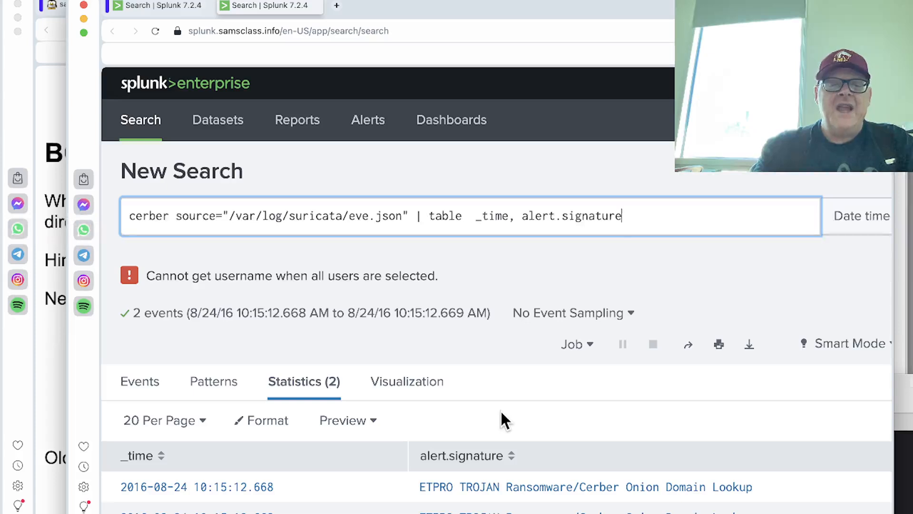
scroll(474, 402, "down", 4)
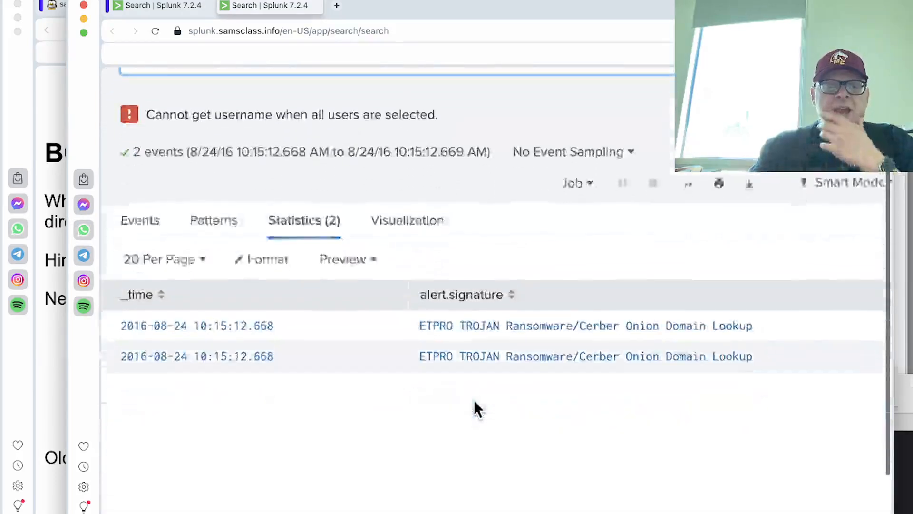
scroll(373, 267, "up", 4)
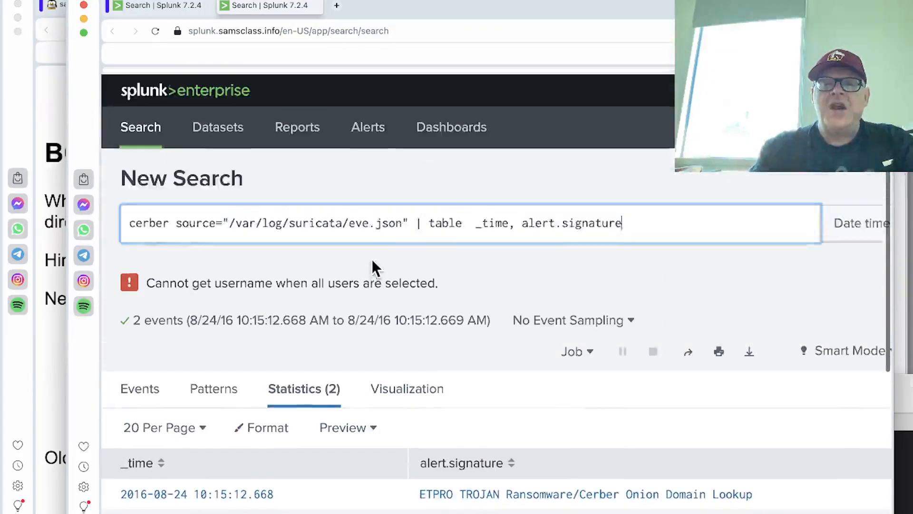
scroll(815, 266, "right", 5)
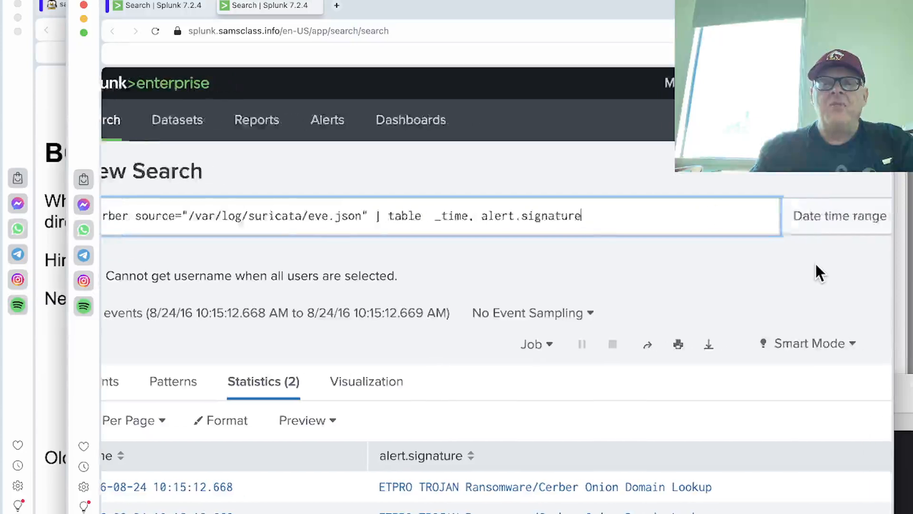
Check the narrowed search's date and time range and the time options of the first Onion Domain Lookup row
left_click(799, 224)
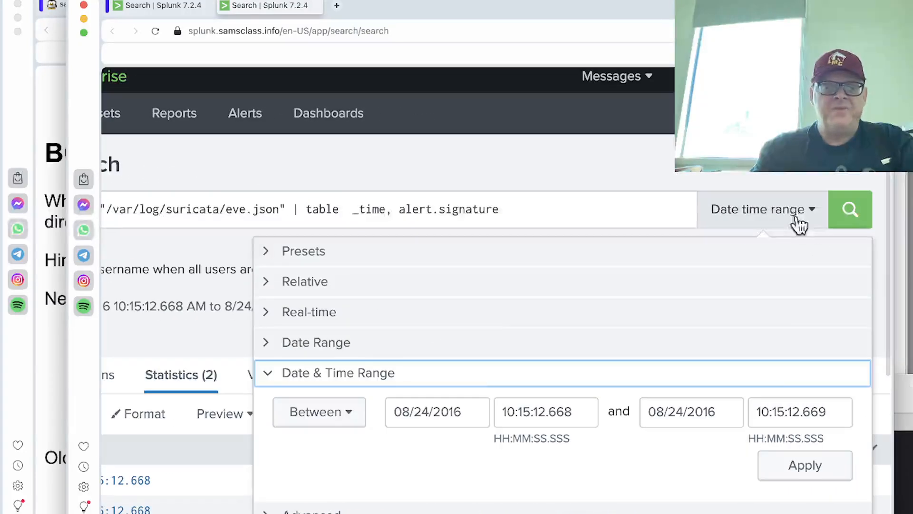
scroll(486, 354, "down", 2)
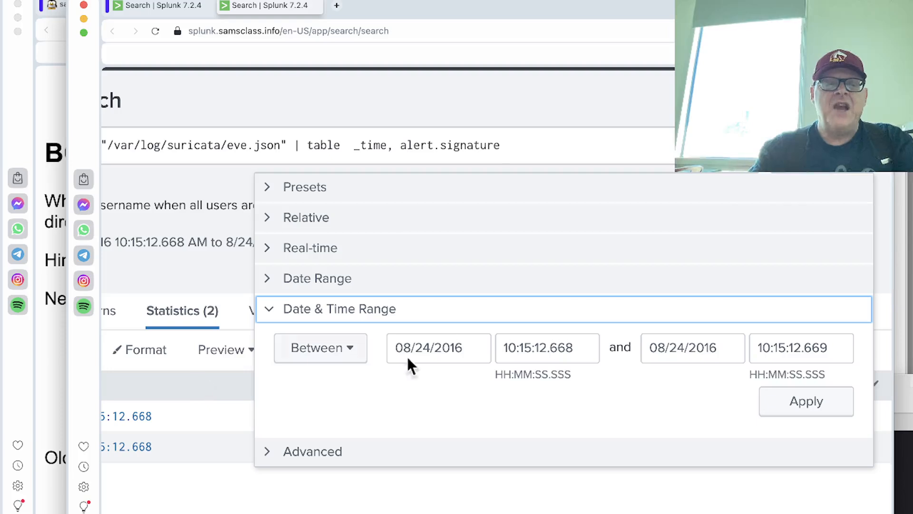
left_click(220, 424)
left_click(220, 424)
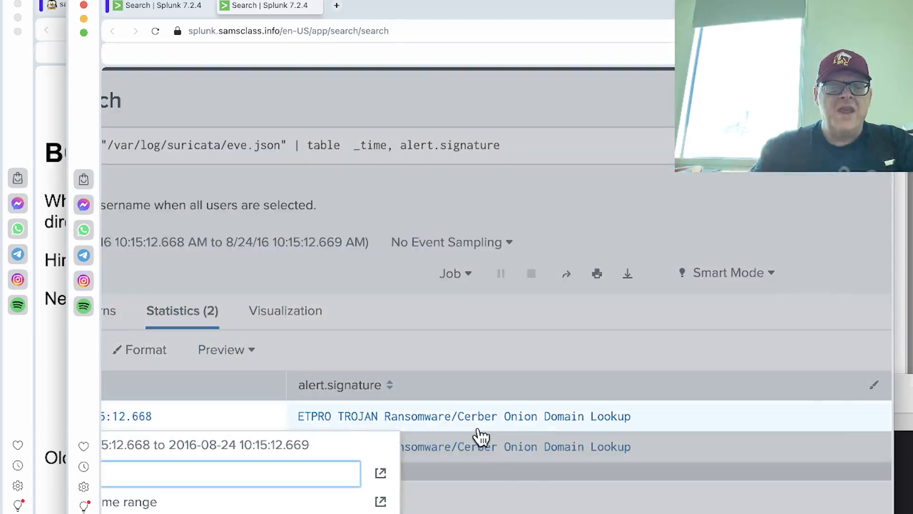
scroll(478, 435, "left", 5)
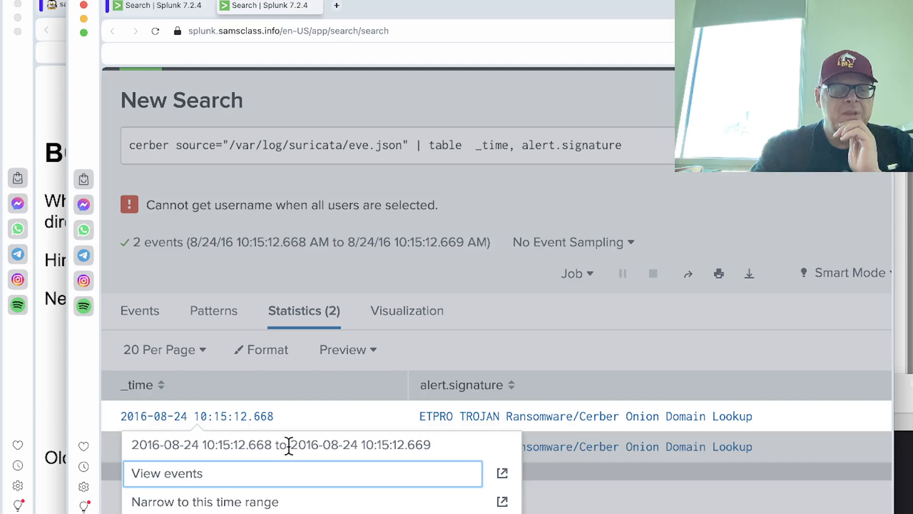
left_click(227, 165)
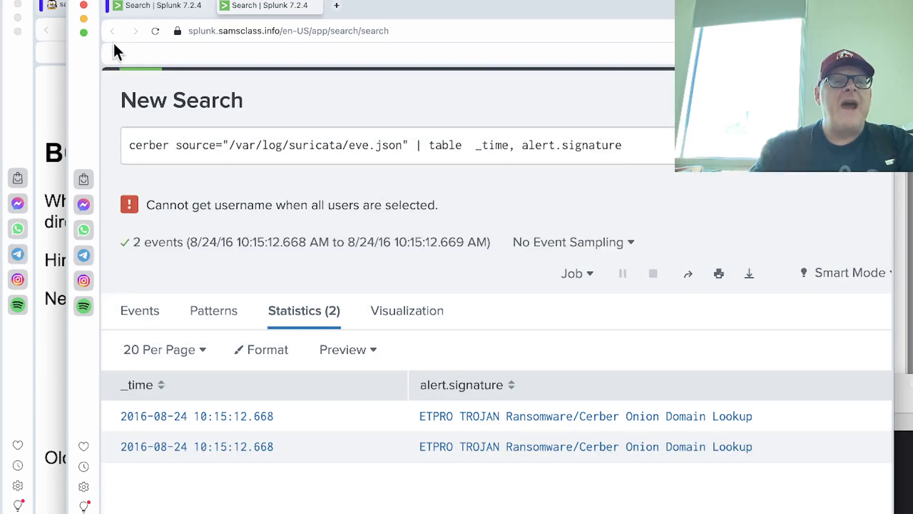
Close the tab with the narrowed search and return to the full table of Cerber alerts
mouse_move(310, 12)
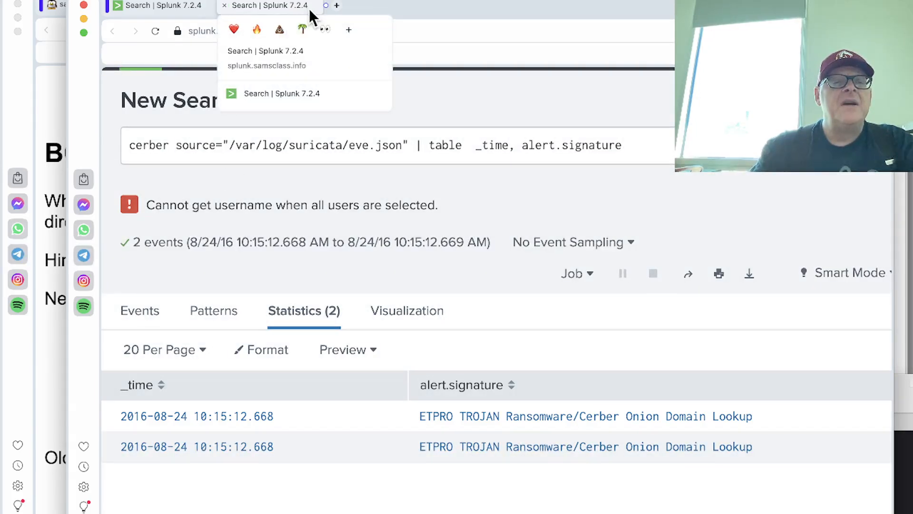
left_click(224, 5)
scroll(281, 131, "up", 5)
scroll(281, 130, "down", 4)
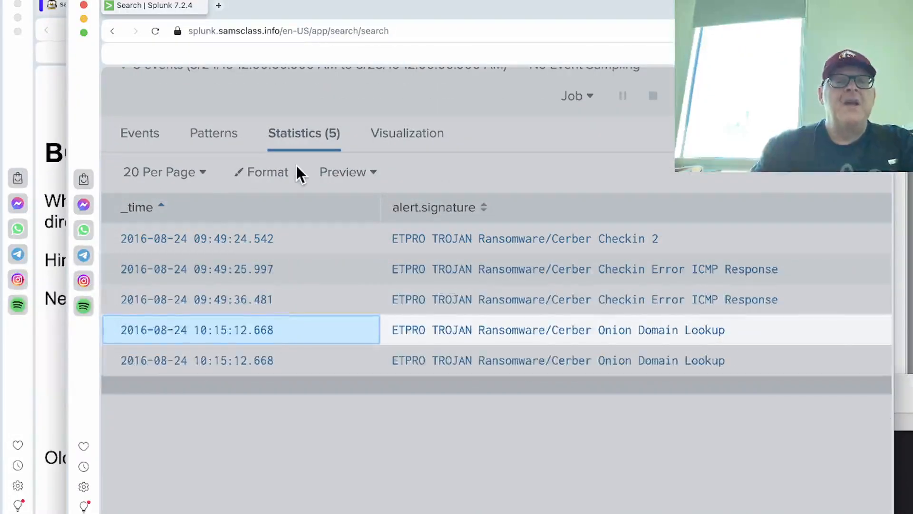
scroll(296, 164, "up", 3)
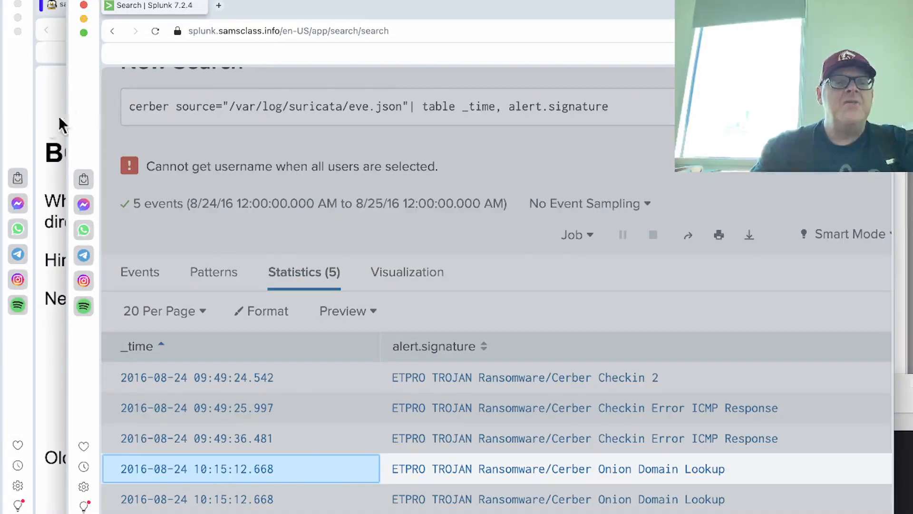
Reread the BOTSv1 4.3 FQDN hints about restricting the time range, and return to the Splunk results
left_click(59, 120)
scroll(252, 304, "down", 3)
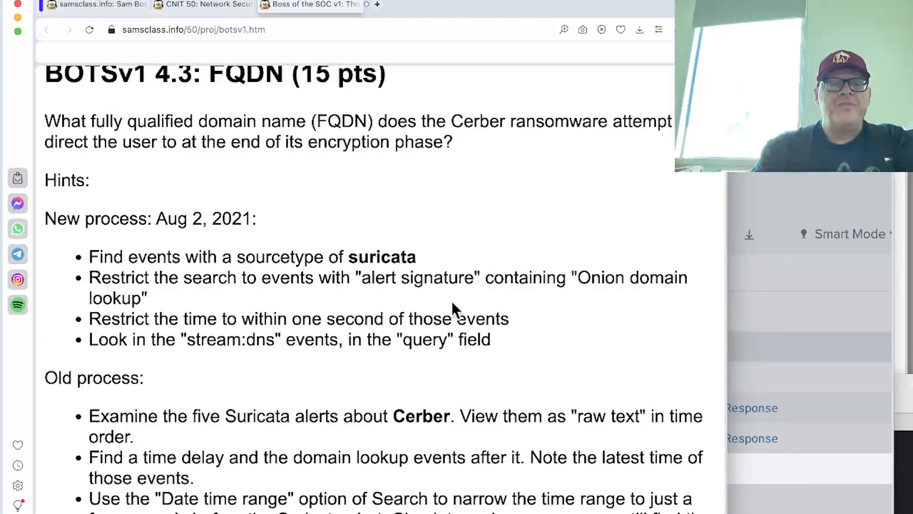
key("super+Tab")
left_click(469, 321)
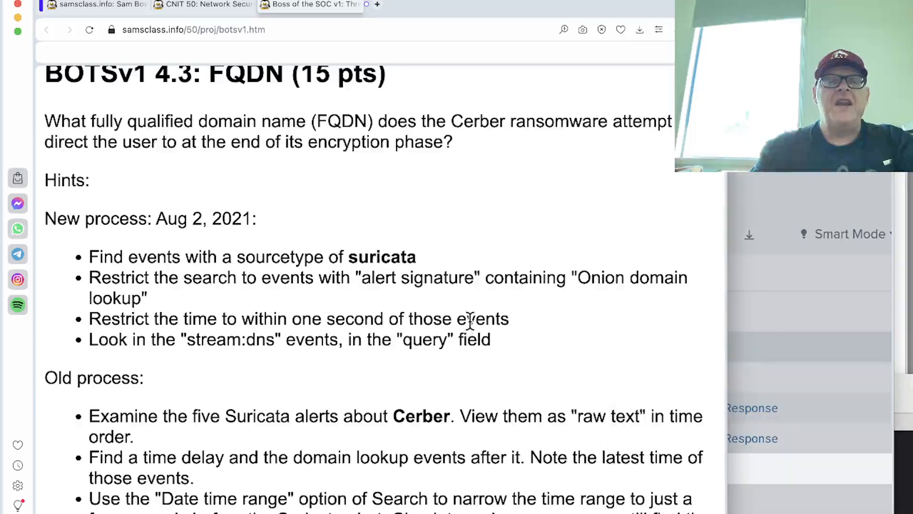
left_click(804, 176)
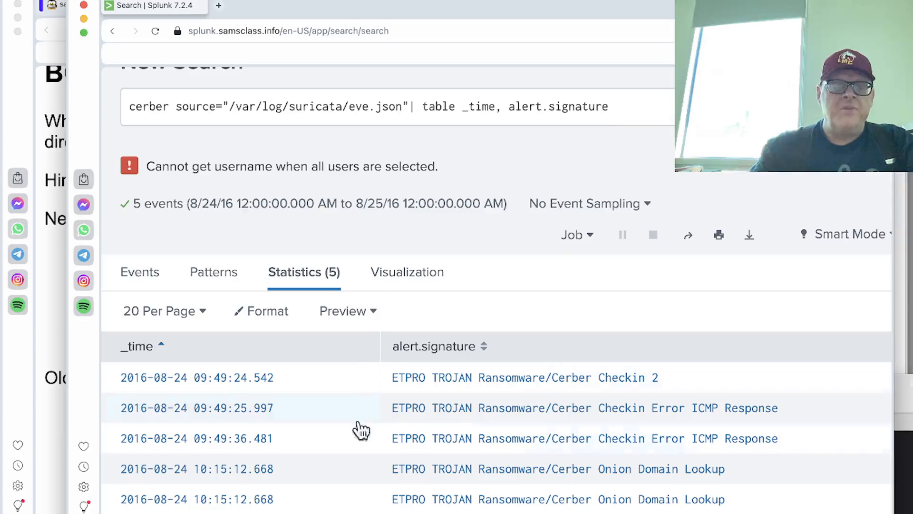
Remove the table command from the Cerber search and rerun it to list the raw events
mouse_move(628, 103)
left_mouse_down()
mouse_move(418, 106)
mouse_move(410, 114)
left_mouse_up()
key("BackSpace")
key("Return")
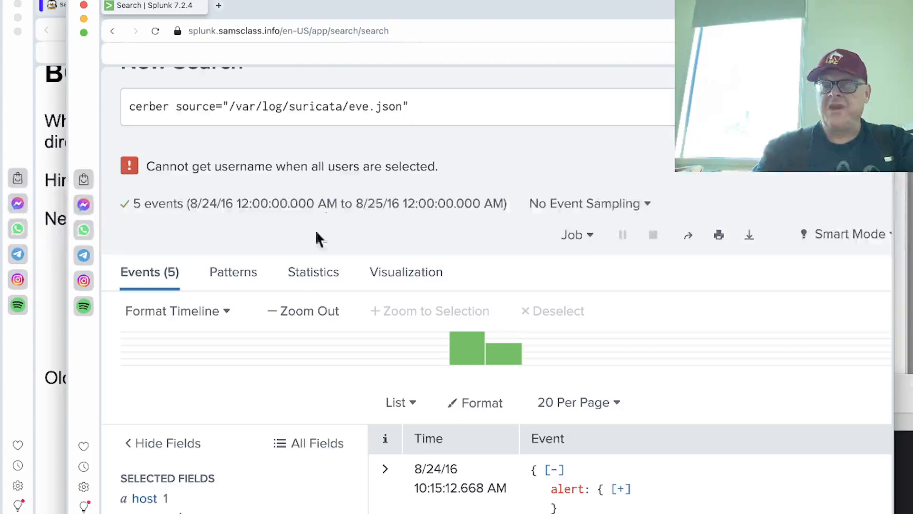
Restrict the search to events within +/- 1 second of the first listed 10:15:12.668 AM alert
scroll(312, 306, "down", 3)
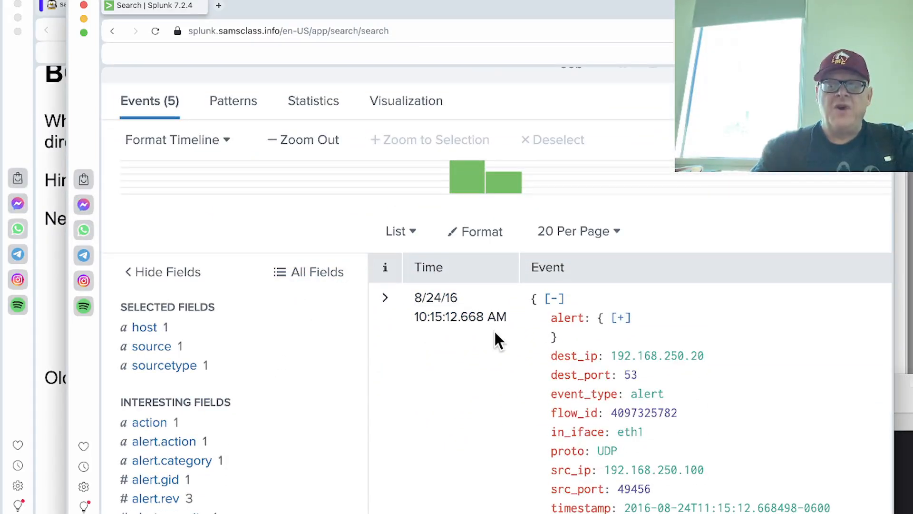
scroll(495, 331, "down", 2)
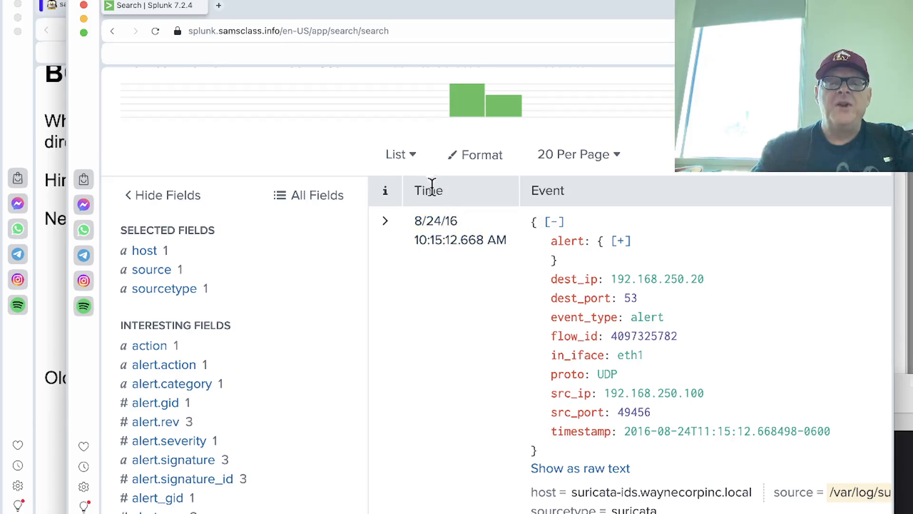
scroll(482, 264, "down", 8)
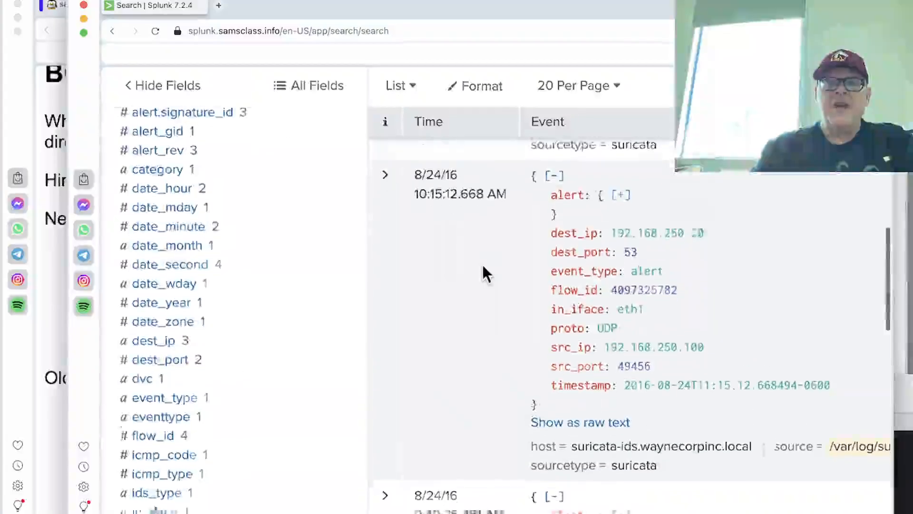
scroll(482, 264, "down", 10)
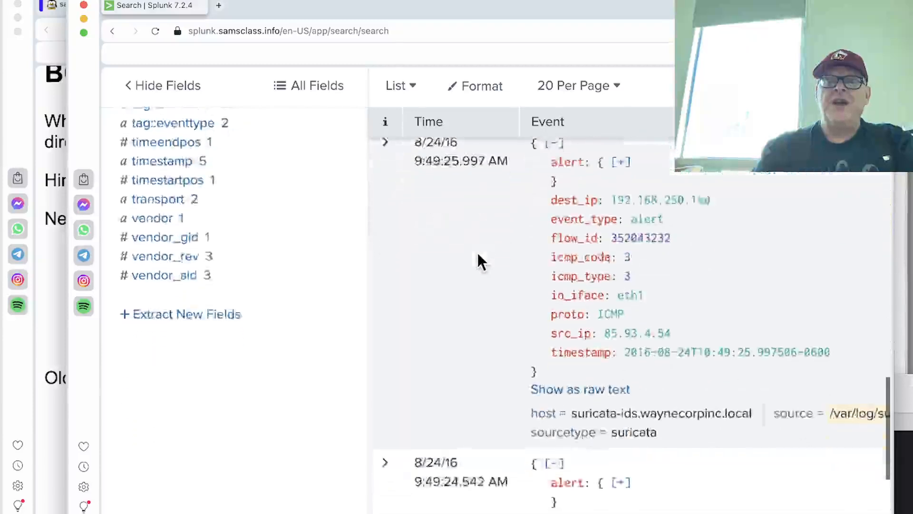
scroll(477, 252, "down", 3)
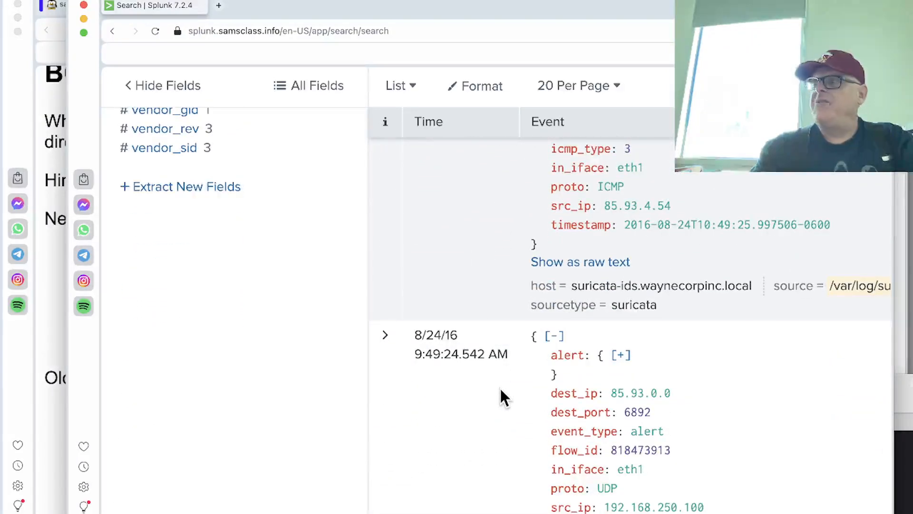
scroll(500, 388, "up", 20)
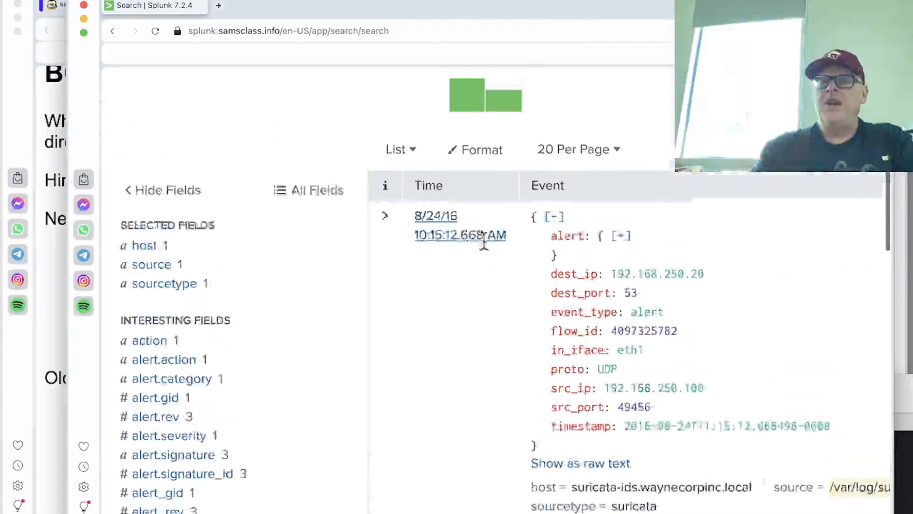
scroll(484, 241, "up", 2)
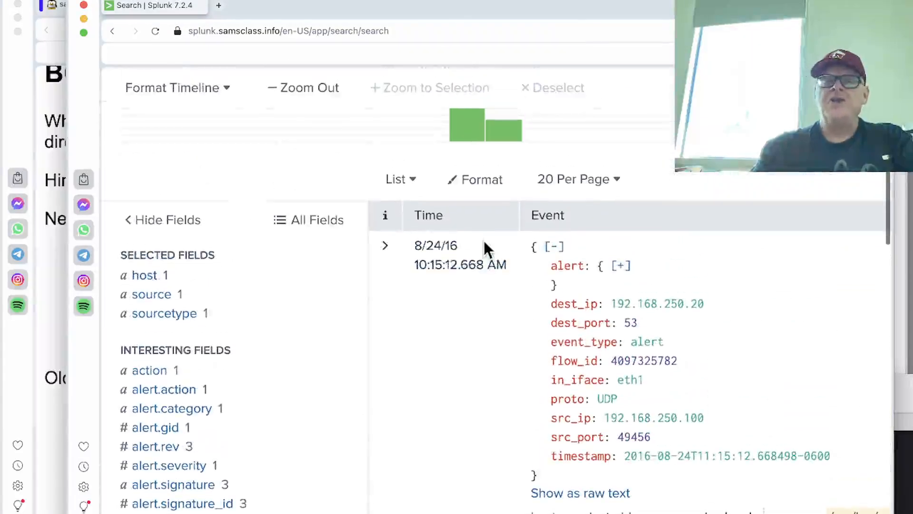
left_click(456, 269)
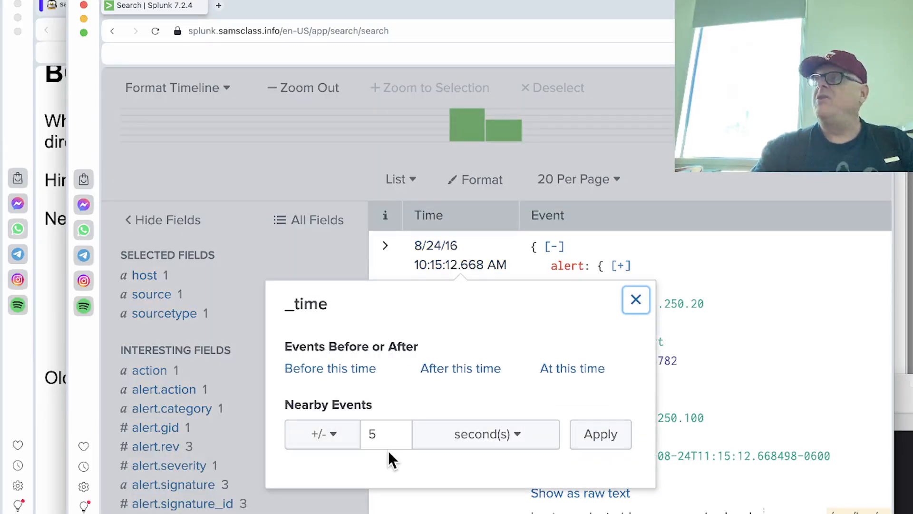
left_click(390, 433)
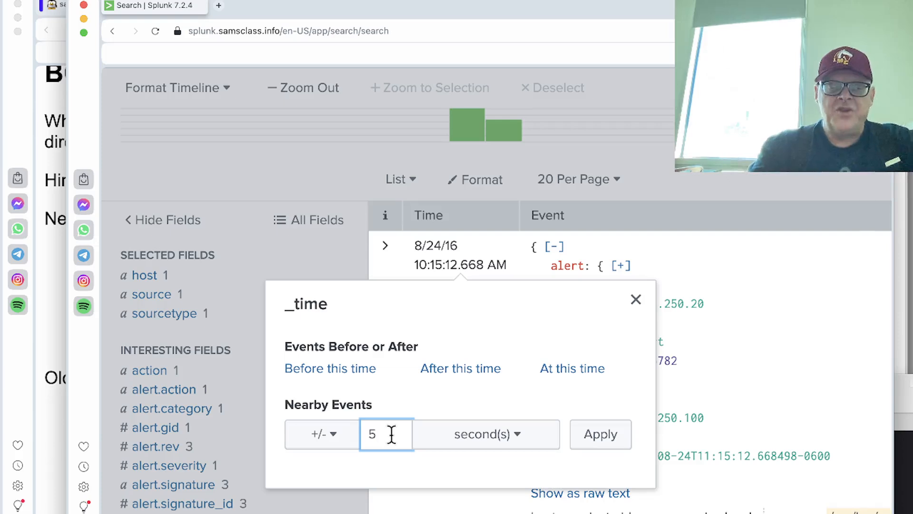
key("BackSpace")
type("1")
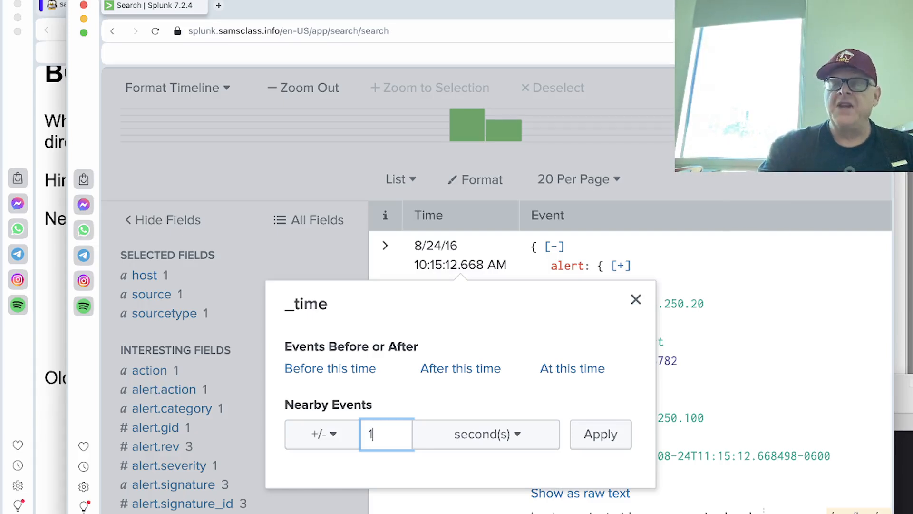
left_click(595, 440)
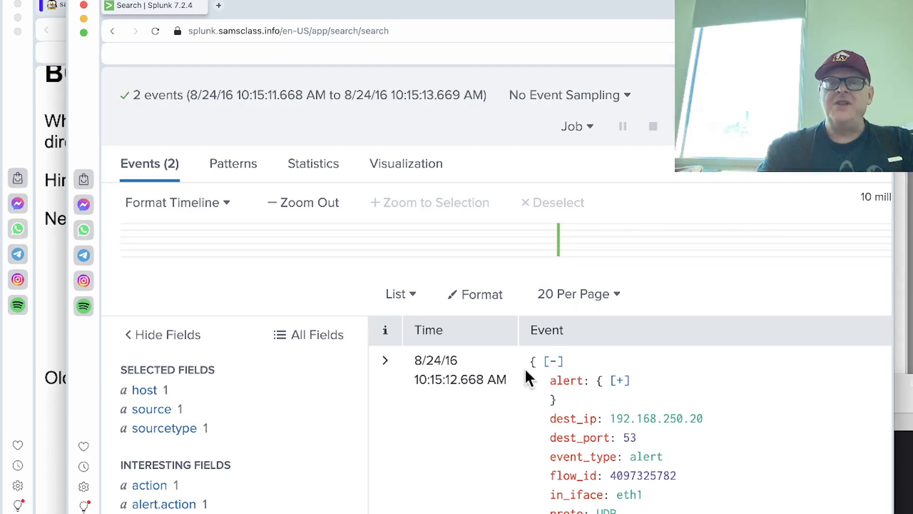
Clear the search query and try to run it empty over the narrowed time range
scroll(261, 134, "up", 5)
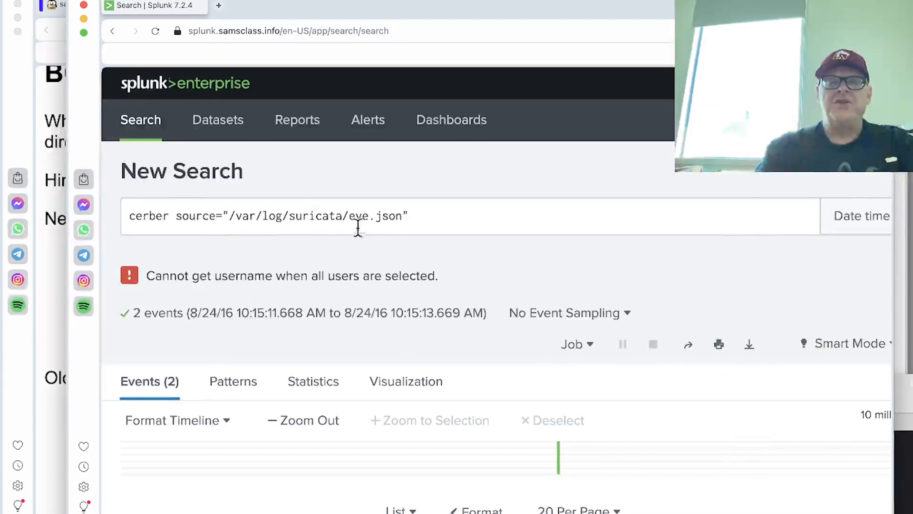
left_click_drag(427, 212, 126, 210)
key("BackSpace")
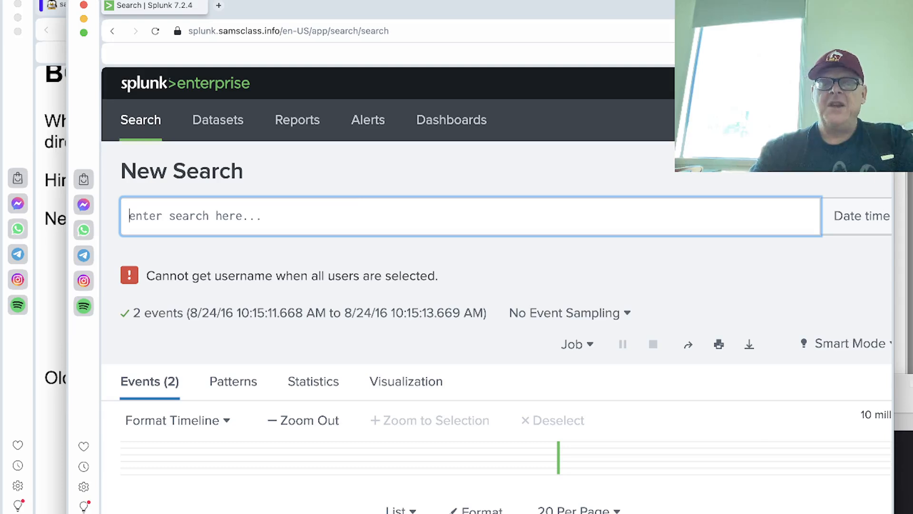
scroll(811, 243, "right", 3)
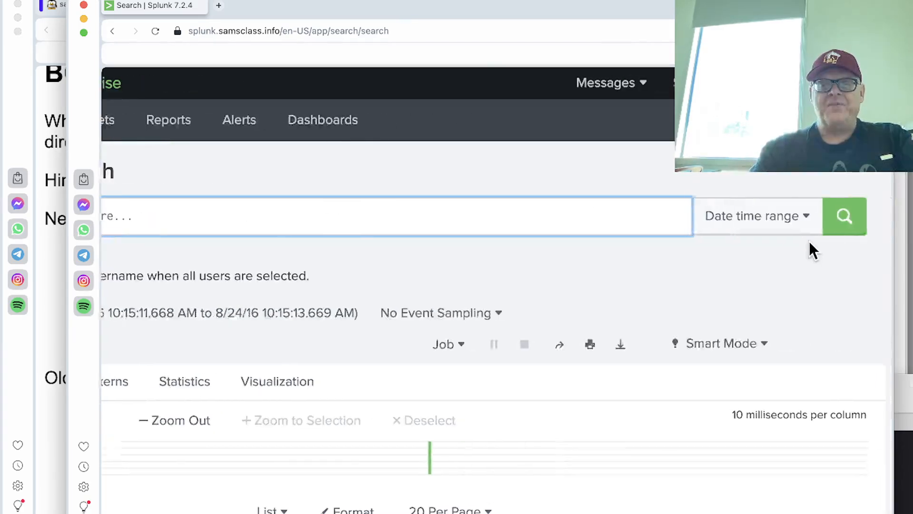
left_click(850, 215)
scroll(570, 261, "left", 3)
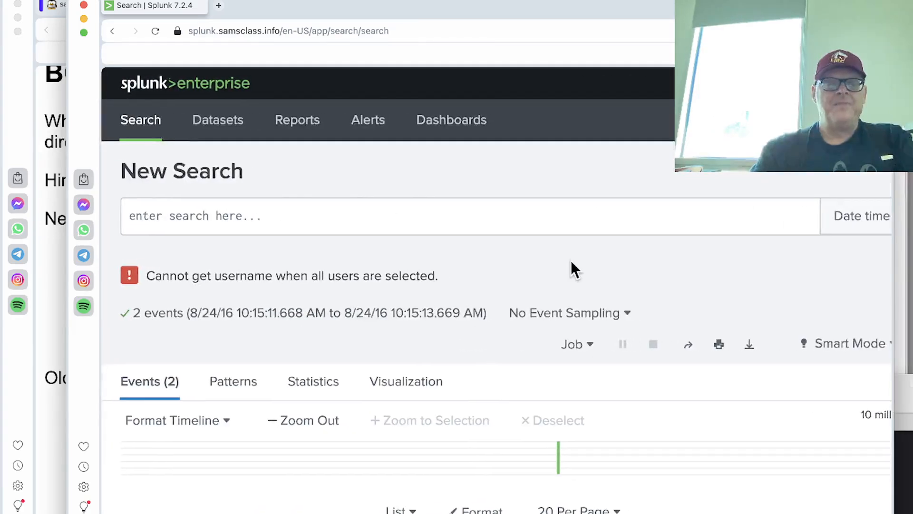
scroll(570, 260, "right", 3)
scroll(570, 261, "left", 3)
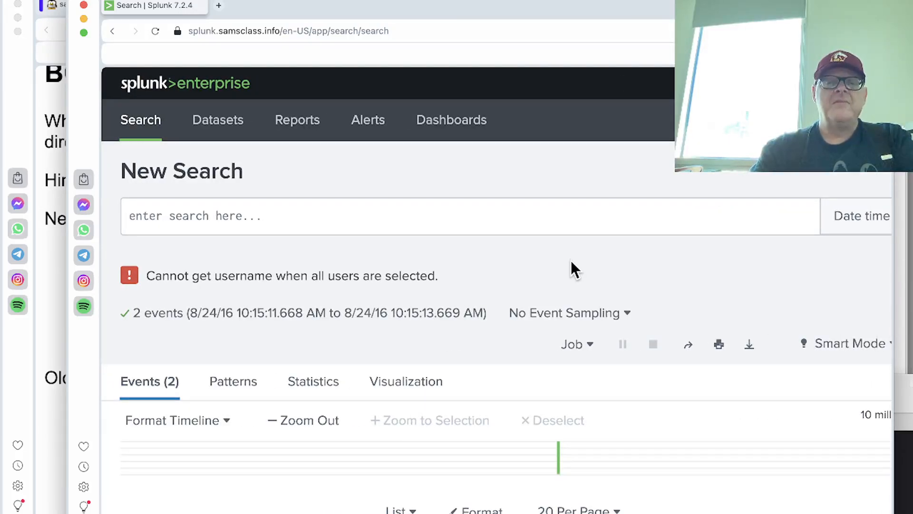
scroll(571, 261, "right", 3)
scroll(760, 256, "left", 4)
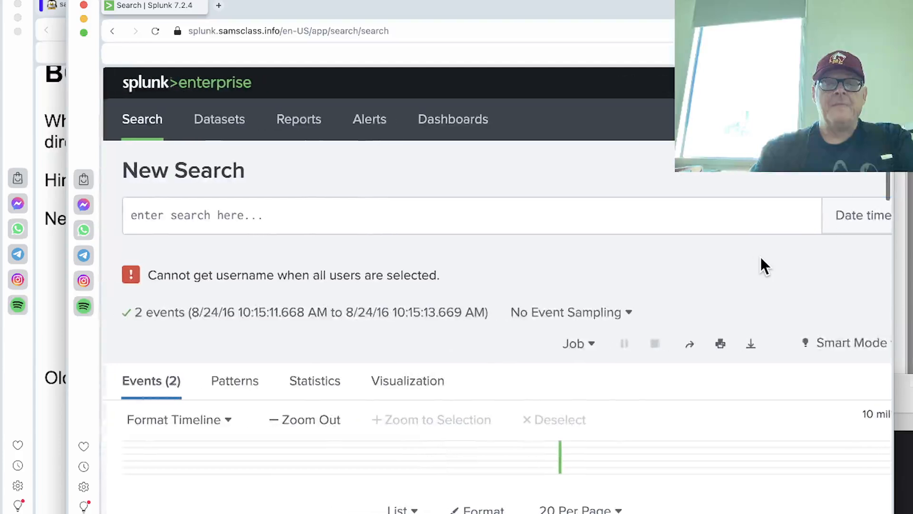
Run a search for * to list all events in the narrowed time range
left_click(519, 226)
type("*")
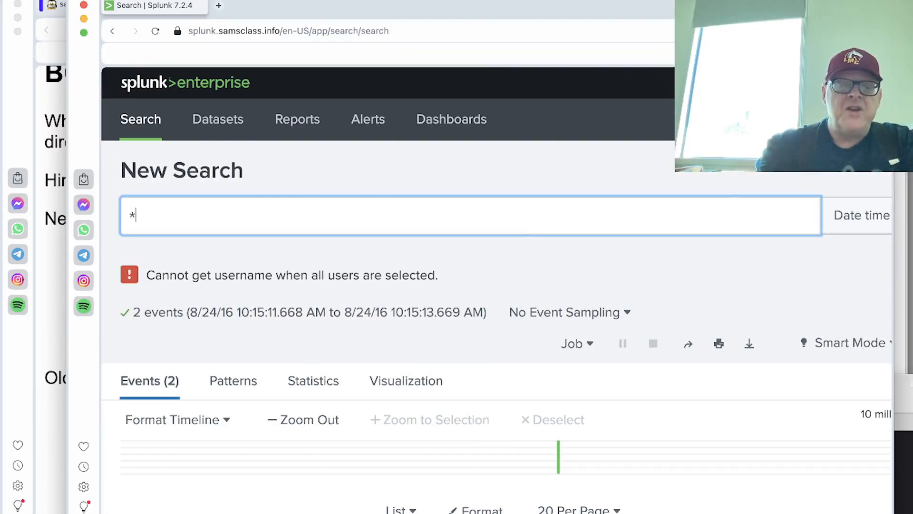
scroll(732, 293, "right", 3)
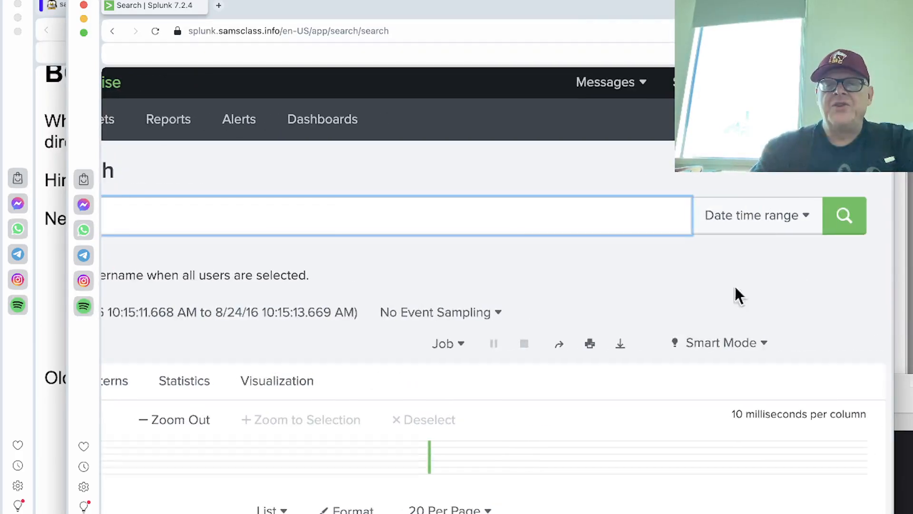
left_click(851, 226)
scroll(853, 229, "left", 5)
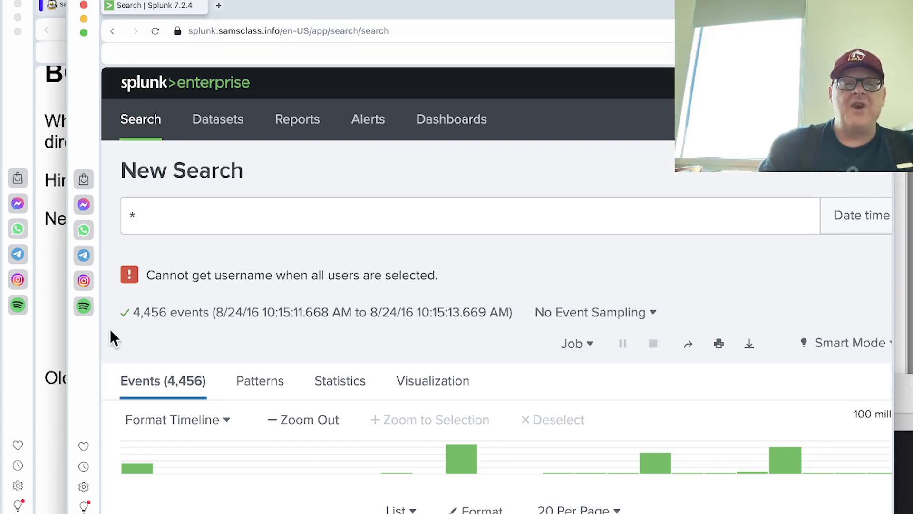
Check the challenge page's hint about the stream:dns events and query field, and return to Splunk
left_click(50, 311)
scroll(192, 272, "down", 3)
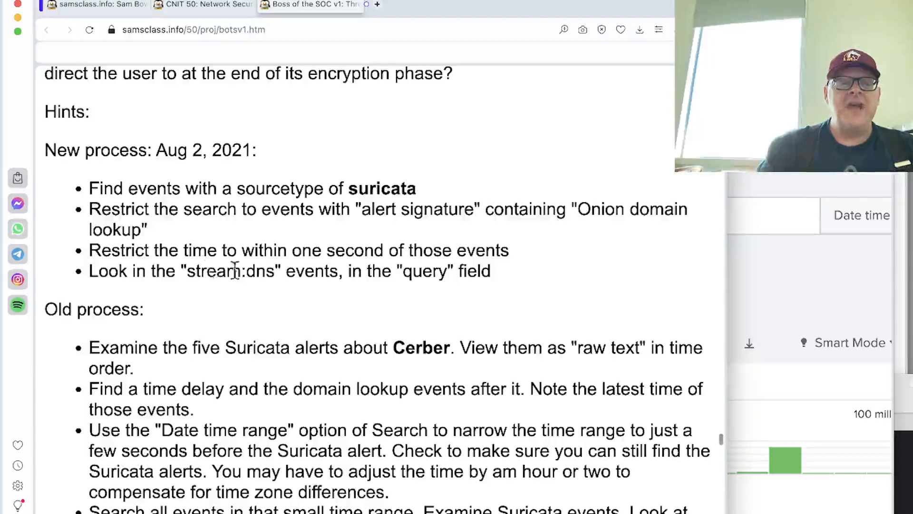
left_click(749, 343)
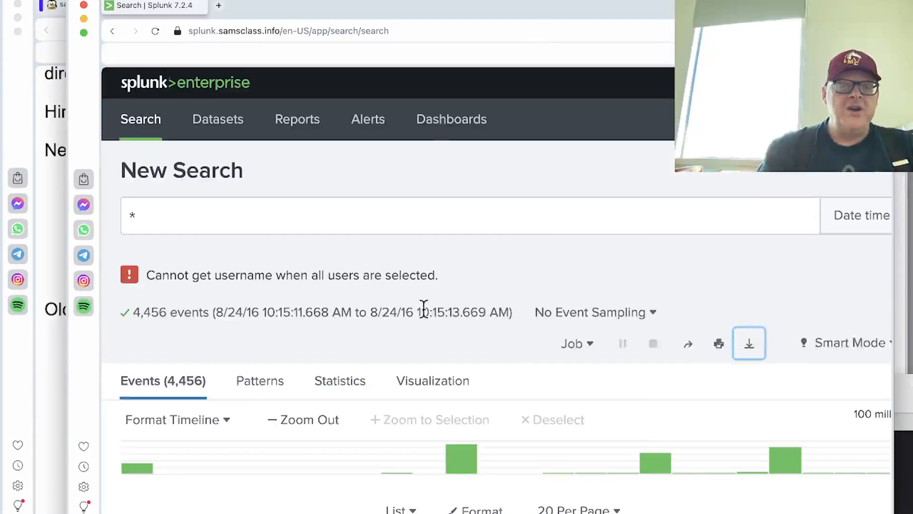
Restrict the search to events with the sourcetype stream:dns
scroll(424, 314, "down", 7)
left_click(174, 344)
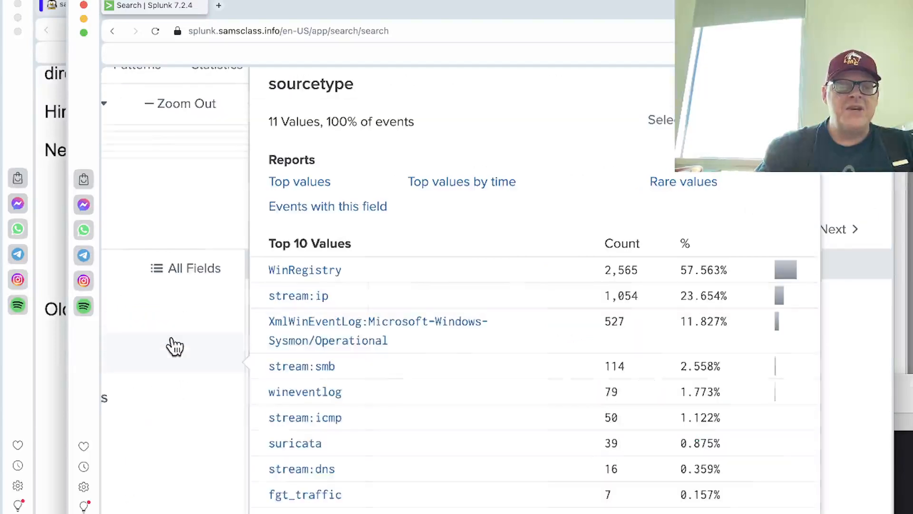
scroll(381, 363, "down", 2)
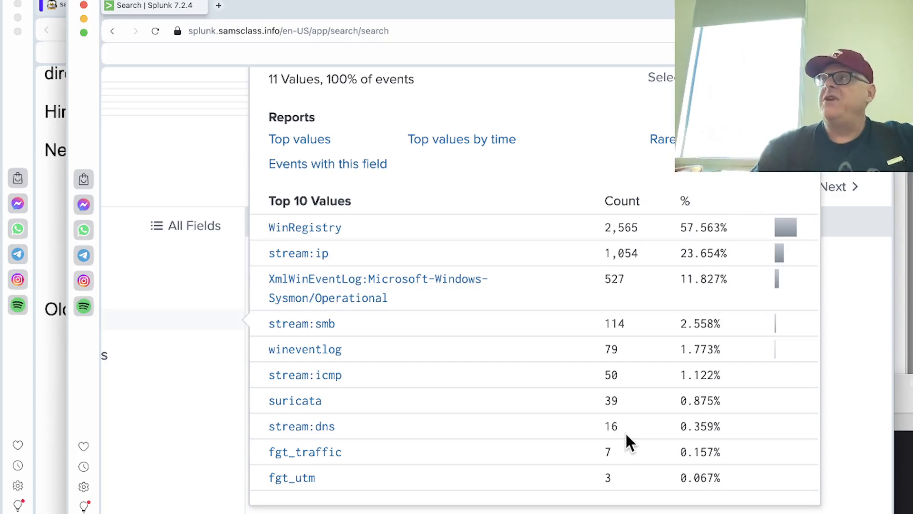
left_click(313, 427)
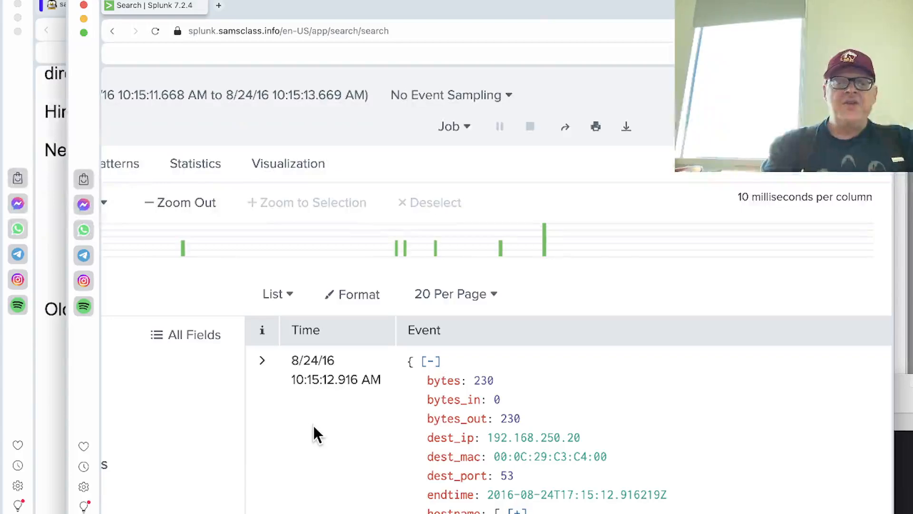
Recheck the challenge page's stream:dns hint and view the values of the query field in the Splunk events
left_click(44, 214)
scroll(122, 271, "down", 5)
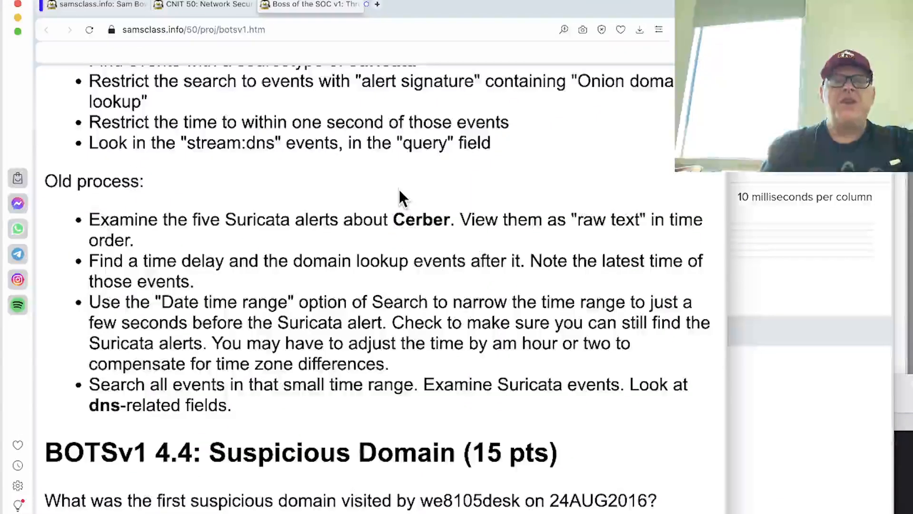
key("super+grave")
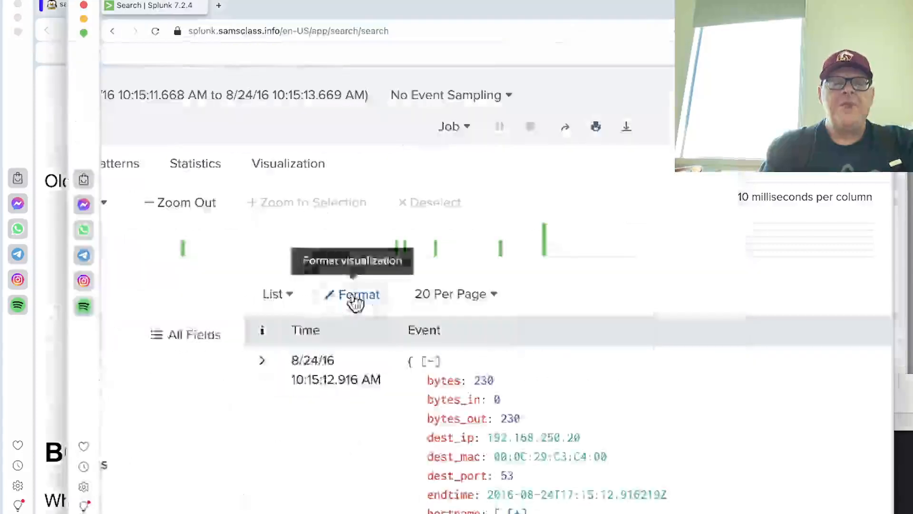
scroll(220, 341, "down", 5)
scroll(221, 340, "up", 9)
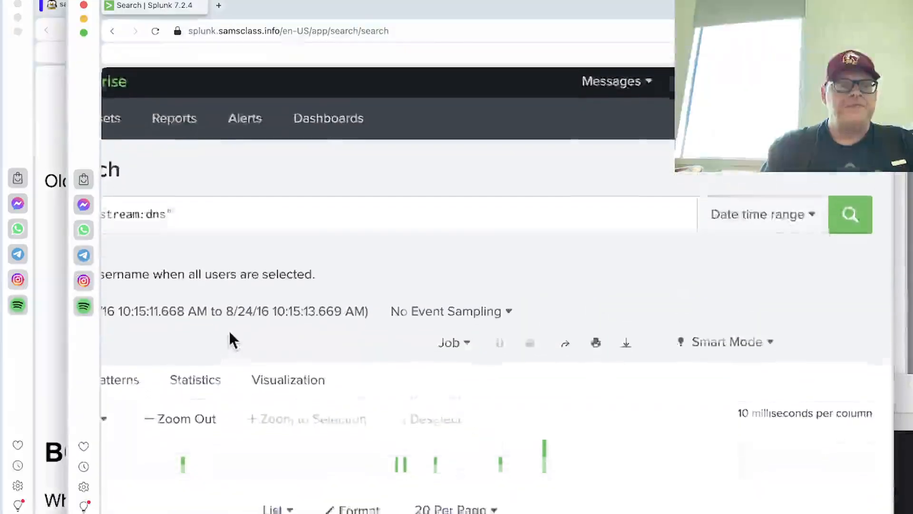
scroll(230, 333, "left", 3)
scroll(230, 333, "down", 10)
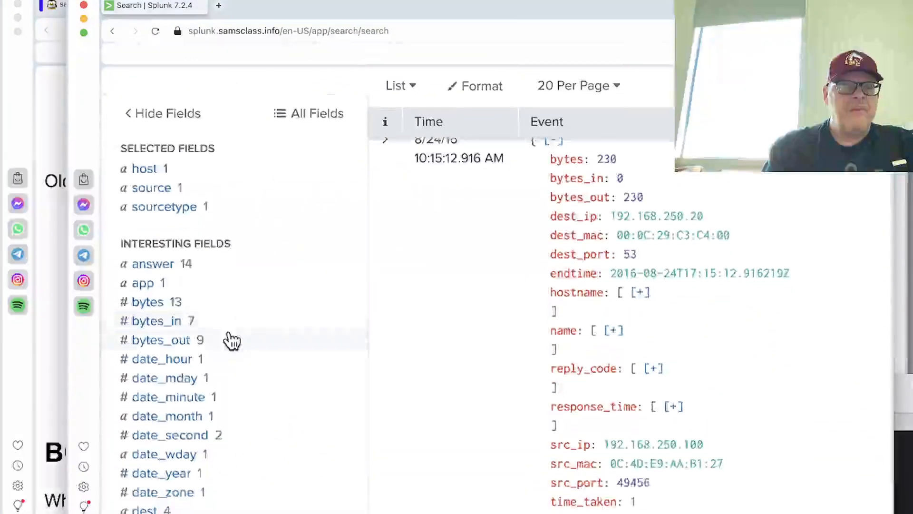
scroll(231, 341, "down", 10)
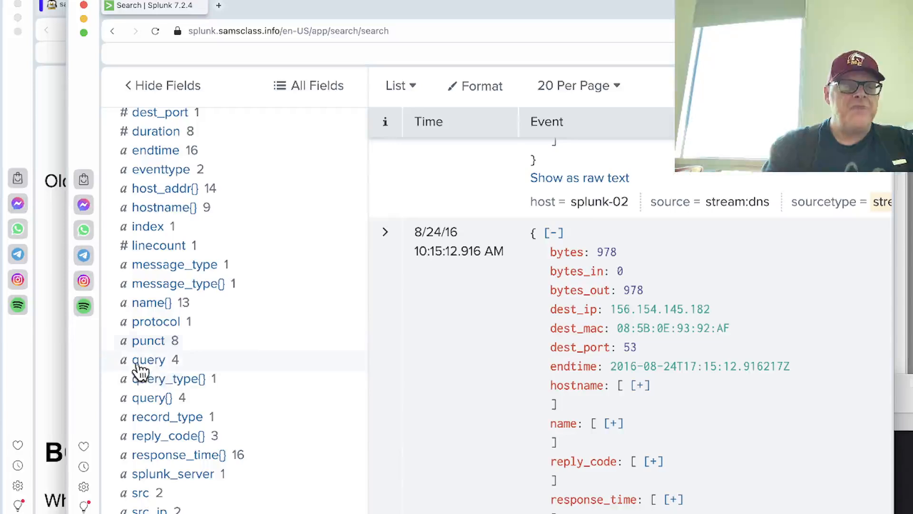
left_click(139, 365)
scroll(316, 485, "down", 3)
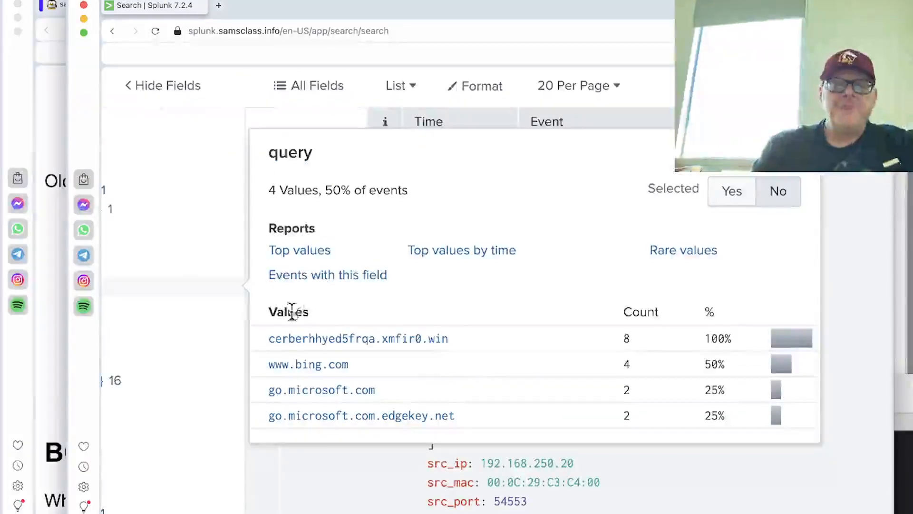
Review the 4.3 FQDN question, read the BOTSv1 4.4 Suspicious Domain question and hints on the challenge page, and return to Splunk
left_click(61, 129)
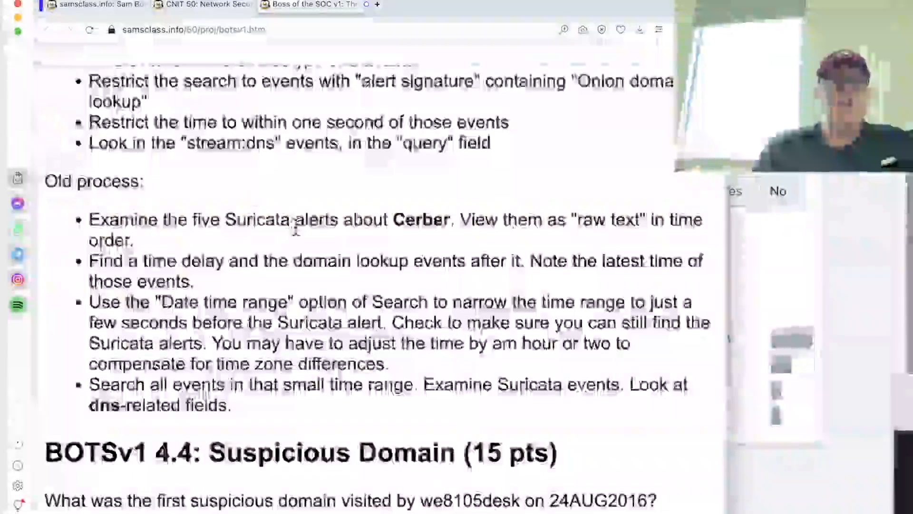
scroll(291, 262, "up", 5)
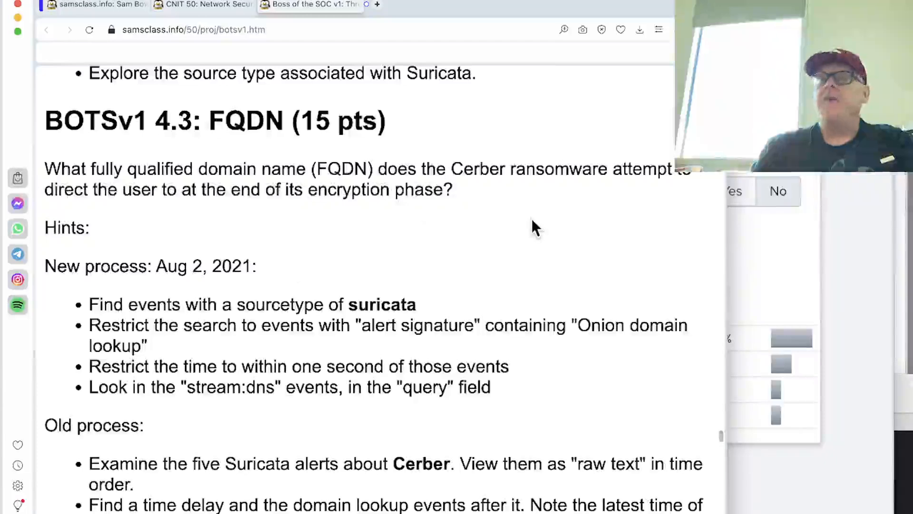
scroll(532, 218, "down", 10)
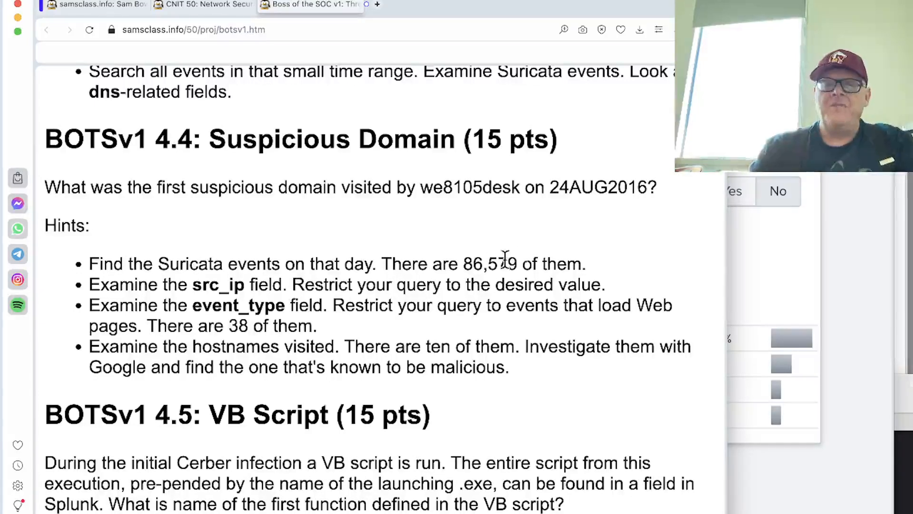
left_click(869, 233)
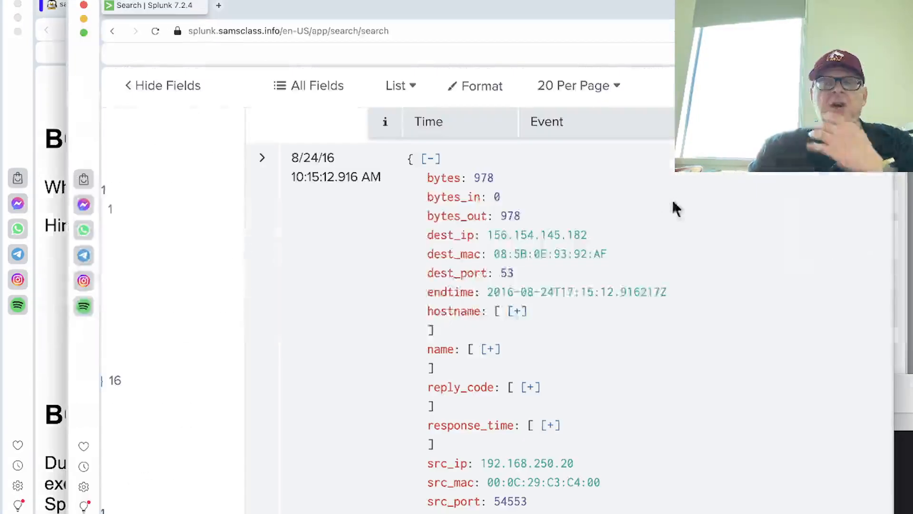
Remove the stream:dns sourcetype filter from the search query, leaving only *
scroll(651, 199, "up", 10)
scroll(650, 199, "left", 5)
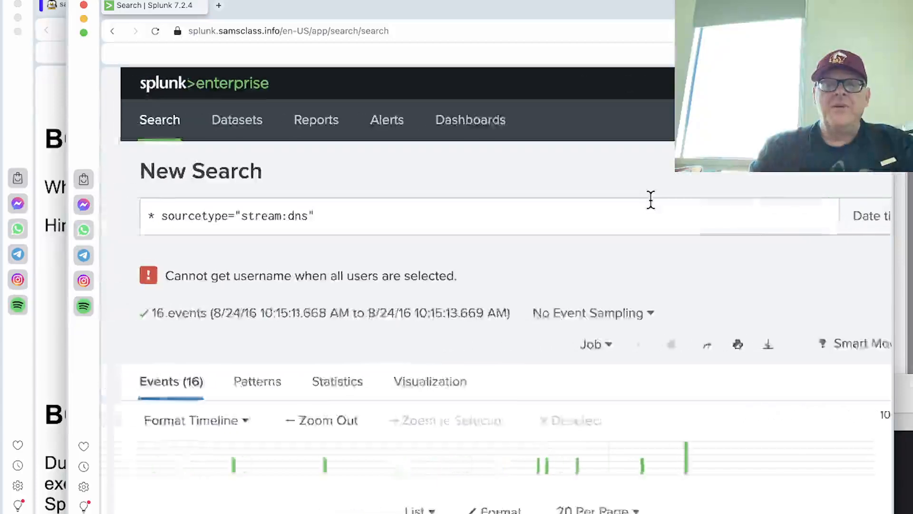
scroll(650, 198, "right", 5)
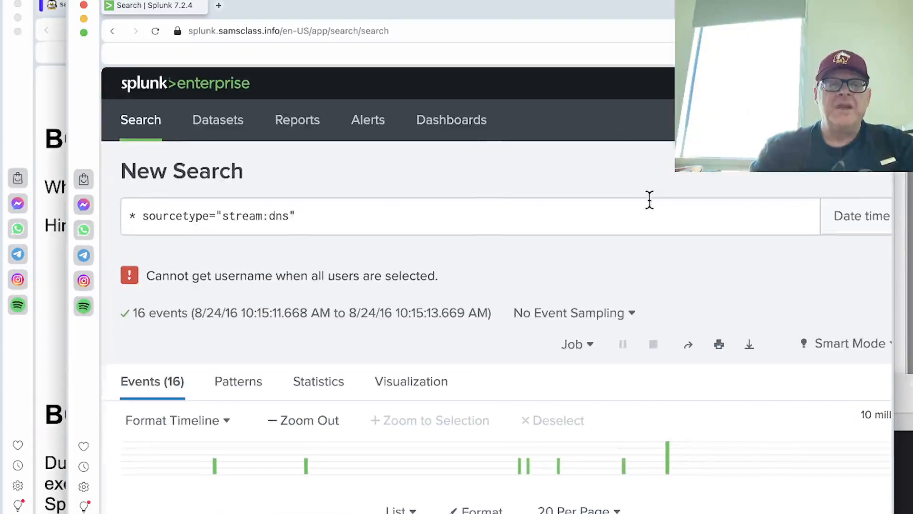
left_click(334, 212)
key("BackSpace")
key("BackSpace")
key("BackSpace")
key("BackSpace")
key("BackSpace")
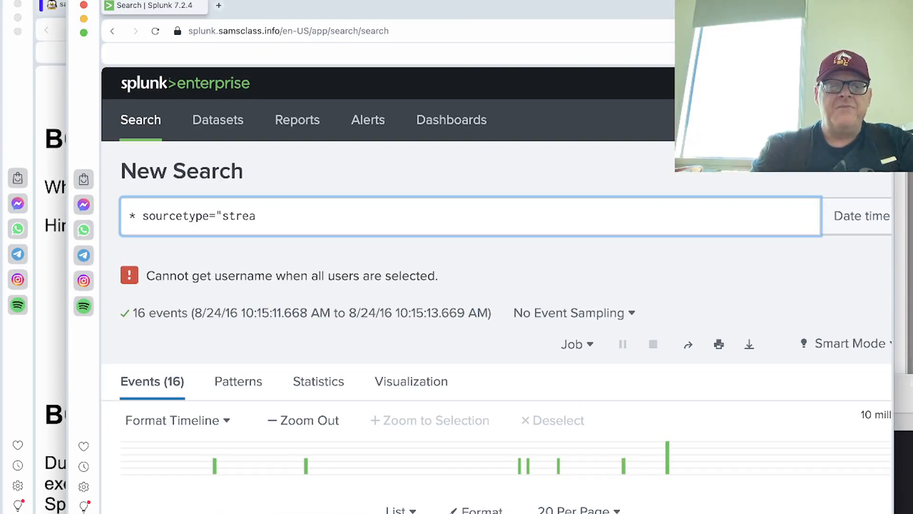
key("BackSpace")
key("BackSpace")
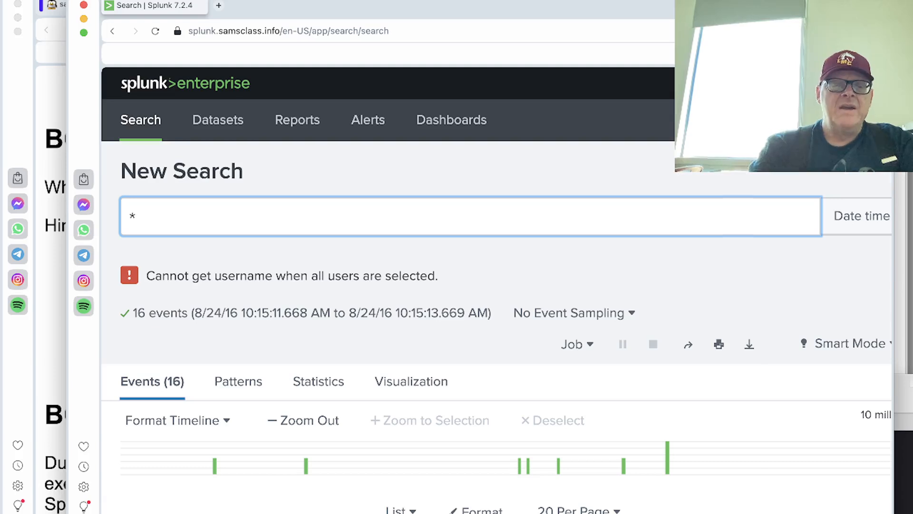
Set event sampling to 1 : 100 for the * search
scroll(275, 309, "down", 3)
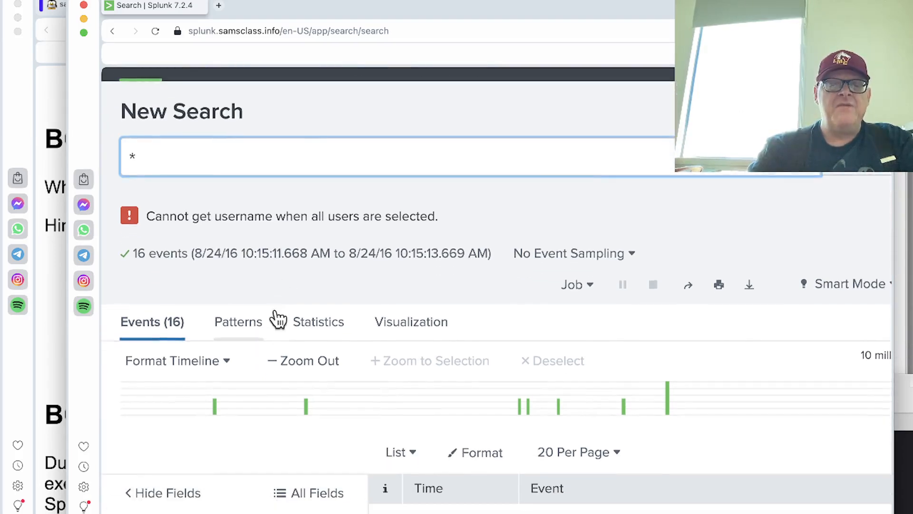
left_click(525, 257)
left_click(538, 355)
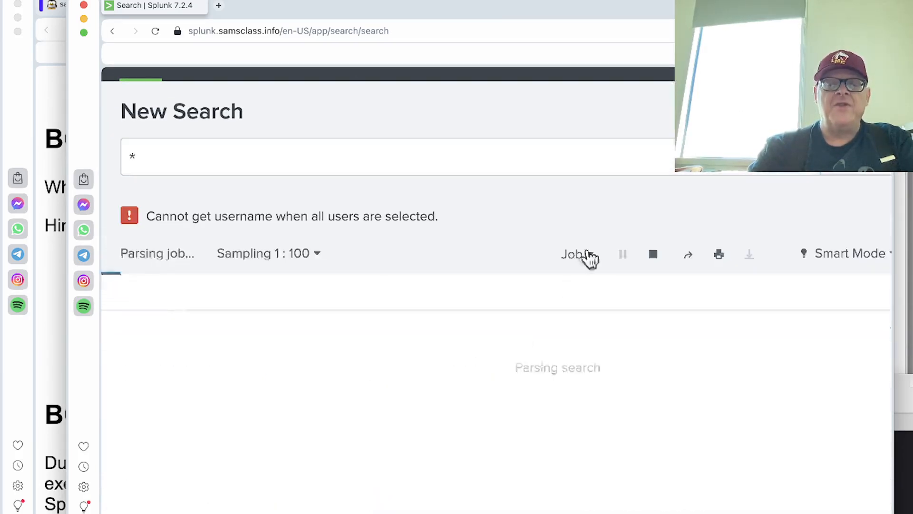
Replace the narrow date and time range with the preset that covers all time
scroll(612, 233, "right", 5)
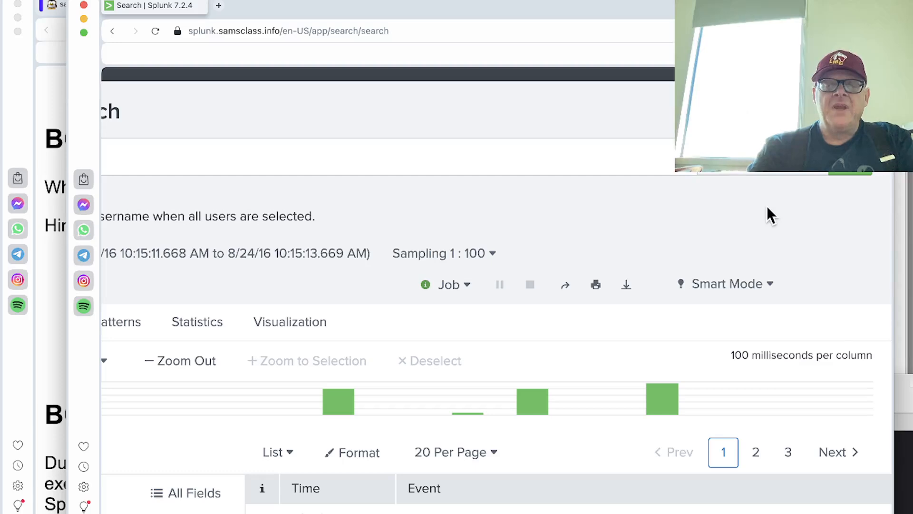
left_click(821, 171)
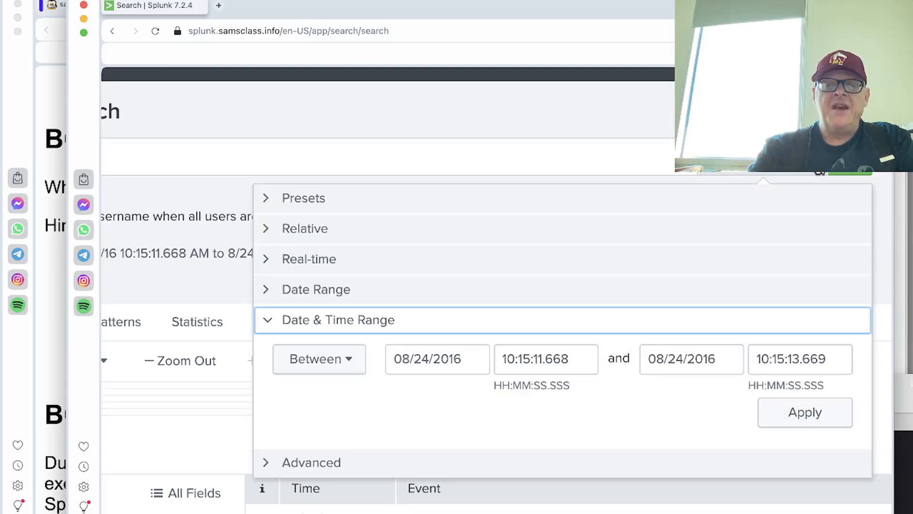
scroll(730, 243, "up", 3)
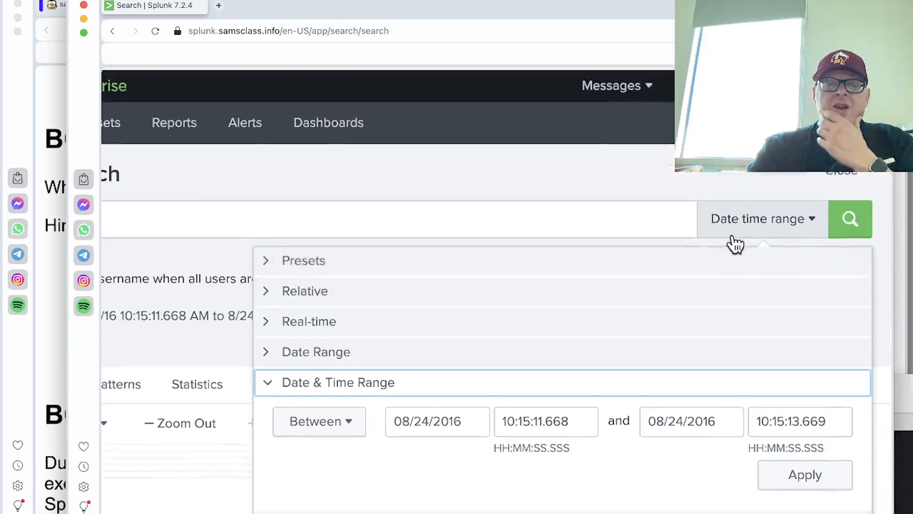
scroll(733, 243, "down", 2)
scroll(730, 241, "down", 2)
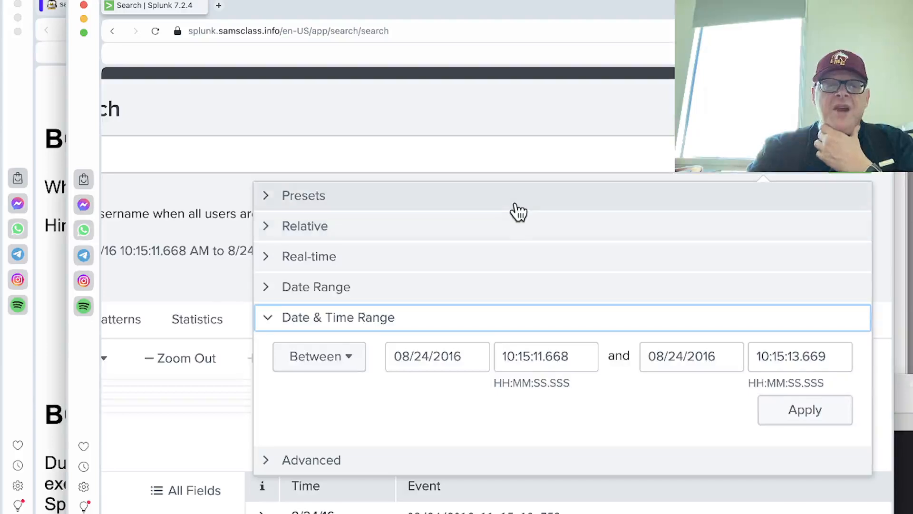
left_click(516, 199)
left_click(709, 262)
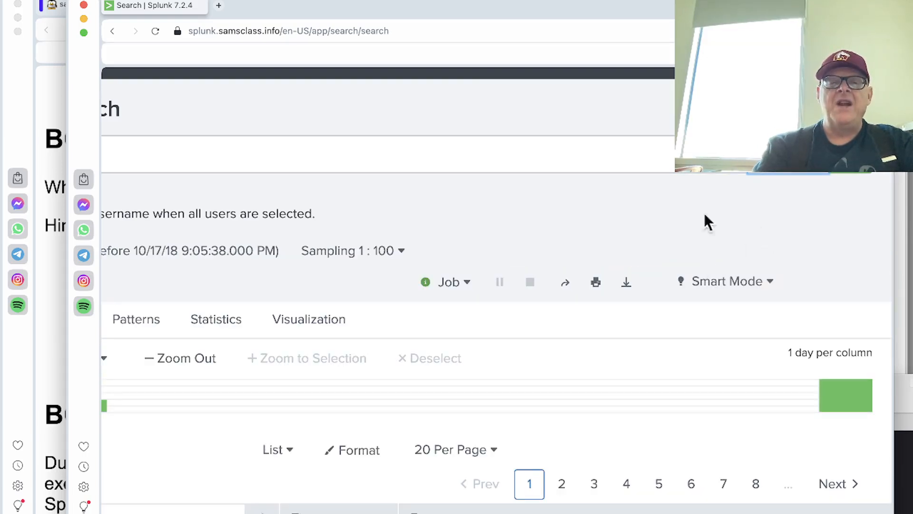
Examine the first and last daily columns of the timeline and recheck the date asked for in challenge 4.4
scroll(441, 209, "left", 5)
mouse_move(204, 414)
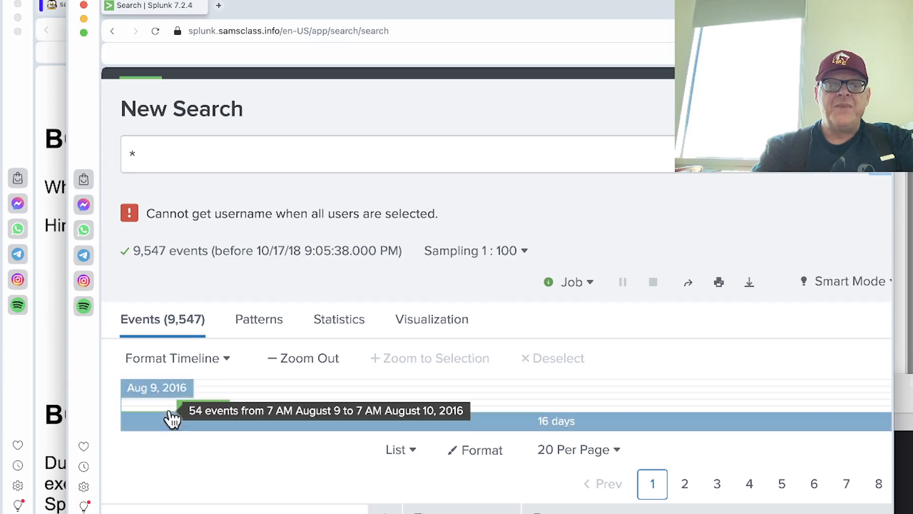
scroll(594, 314, "right", 5)
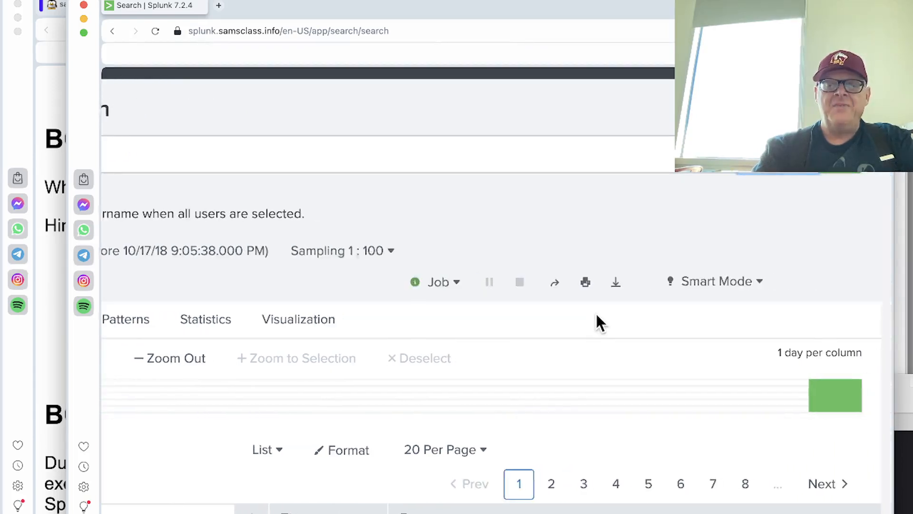
mouse_move(848, 391)
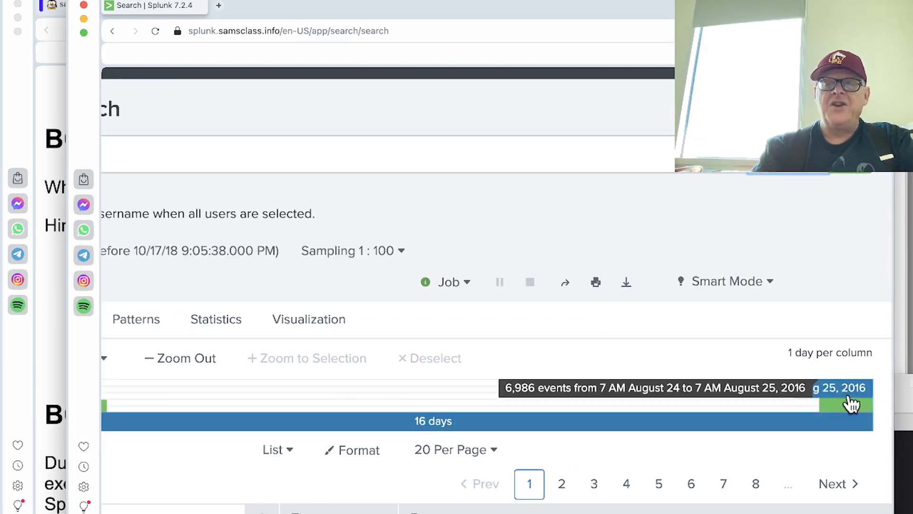
left_click(25, 183)
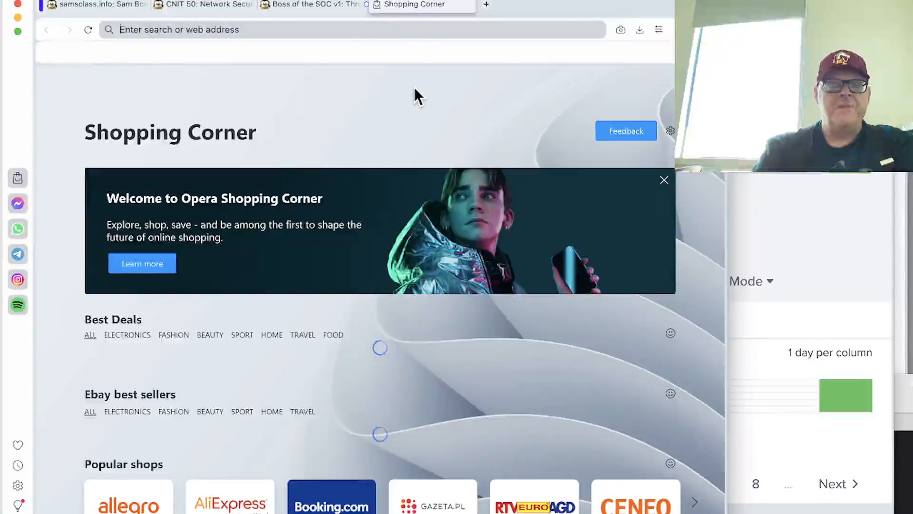
key("super+w")
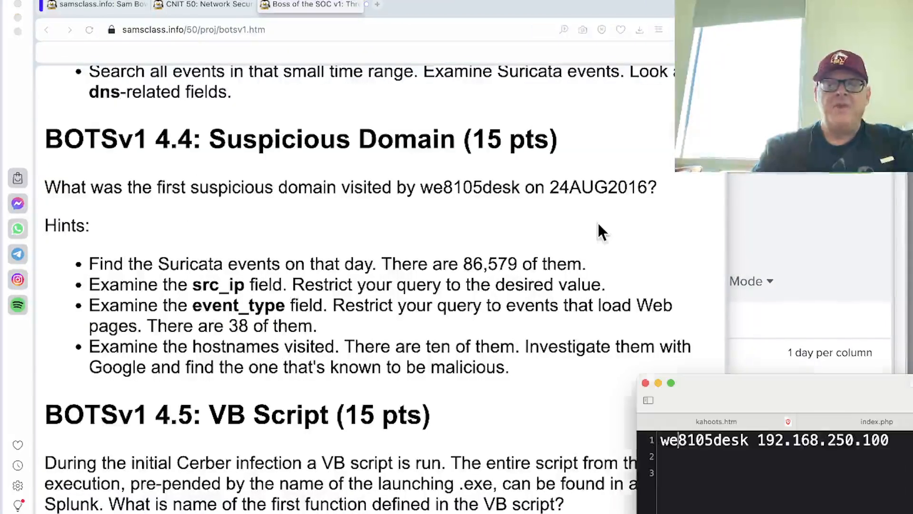
left_click(850, 298)
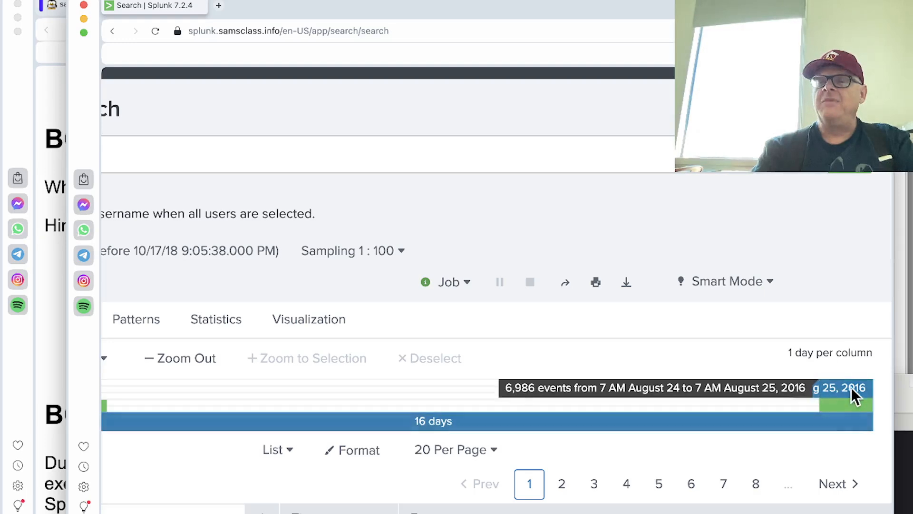
Try to zoom the timeline to the August 24 column, and return to the all-time results
mouse_move(851, 404)
scroll(851, 403, "left", 3)
double_click(852, 403)
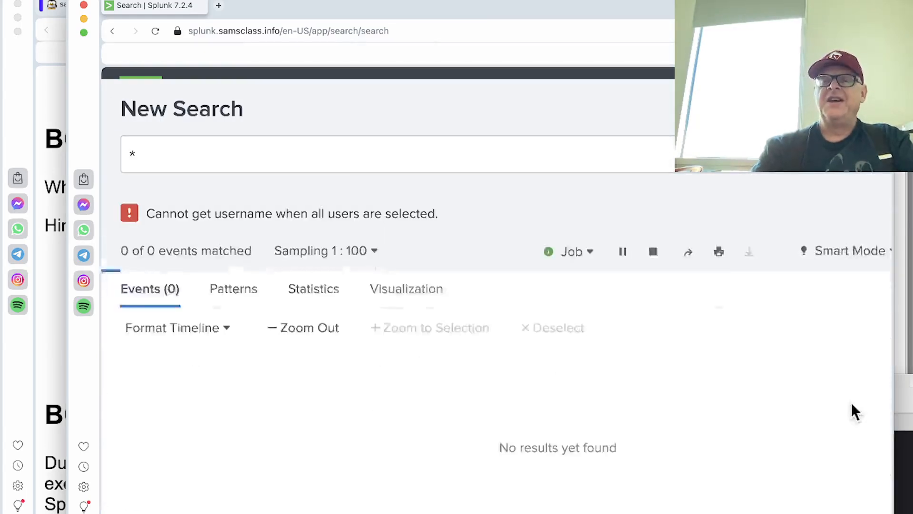
scroll(869, 194, "right", 3)
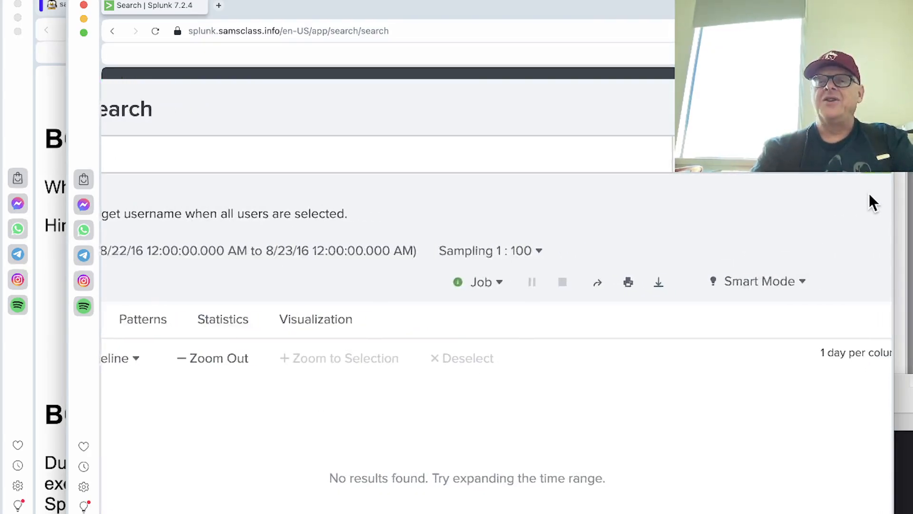
scroll(869, 193, "left", 2)
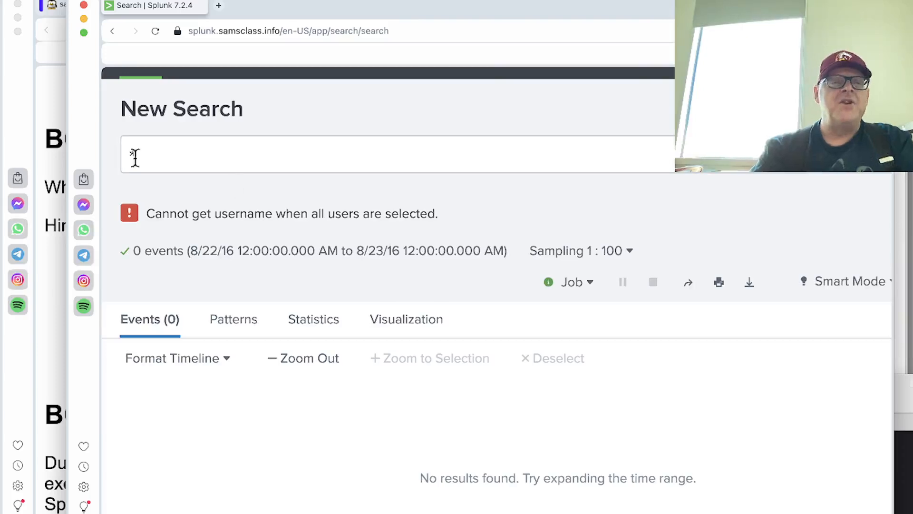
left_click(108, 32)
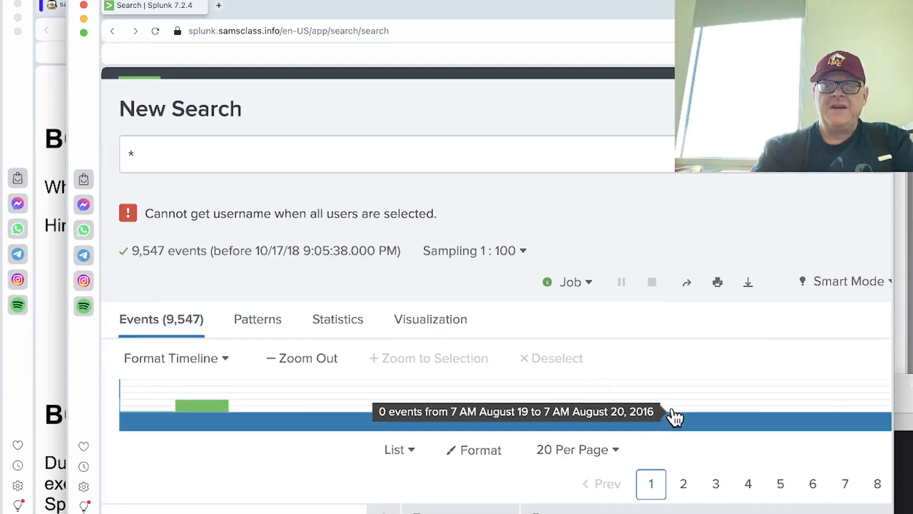
scroll(672, 415, "right", 3)
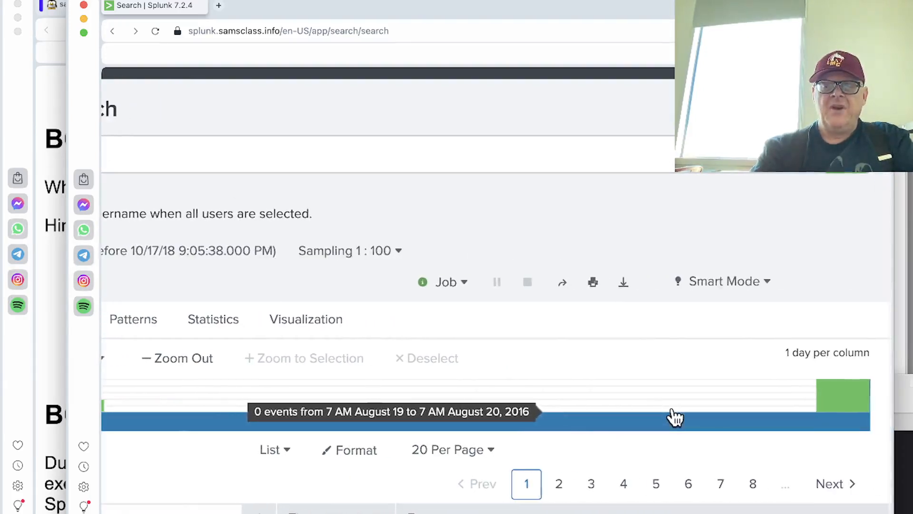
Widen the search window and zoom the timeline to the August 24, 2016 column
left_click(854, 400)
scroll(855, 399, "left", 2)
scroll(855, 401, "right", 3)
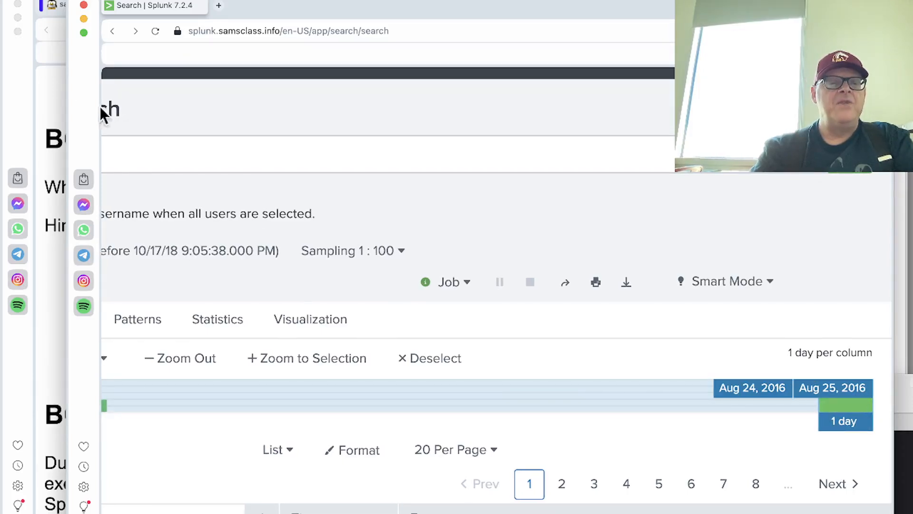
left_click_drag(62, 81, 5, 81)
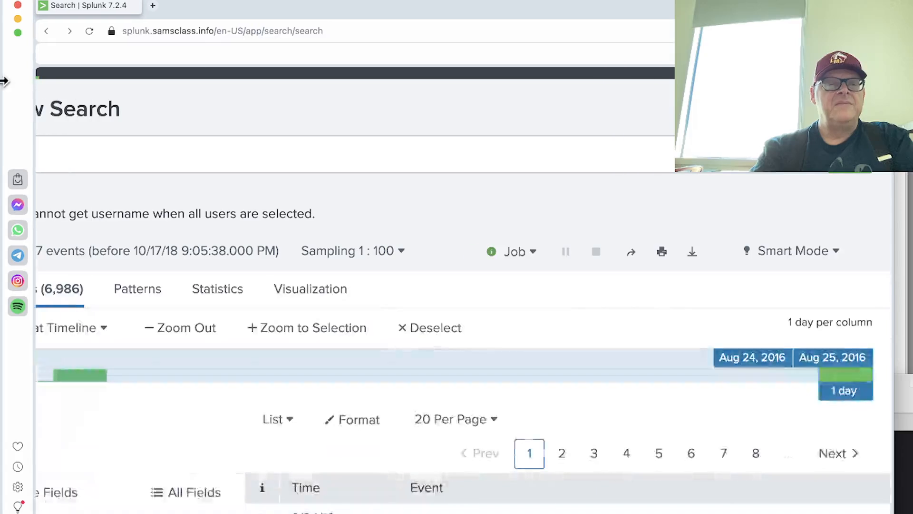
double_click(854, 375)
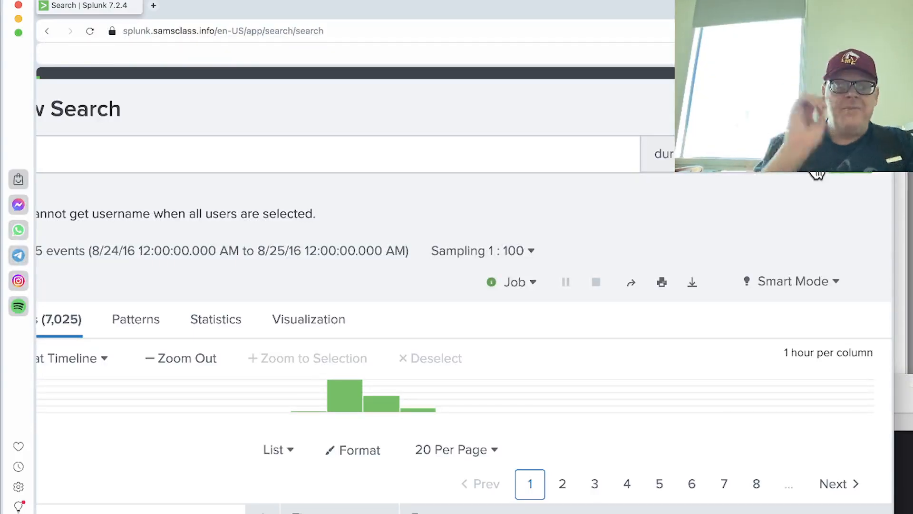
scroll(513, 199, "left", 2)
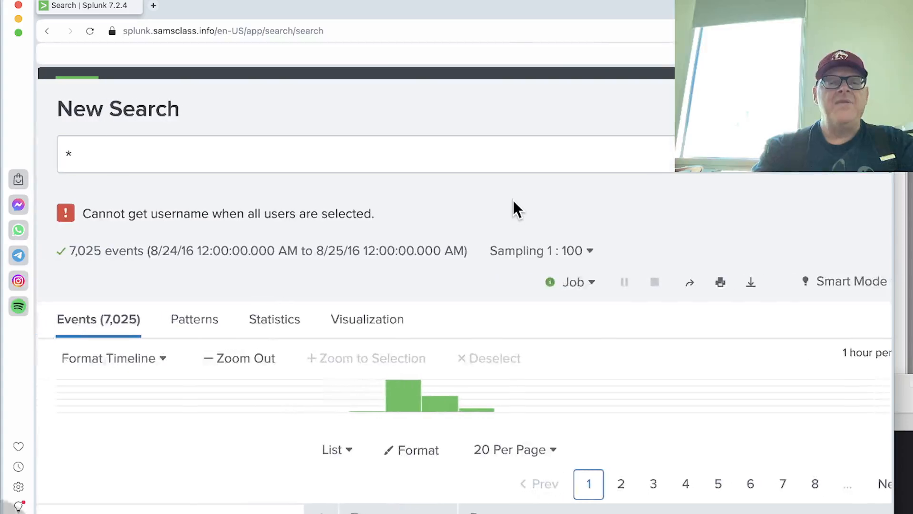
Check the first hint of challenge 4.4 and restrict the August 24 events to sourcetype suricata
key("super+grave")
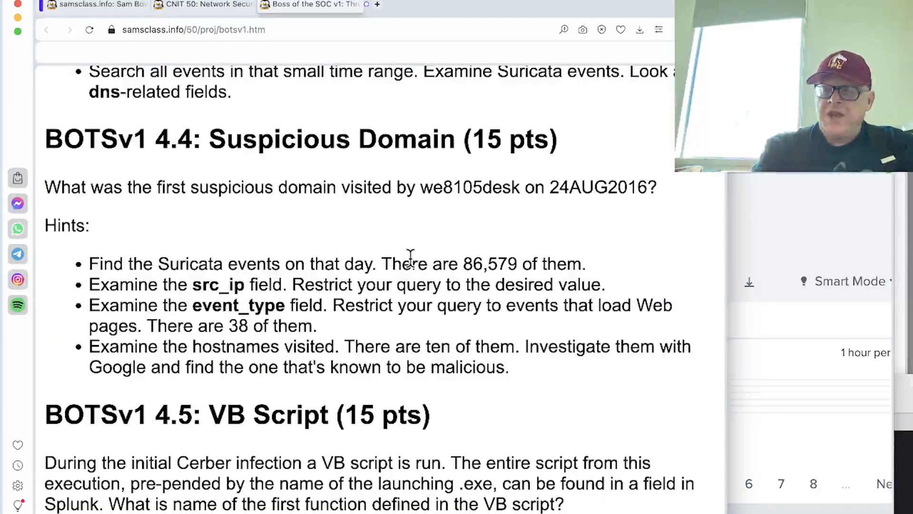
key("super+grave")
scroll(109, 342, "down", 5)
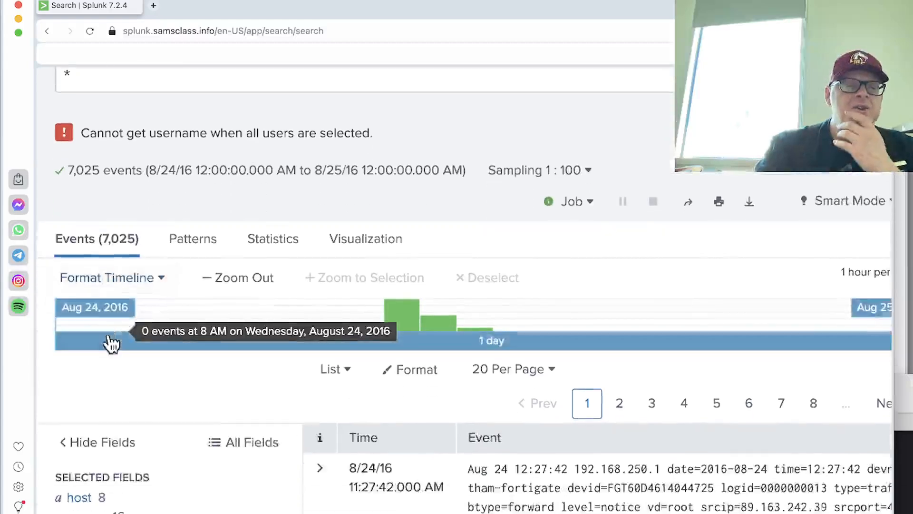
left_click(106, 408)
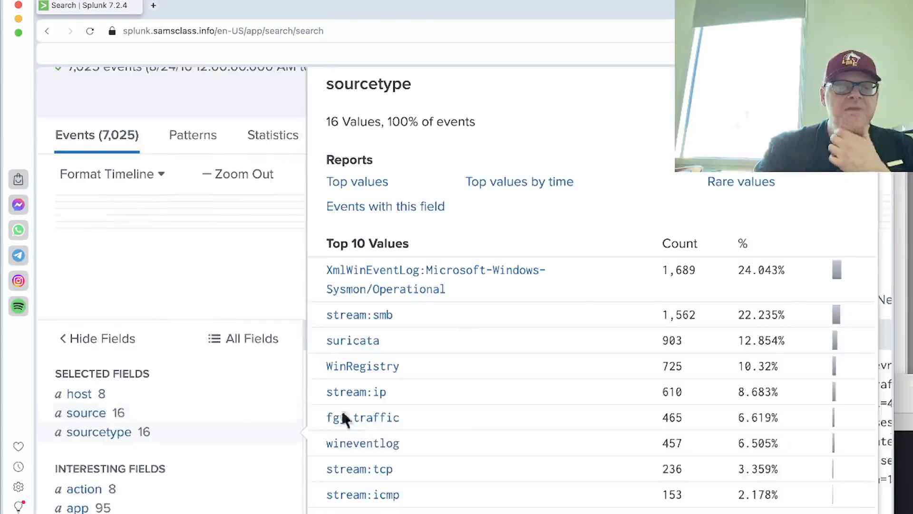
scroll(371, 421, "down", 3)
scroll(389, 422, "down", 3)
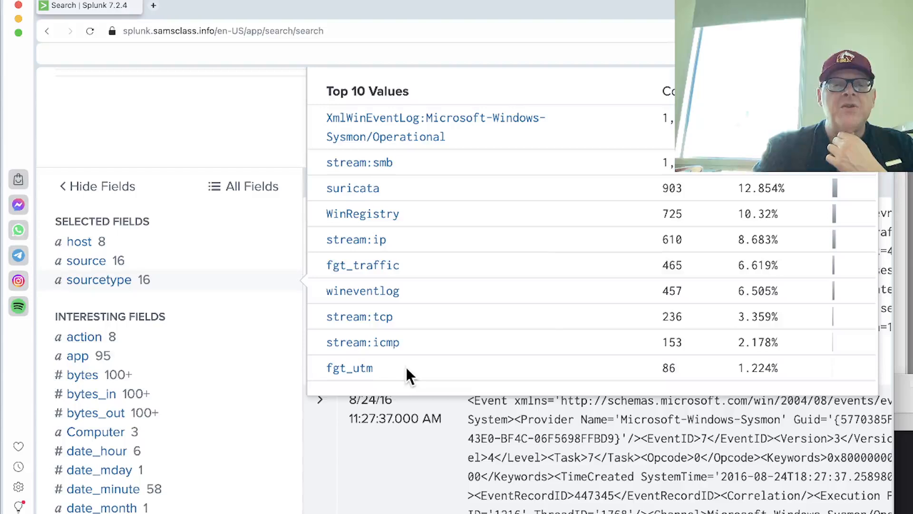
left_click(352, 189)
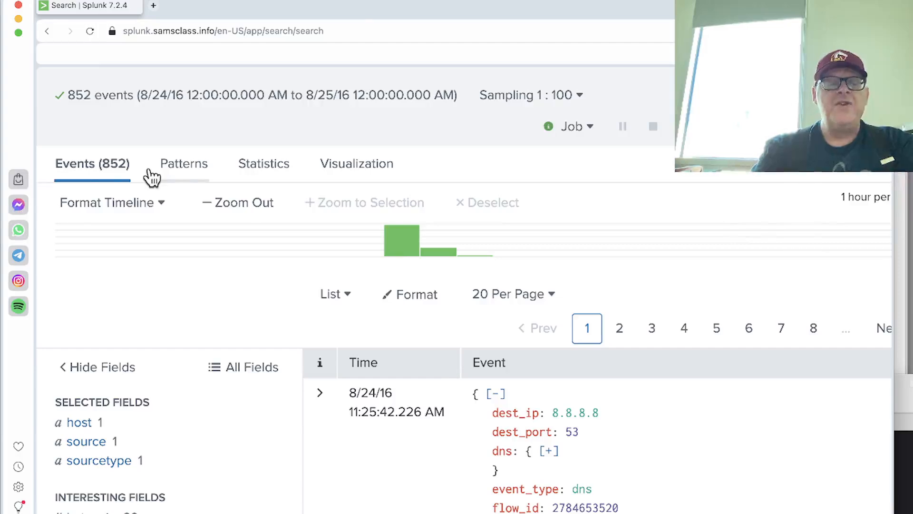
Turn off event sampling for the Suricata search and compare the event count with the hint
key("super+grave")
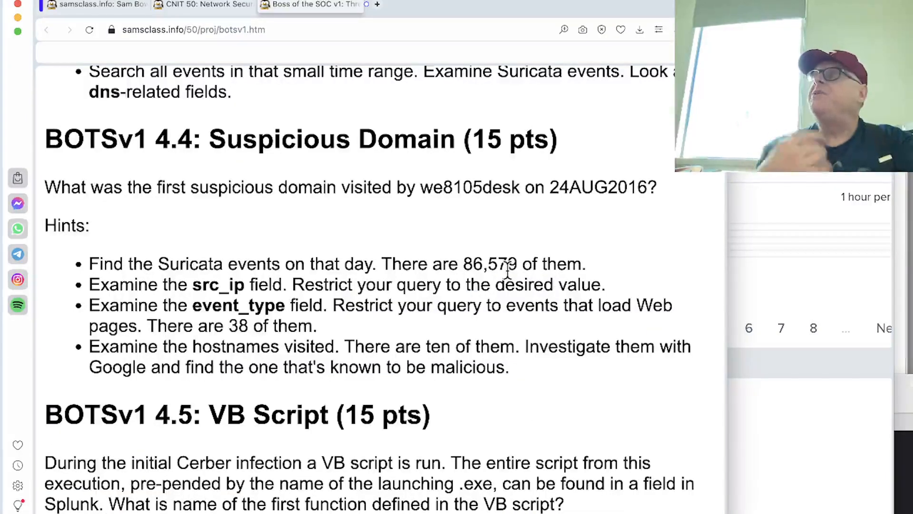
key("super+grave")
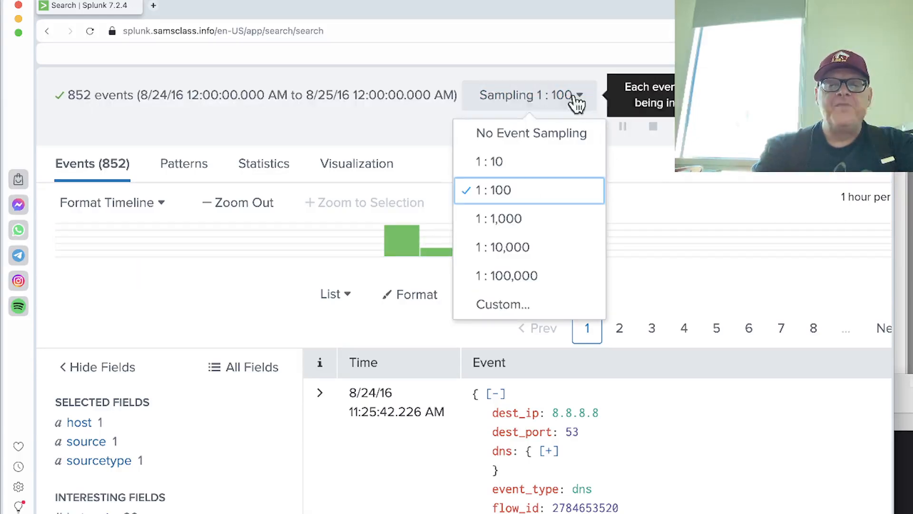
left_click(550, 134)
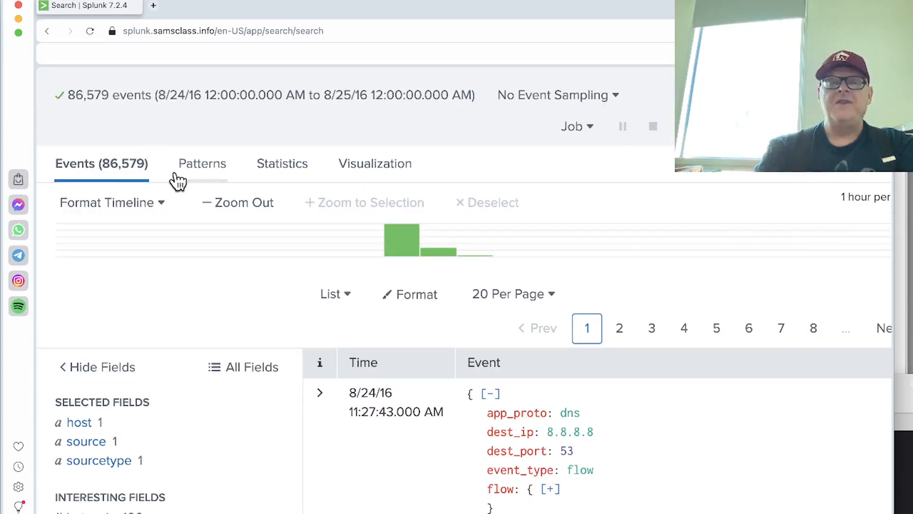
key("super+grave")
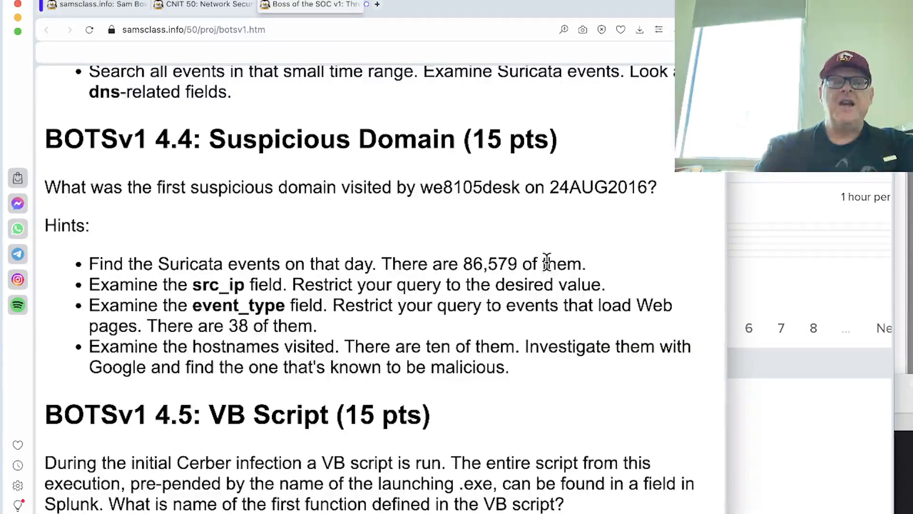
key("super+grave")
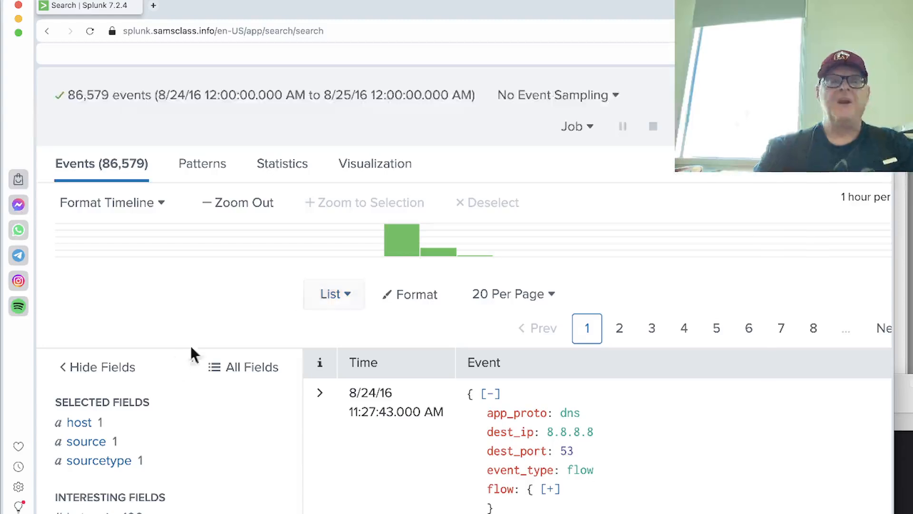
Restrict the Suricata events to src_ip 192.168.250.100, checking the noted address of we8105desk
scroll(173, 369, "down", 5)
scroll(174, 369, "down", 10)
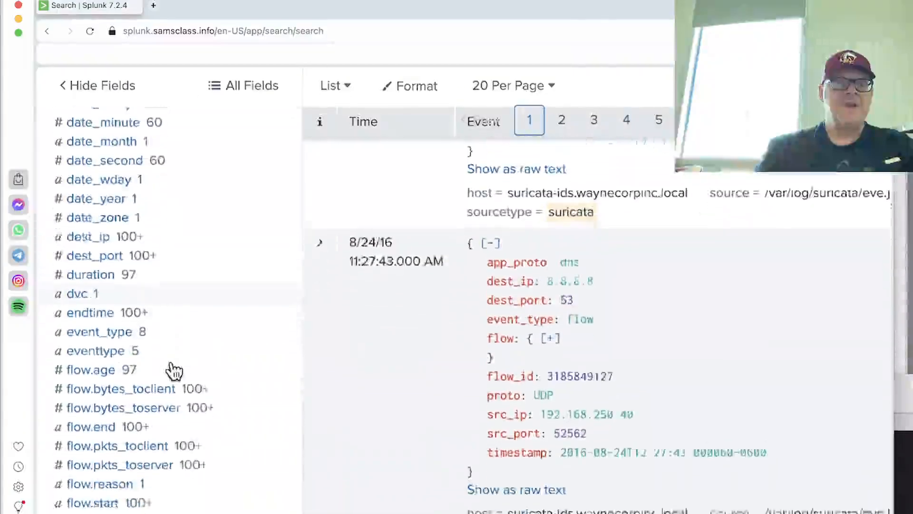
scroll(173, 369, "down", 6)
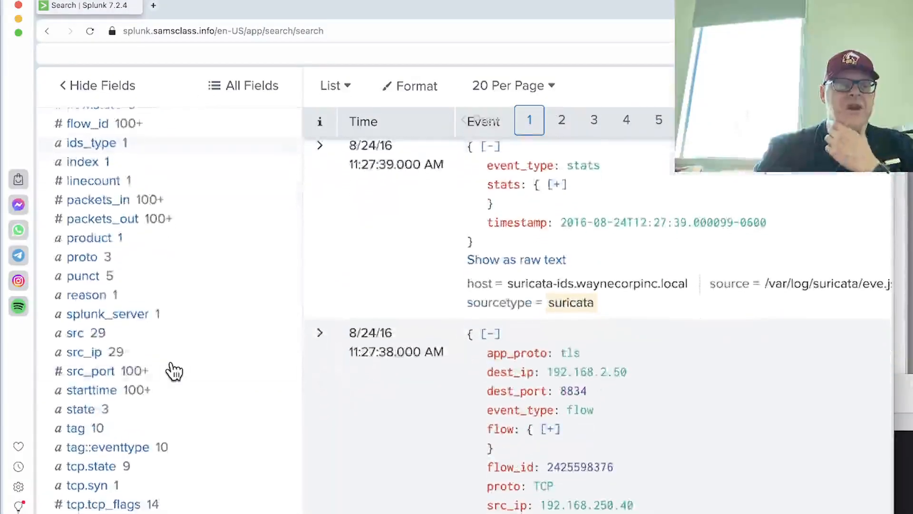
left_click(94, 341)
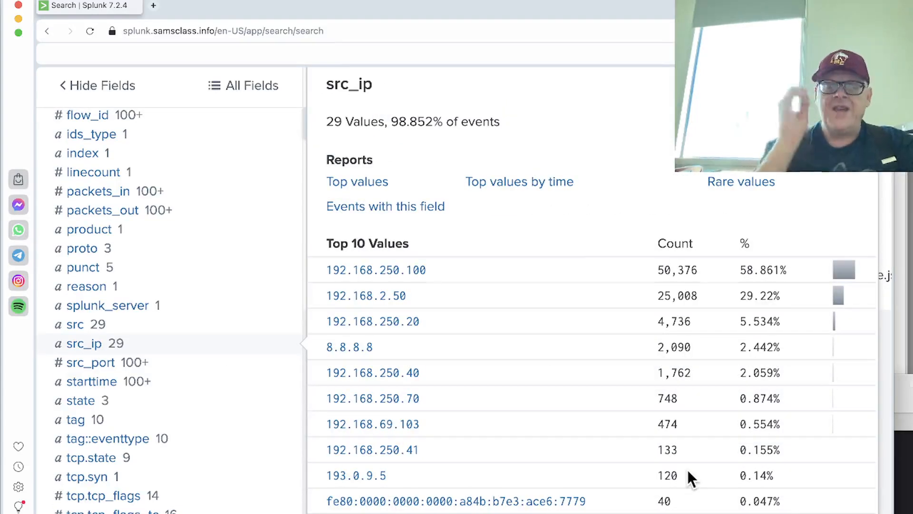
key("super+Tab")
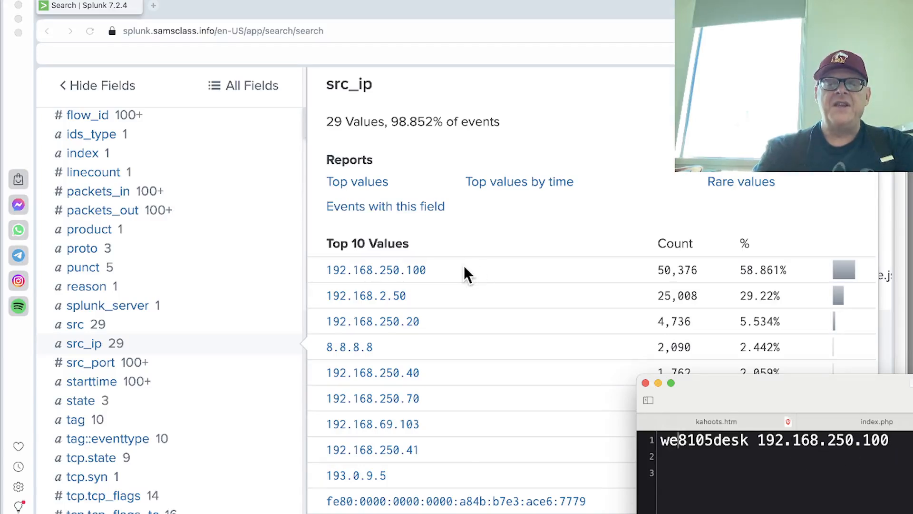
key("super+Tab")
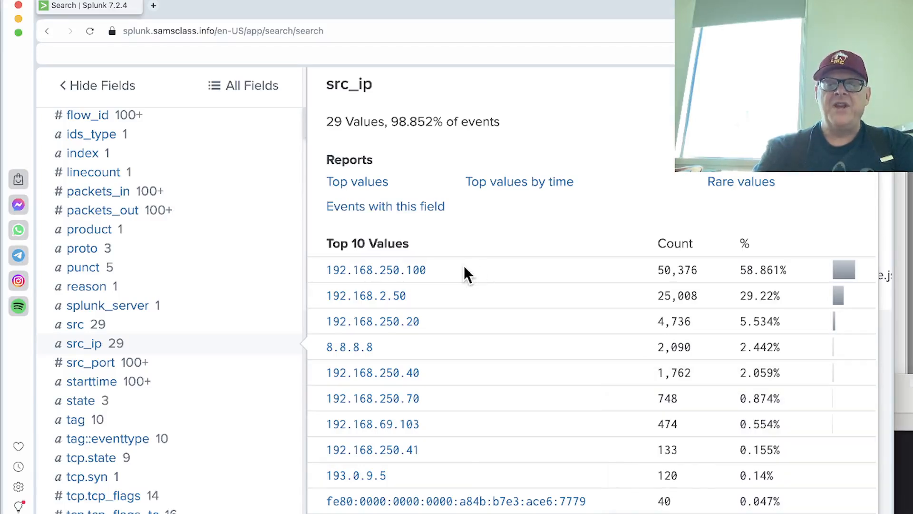
left_click(405, 272)
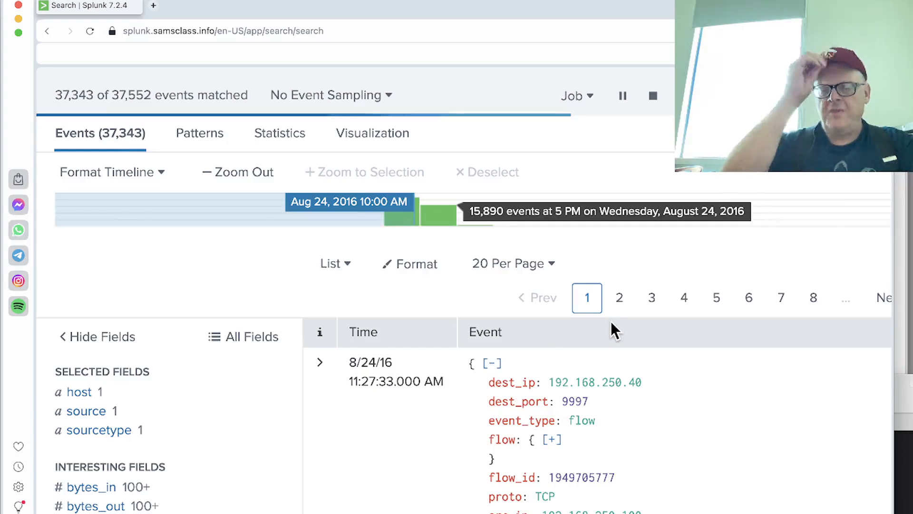
key("super+Tab")
key("super+Tab")
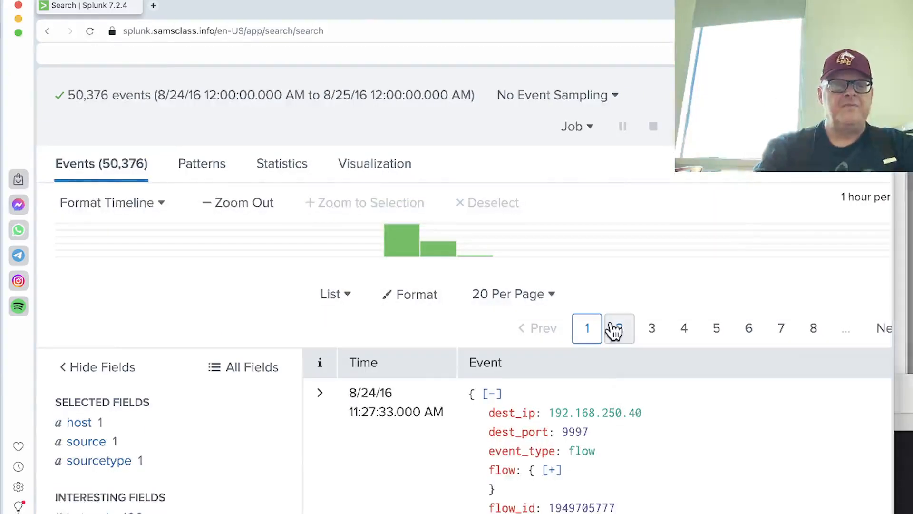
Check the event_type hint and restrict the events to event_type http
key("super+grave")
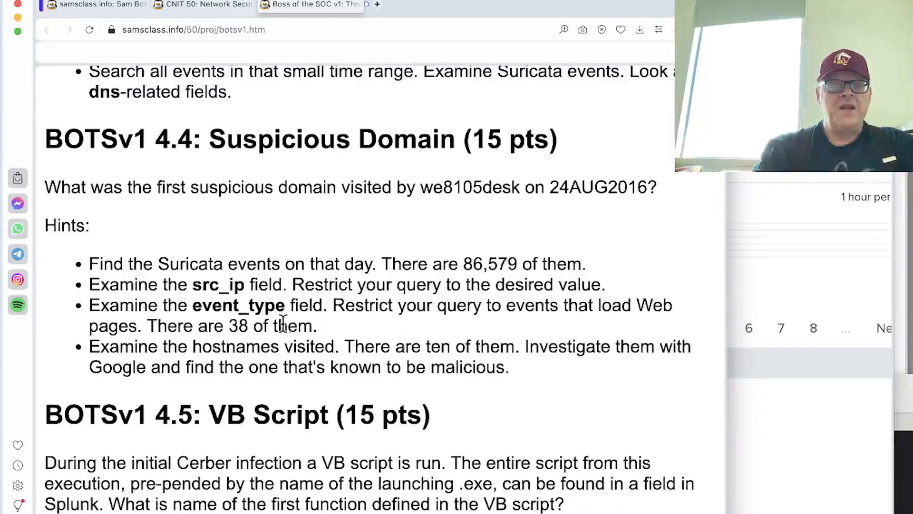
key("super+grave")
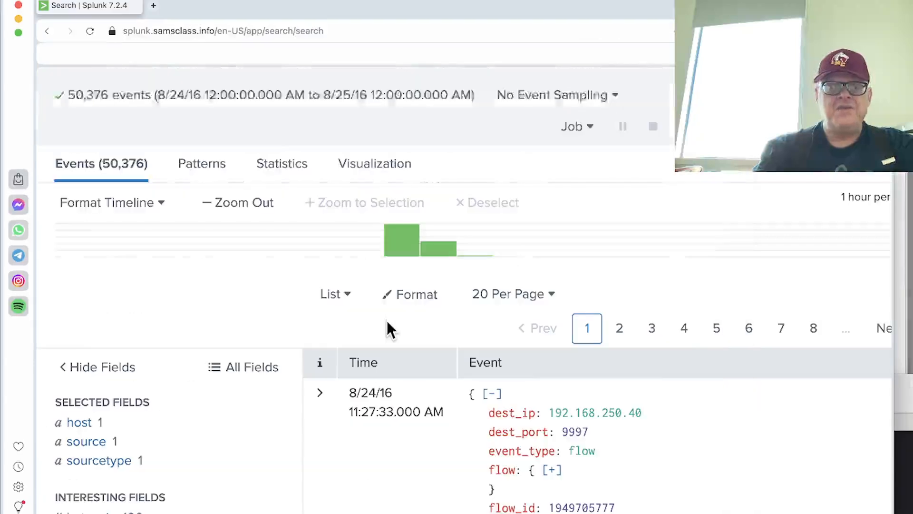
scroll(182, 352, "down", 3)
scroll(181, 364, "down", 10)
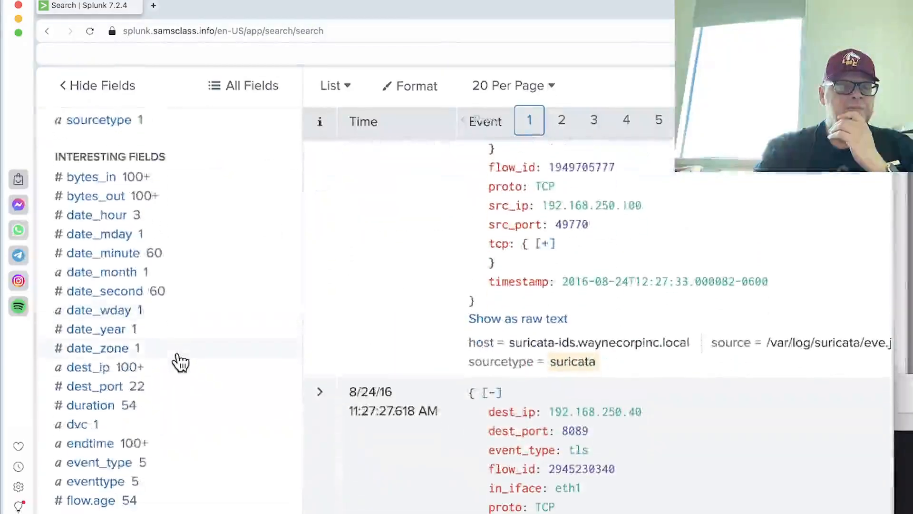
left_click(114, 402)
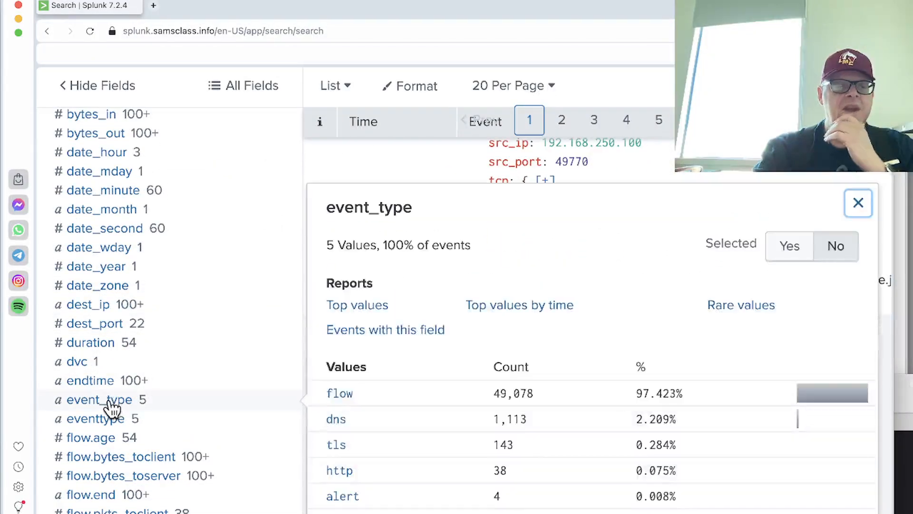
left_click(338, 471)
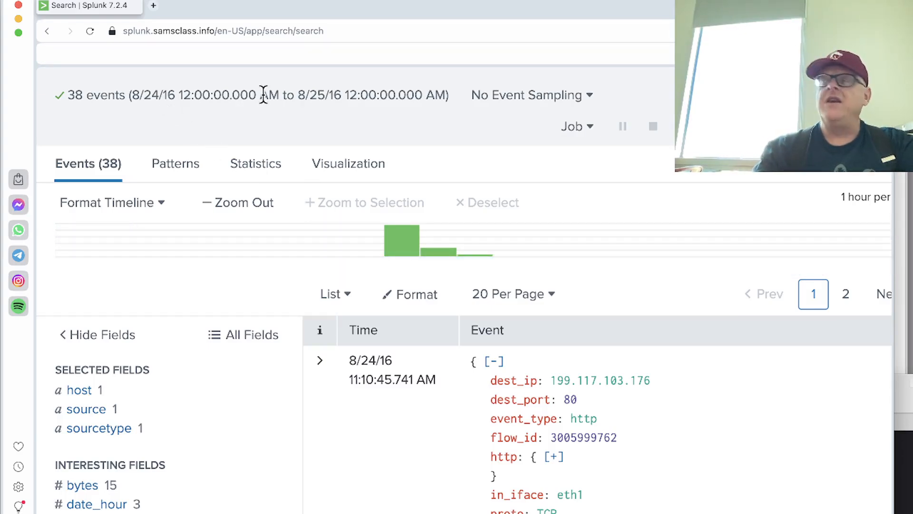
Check the hostnames hint and examine the http.hostname values of the remaining web events
key("super+grave")
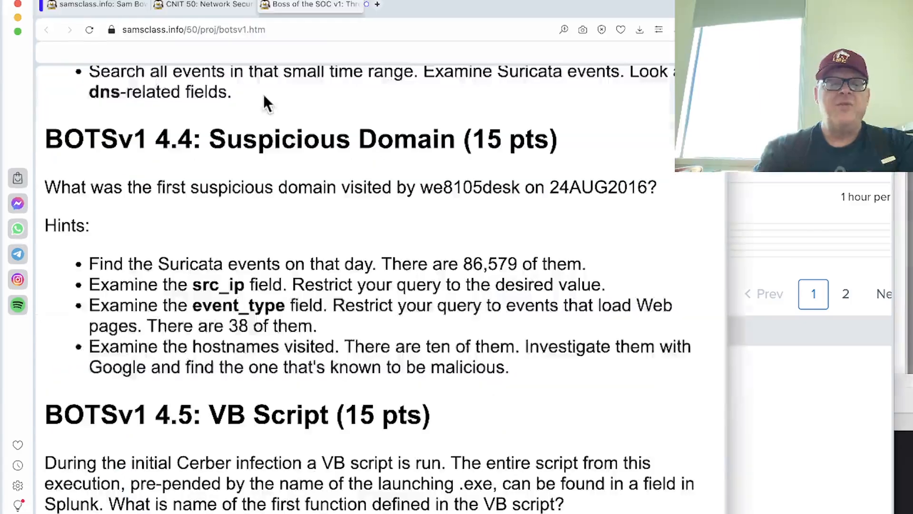
scroll(228, 200, "down", 2)
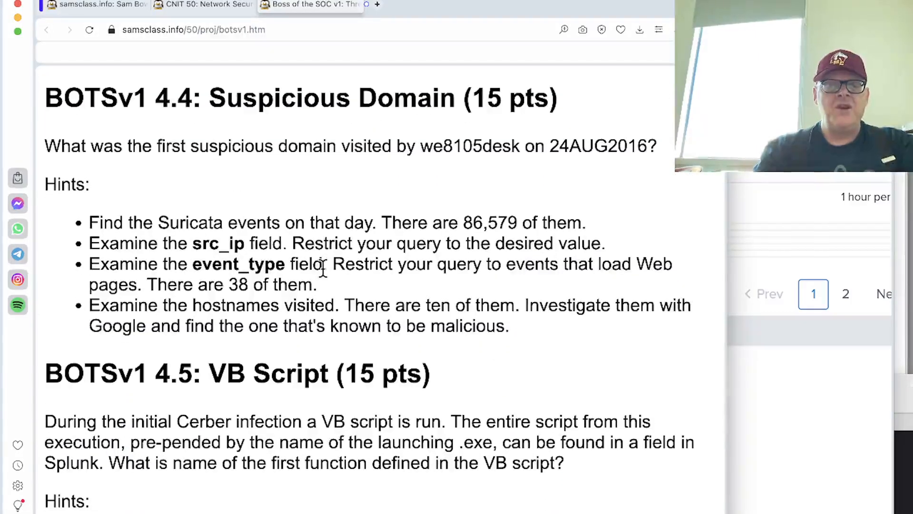
key("super+grave")
scroll(322, 273, "down", 8)
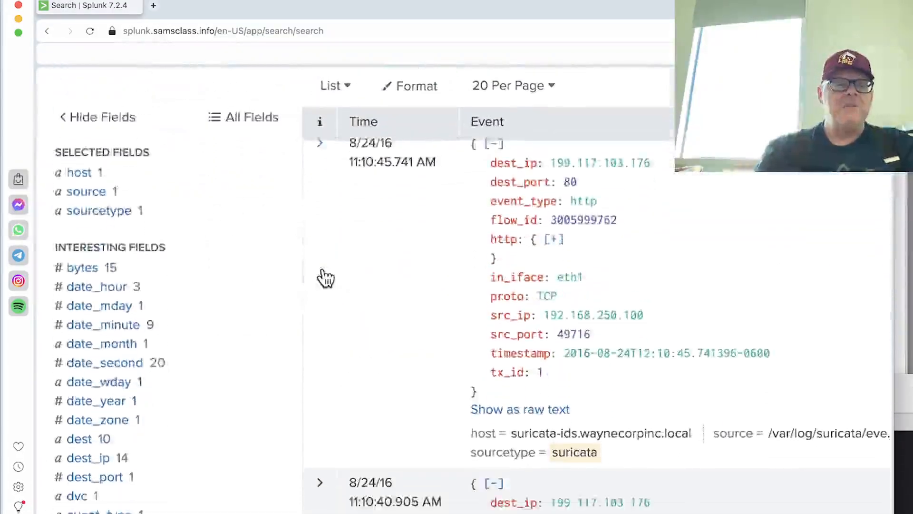
scroll(326, 279, "down", 2)
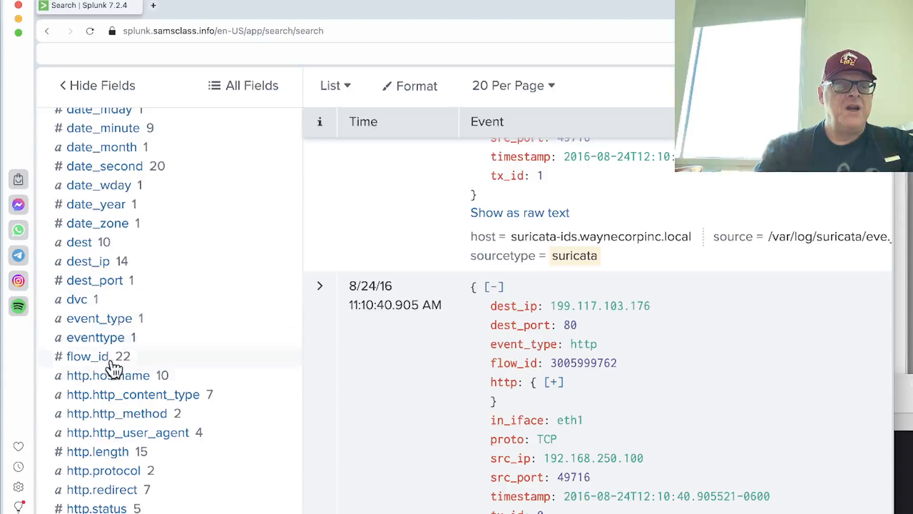
left_click(99, 378)
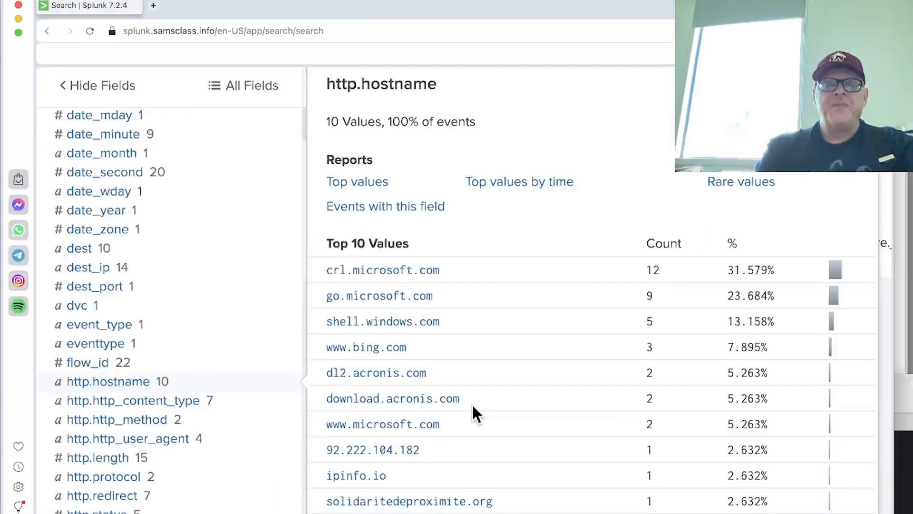
Read the BOTSv1 4.5 VB Script challenge and its hints on the challenge page
key("super+grave")
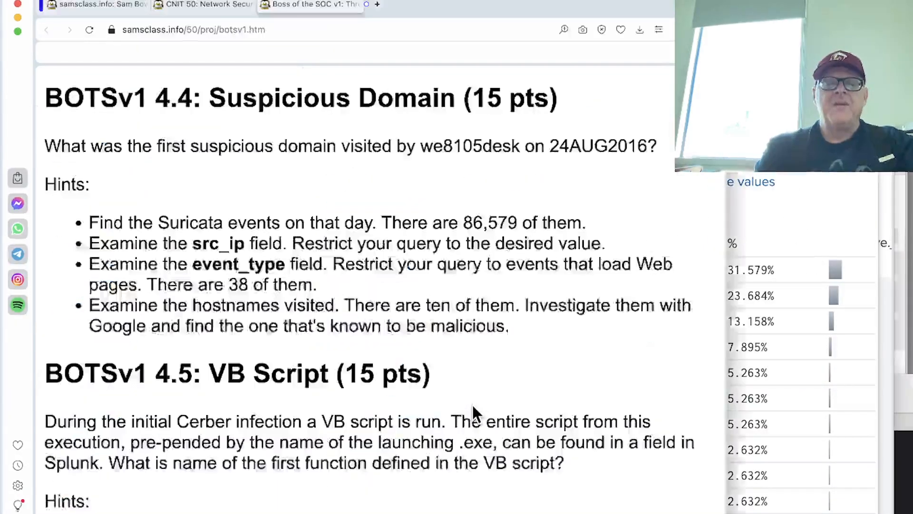
scroll(290, 369, "down", 5)
scroll(289, 374, "down", 3)
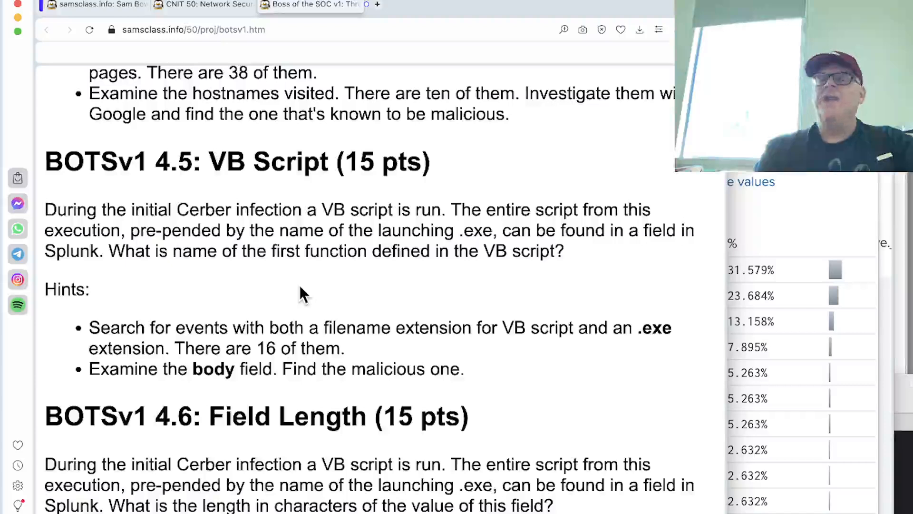
scroll(300, 286, "down", 1)
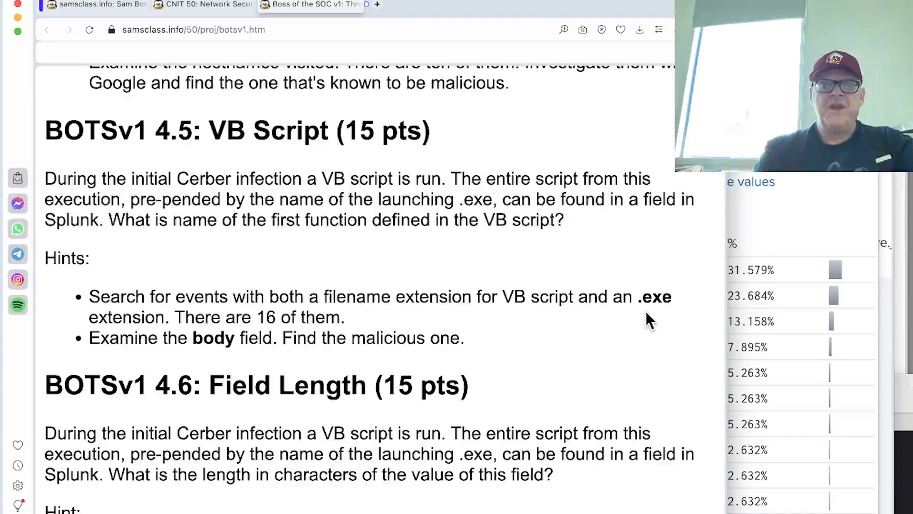
key("super+Tab")
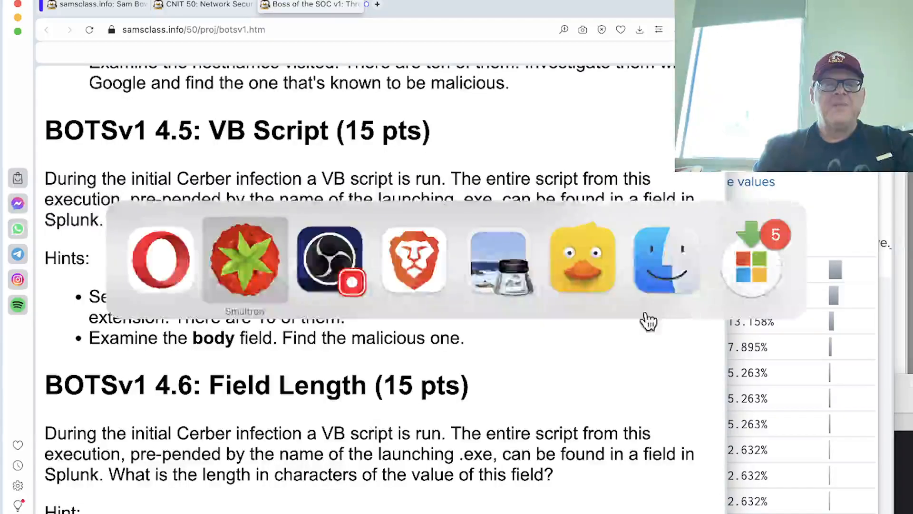
Return to the Splunk search and replace the web event query with a search for .vbs .exe
key("super+Tab")
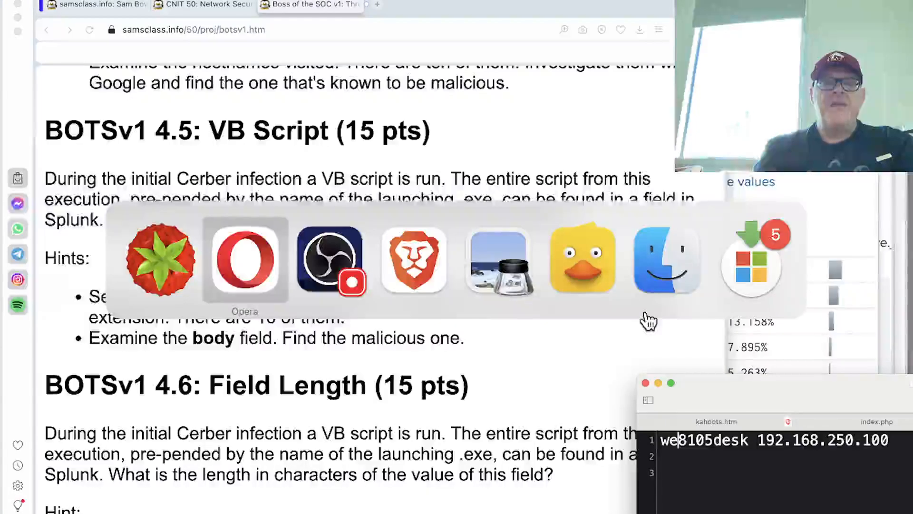
key("super+grave")
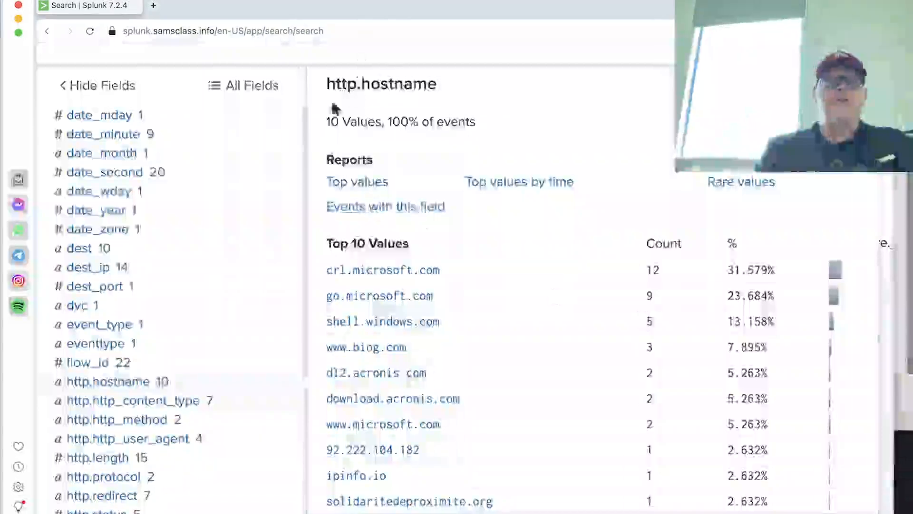
key("Escape")
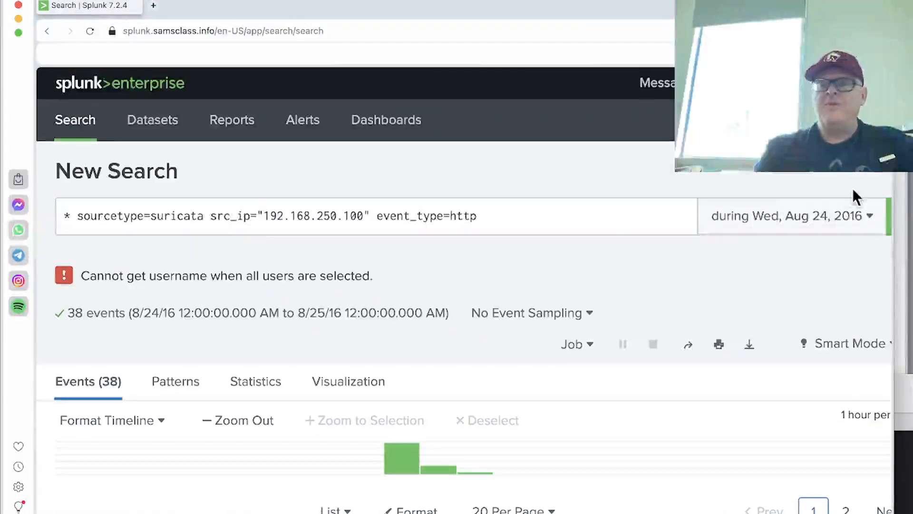
left_click(552, 217)
key("super+a")
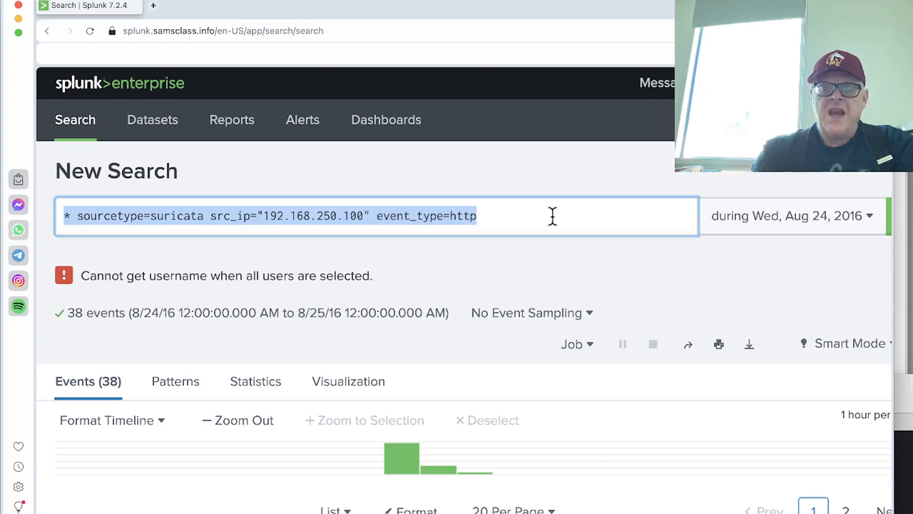
type(".vbs")
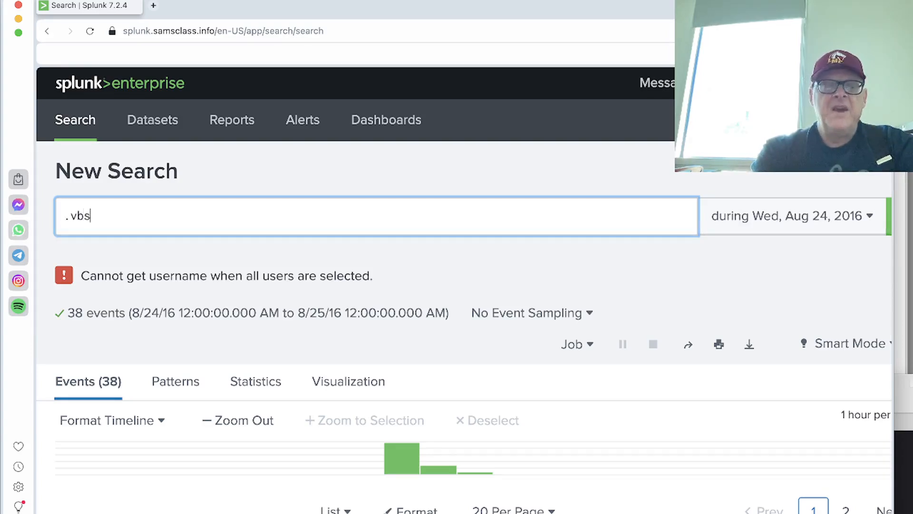
type(" .exe")
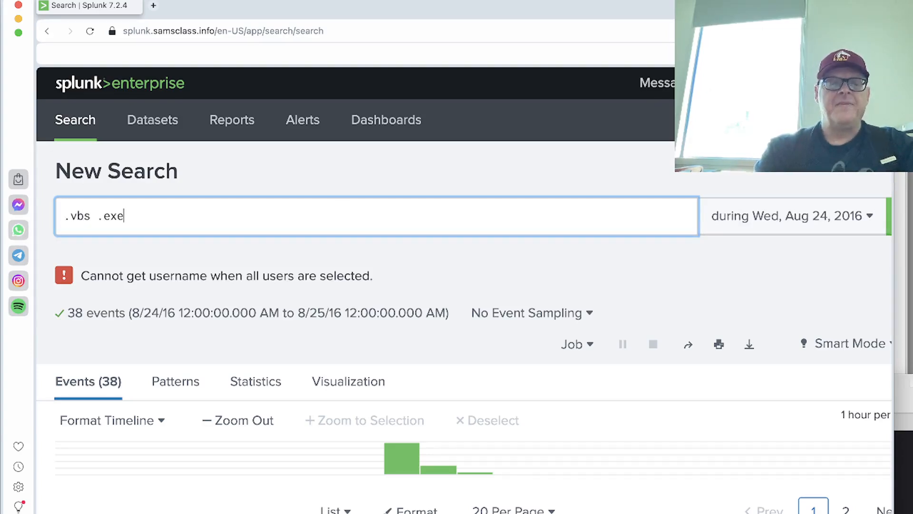
key("Return")
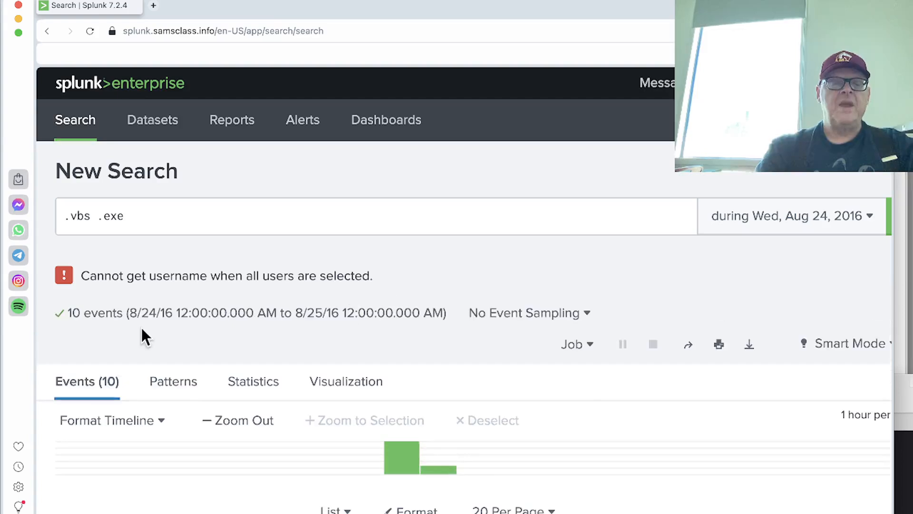
Check the VB Script hints and examine the body field values of the matching events for the malicious script's first function
scroll(127, 321, "down", 2)
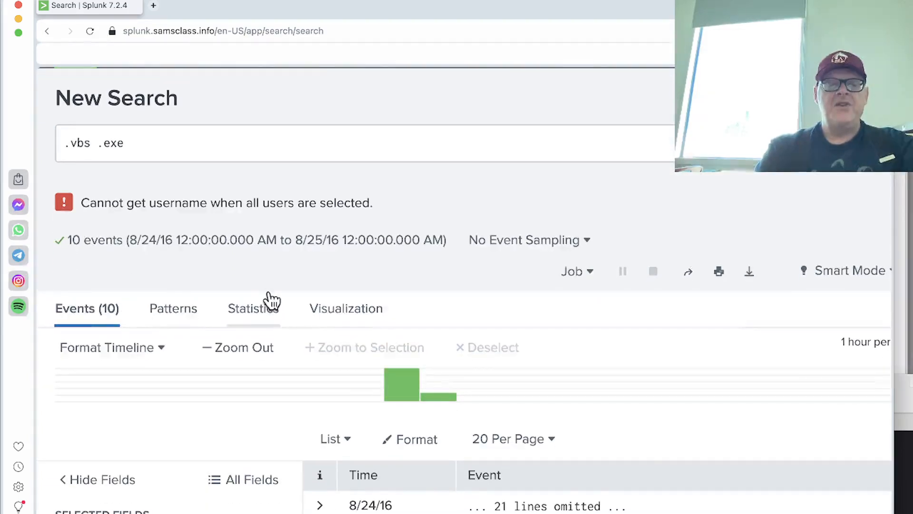
key("super+Tab")
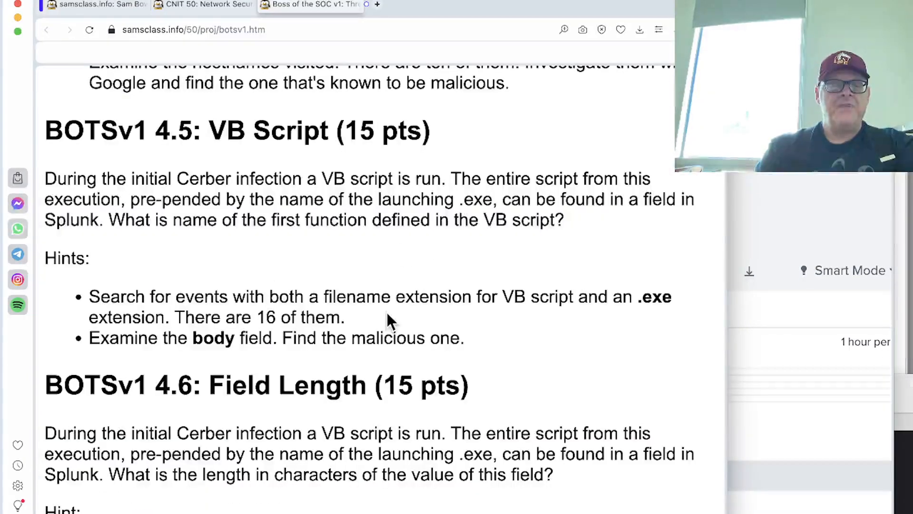
key("super+Tab")
scroll(198, 379, "down", 8)
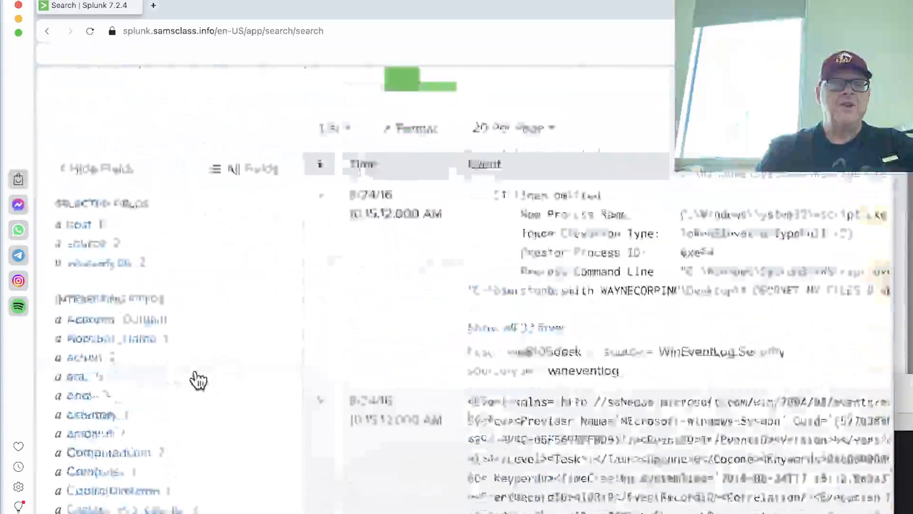
scroll(198, 379, "down", 2)
left_click(81, 274)
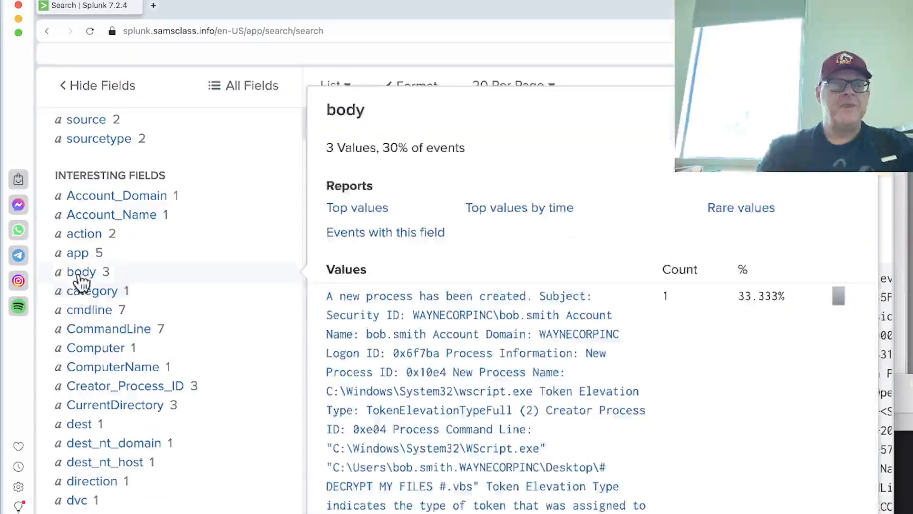
scroll(477, 385, "down", 3)
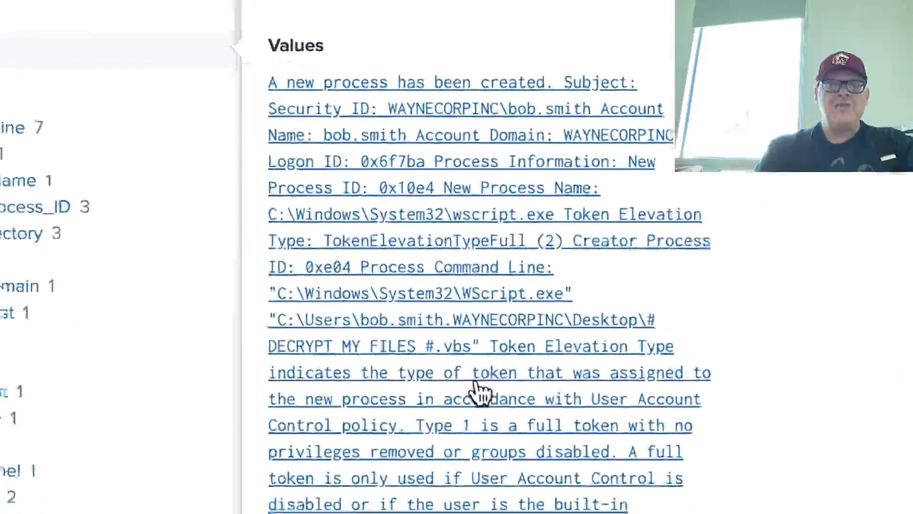
scroll(595, 299, "down", 10)
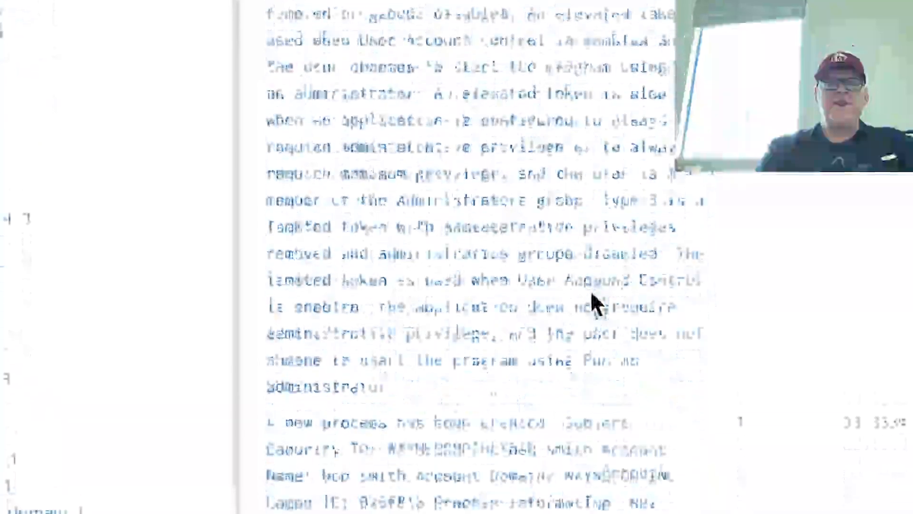
scroll(595, 302, "down", 8)
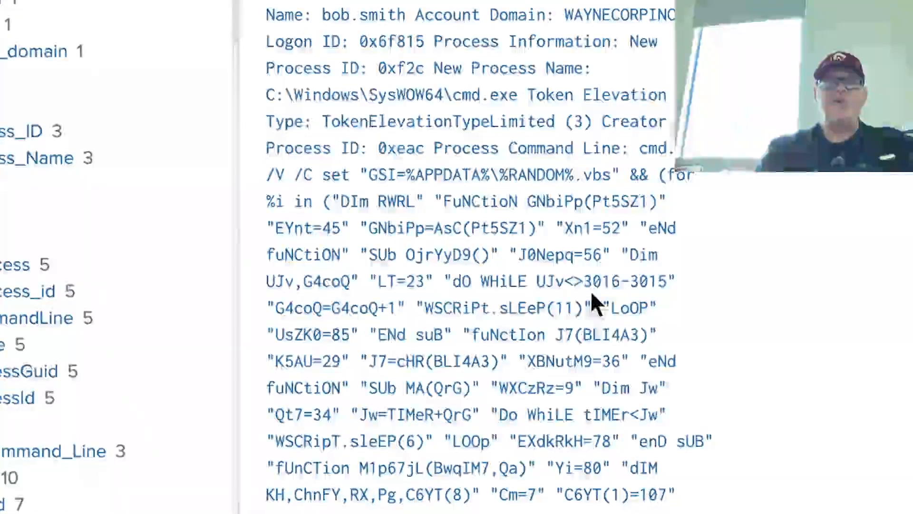
scroll(473, 259, "up", 3)
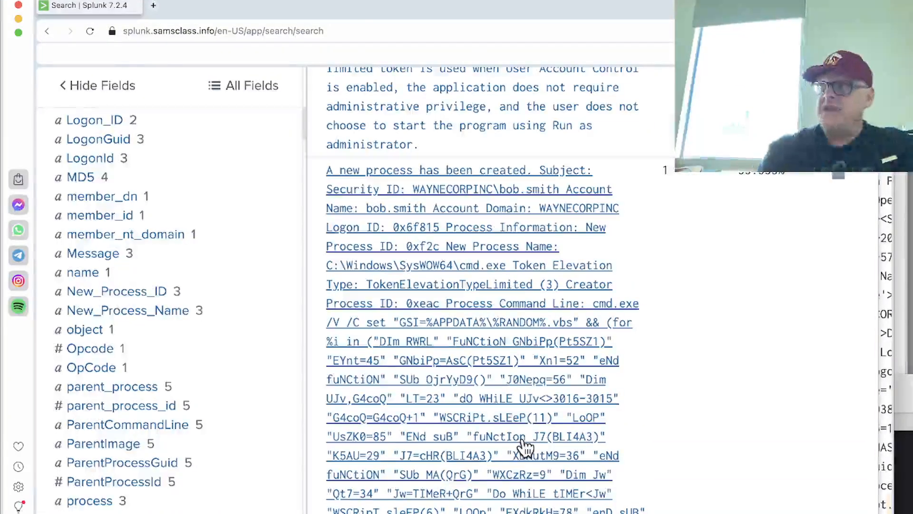
Reread the VB Script question, and read the 4.6 Field Length and 4.7 USB key challenges with their hints
key("super+grave")
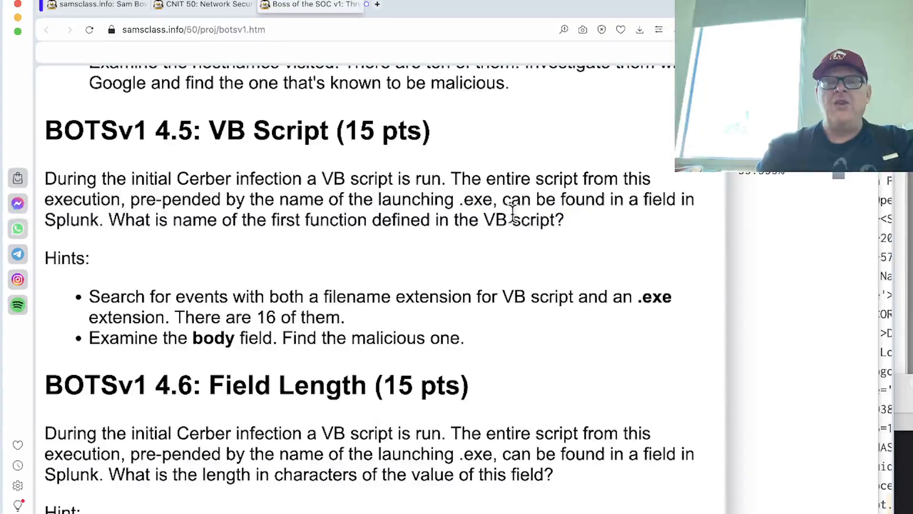
scroll(393, 258, "down", 5)
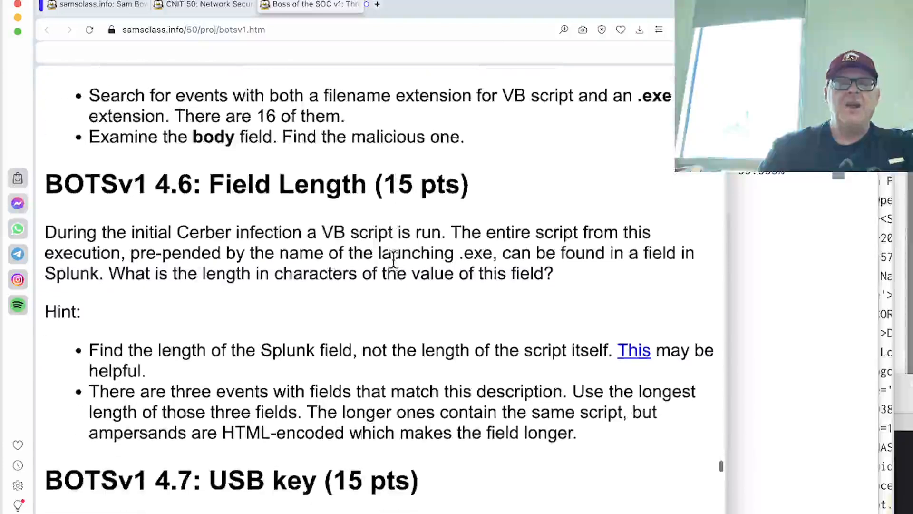
scroll(391, 307, "up", 5)
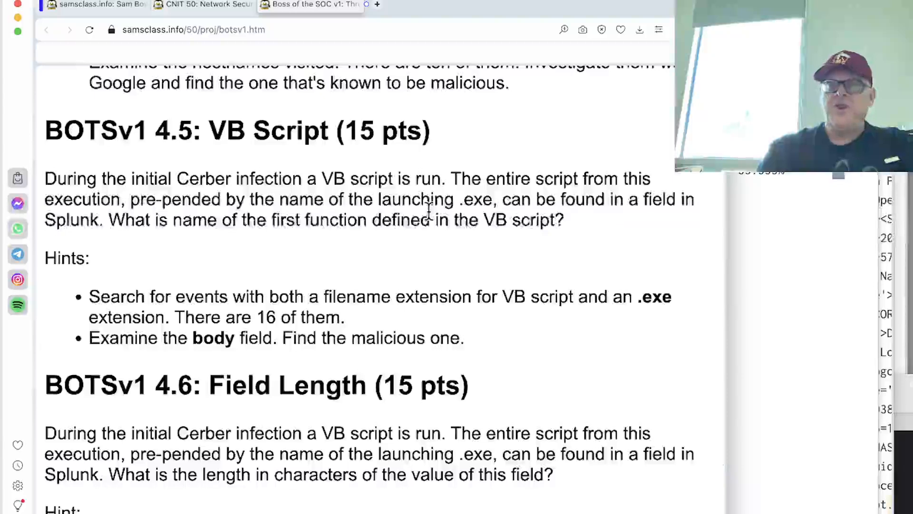
scroll(374, 228, "down", 3)
scroll(373, 331, "down", 1)
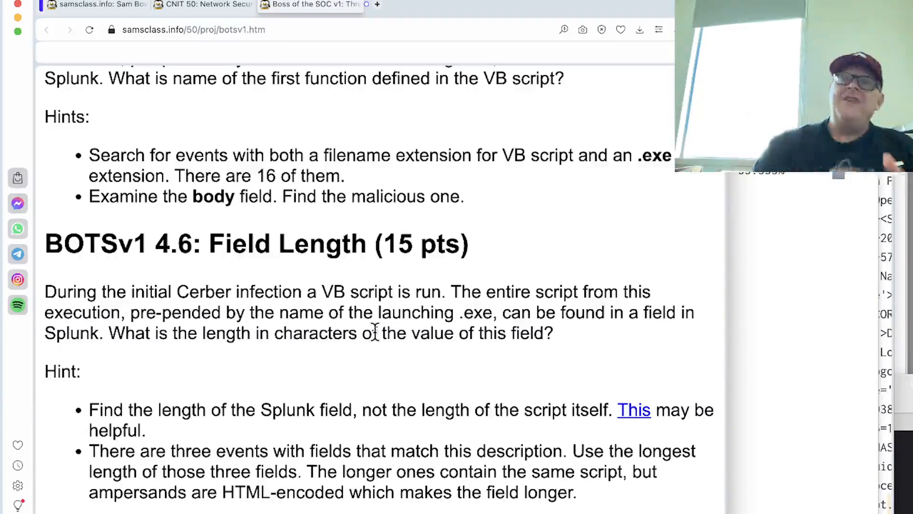
scroll(376, 333, "down", 7)
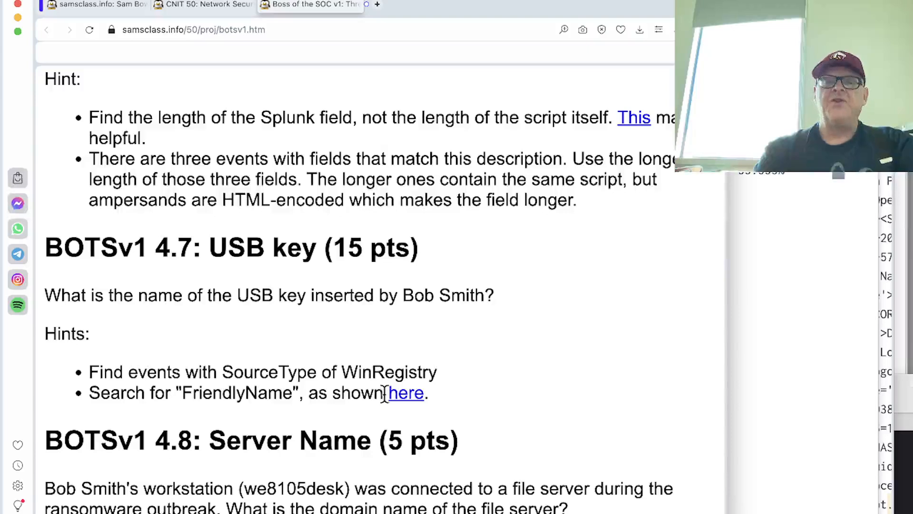
Go back to the .vbs .exe search and recheck the WinRegistry and FriendlyName hints of the USB key challenge
key("super+Tab")
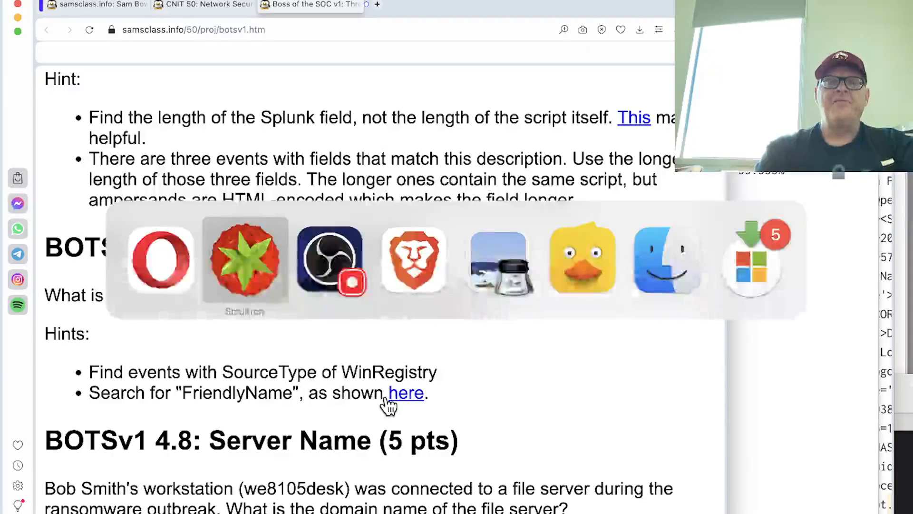
key("super+Tab")
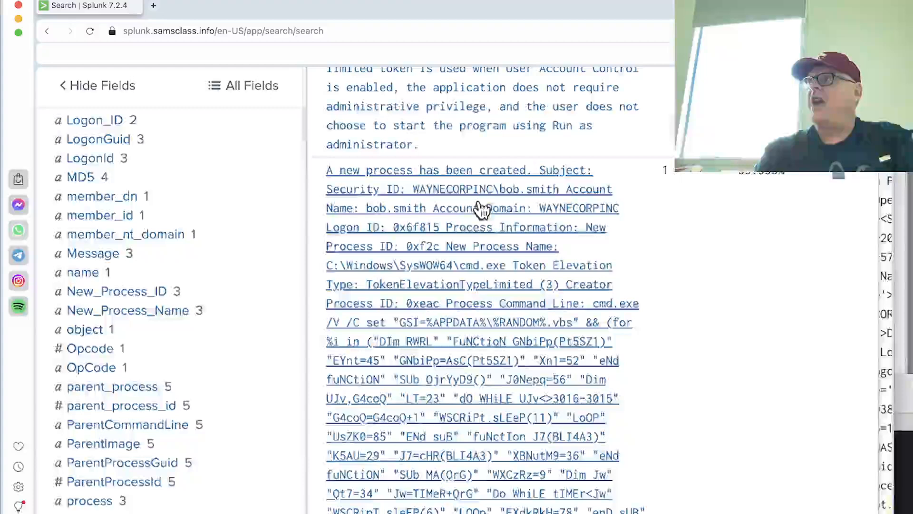
scroll(479, 207, "up", 3)
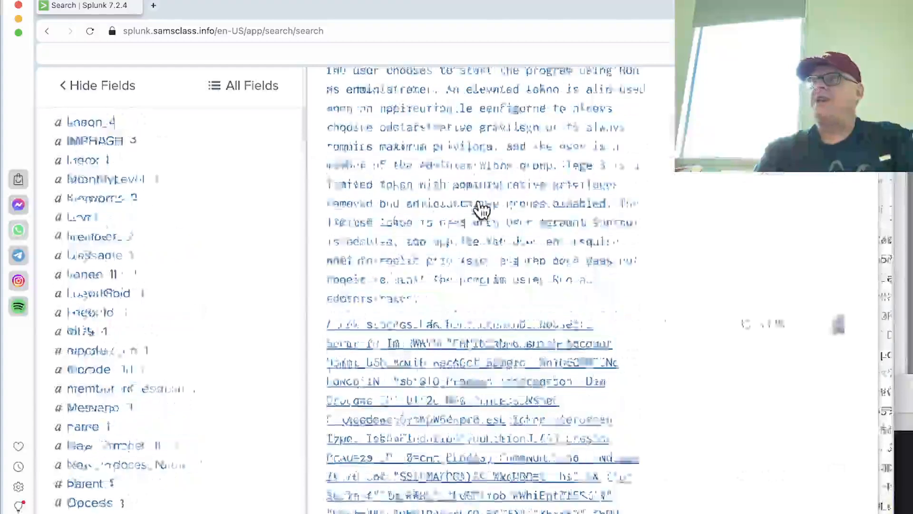
scroll(478, 207, "up", 10)
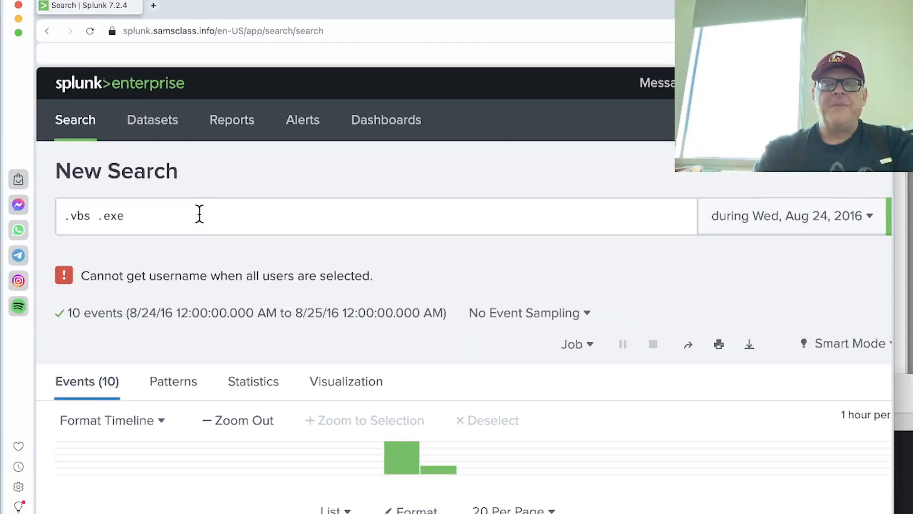
key("super+grave")
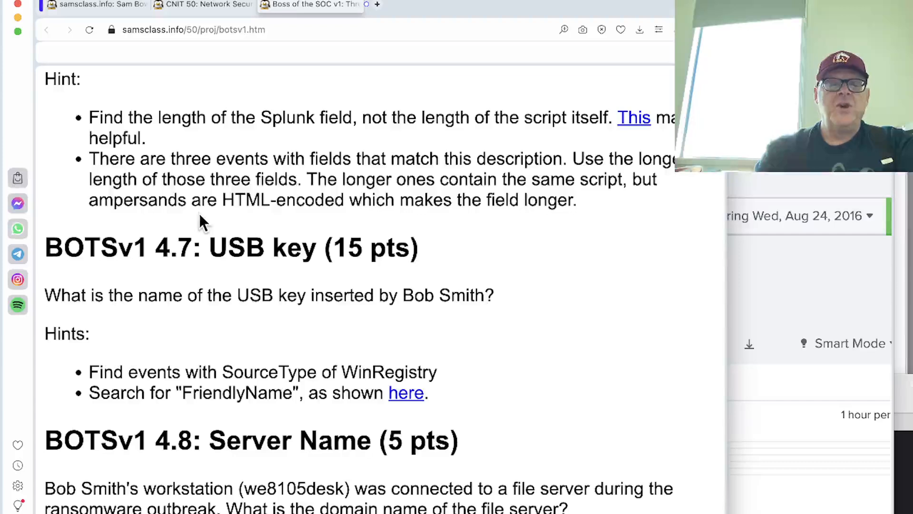
key("super+grave")
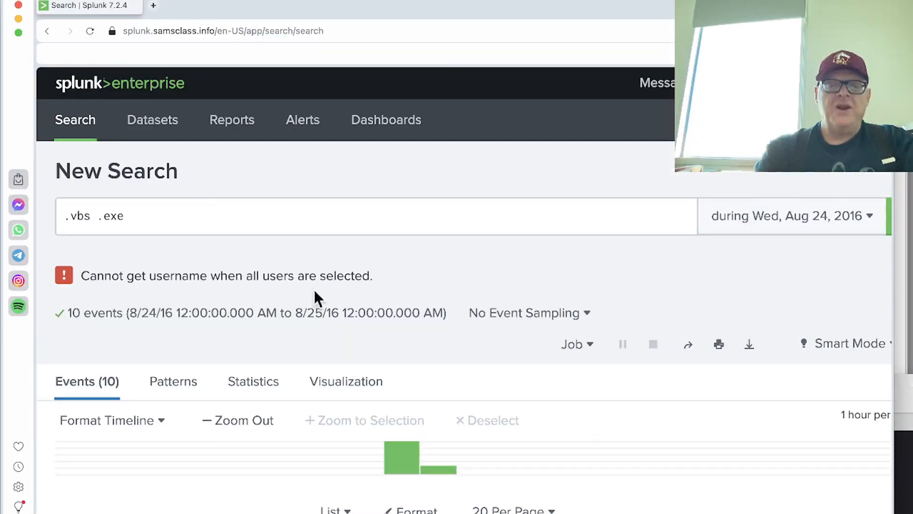
Set the event sampling to 1 : 100 and search for all events with *
left_click(511, 315)
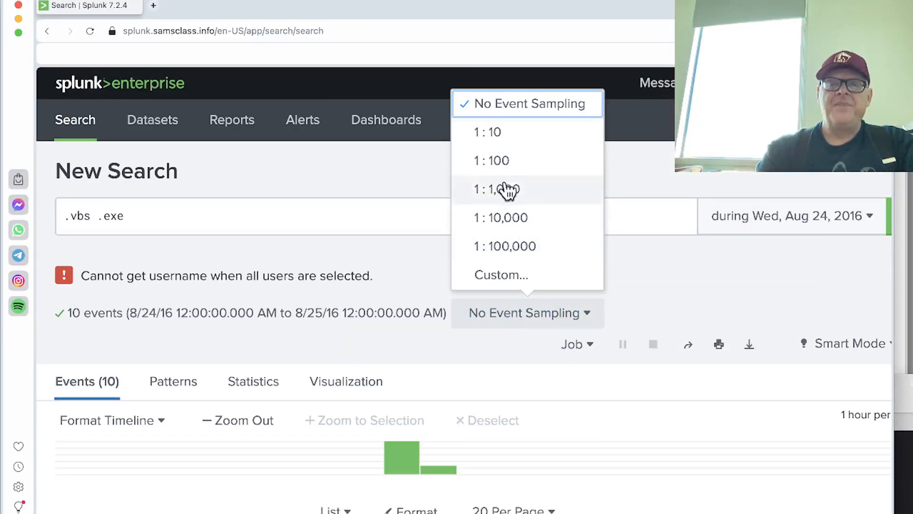
left_click(505, 162)
left_click(201, 218)
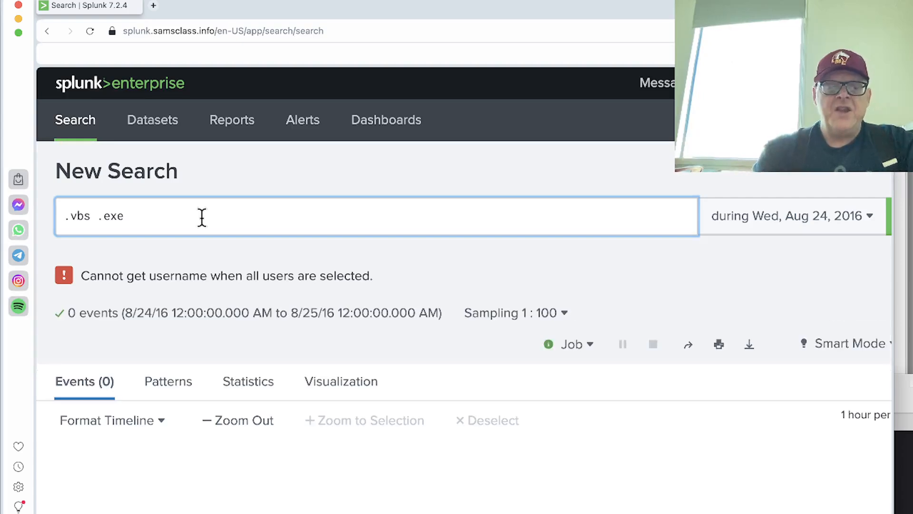
key("super+a")
type("*")
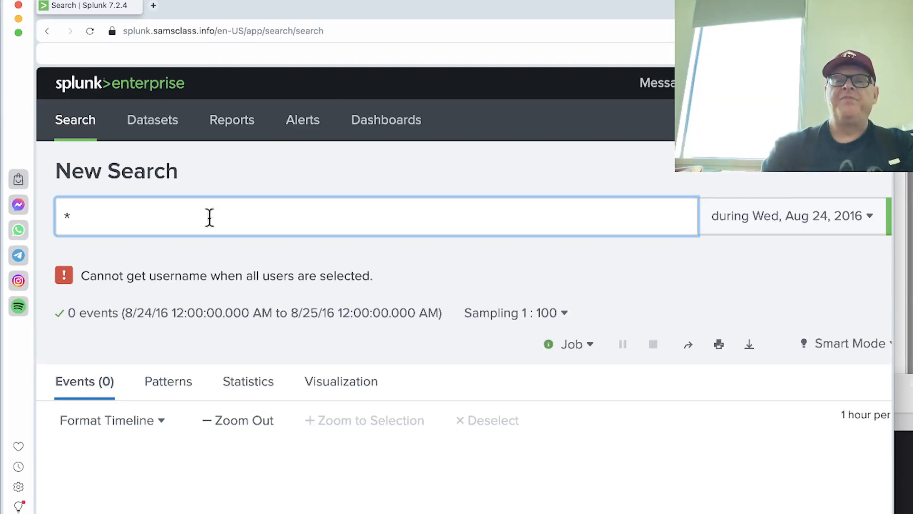
scroll(818, 257, "right", 3)
left_click(849, 220)
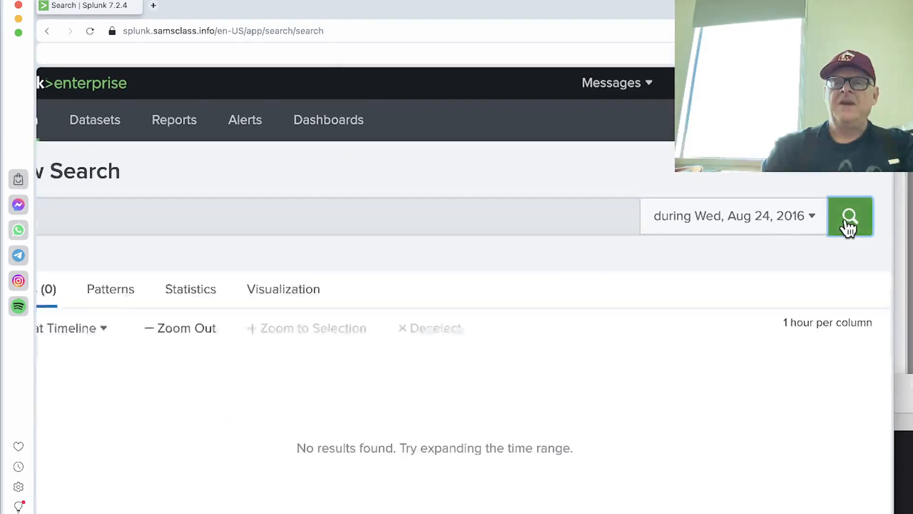
scroll(461, 260, "left", 3)
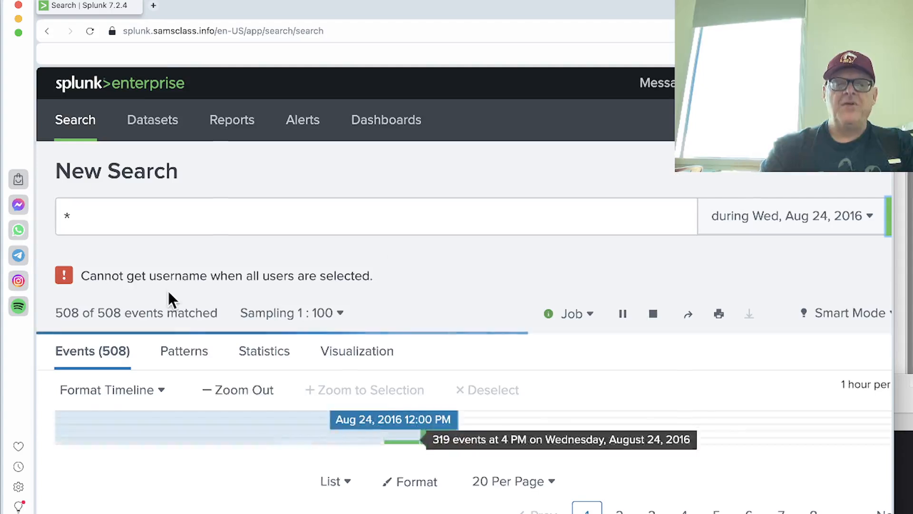
Examine the sourcetype values of the sampled events and restrict the search to WinRegistry
scroll(169, 299, "down", 7)
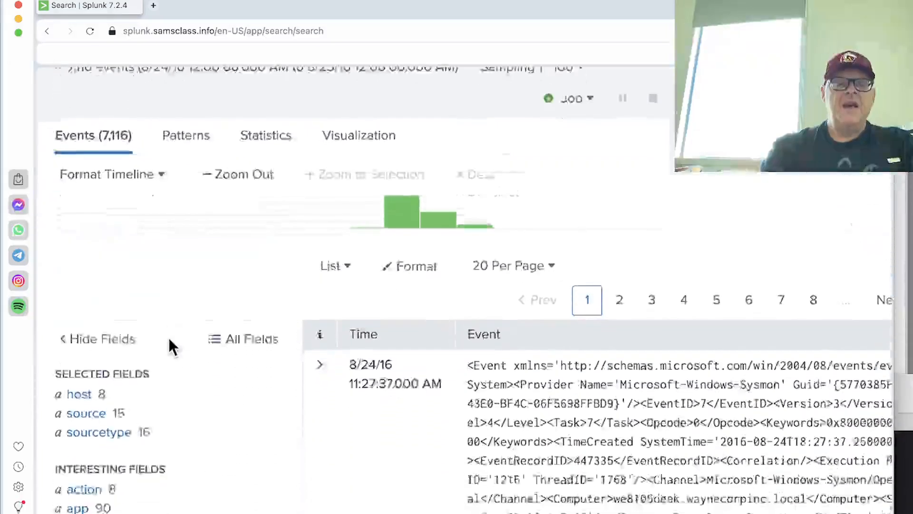
left_click(113, 328)
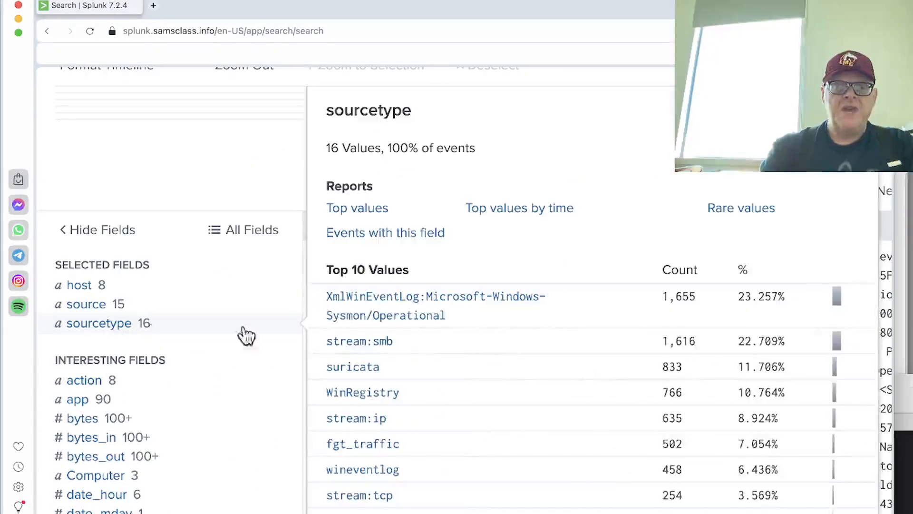
scroll(423, 378, "down", 1)
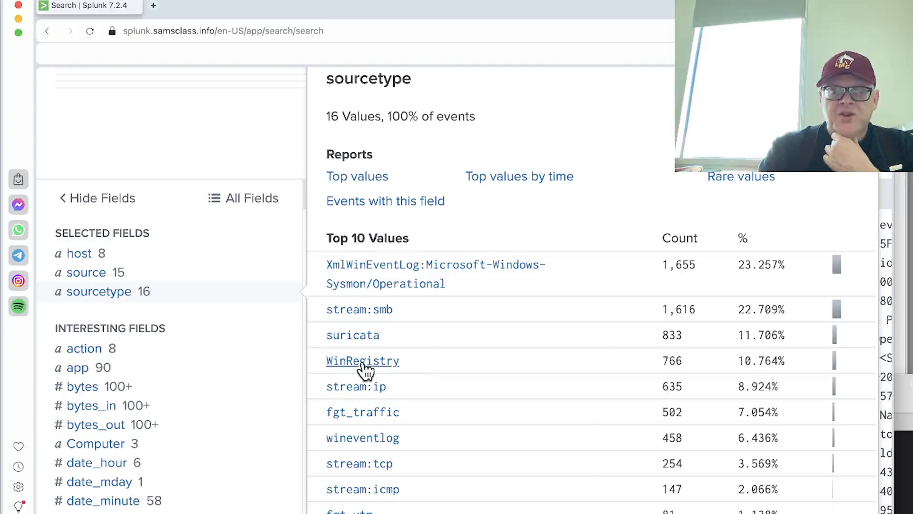
key("Escape")
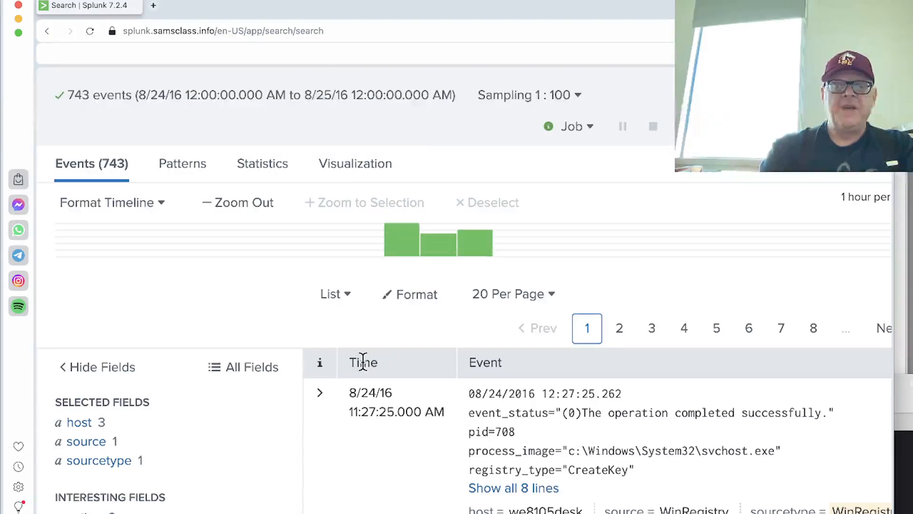
Recheck the USB key challenge's hints and add FriendlyName to the WinRegistry search
key("super+grave")
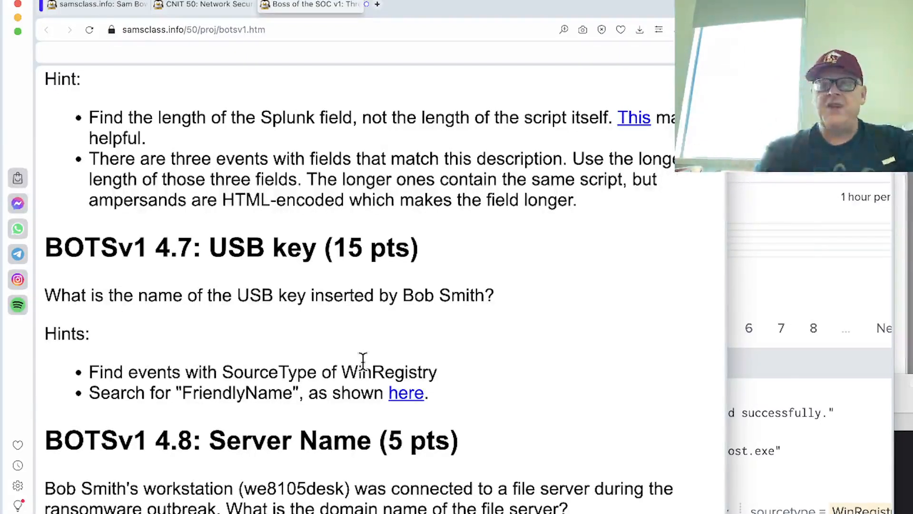
key("super+grave")
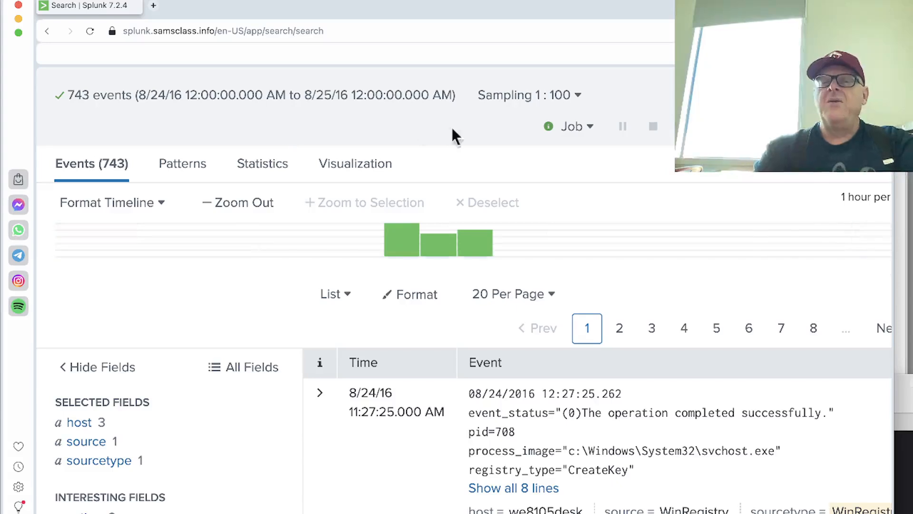
scroll(307, 119, "up", 5)
left_click(252, 208)
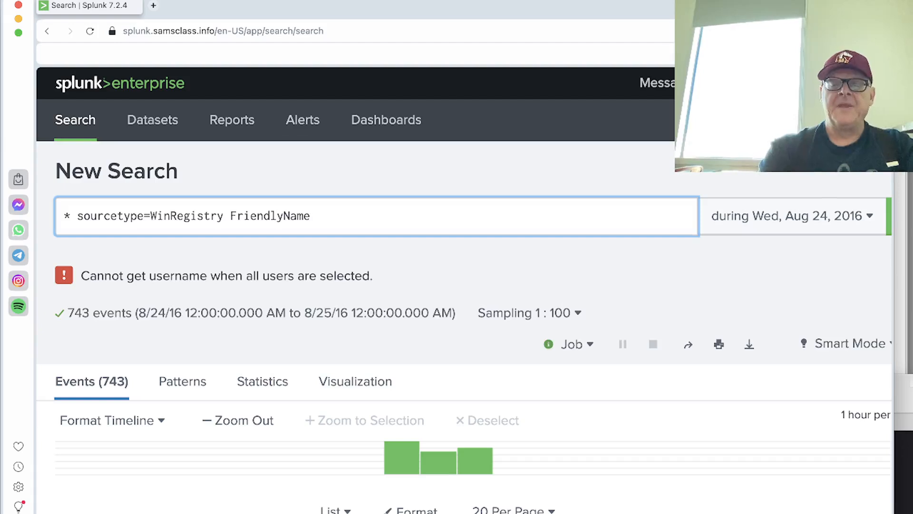
key("Return")
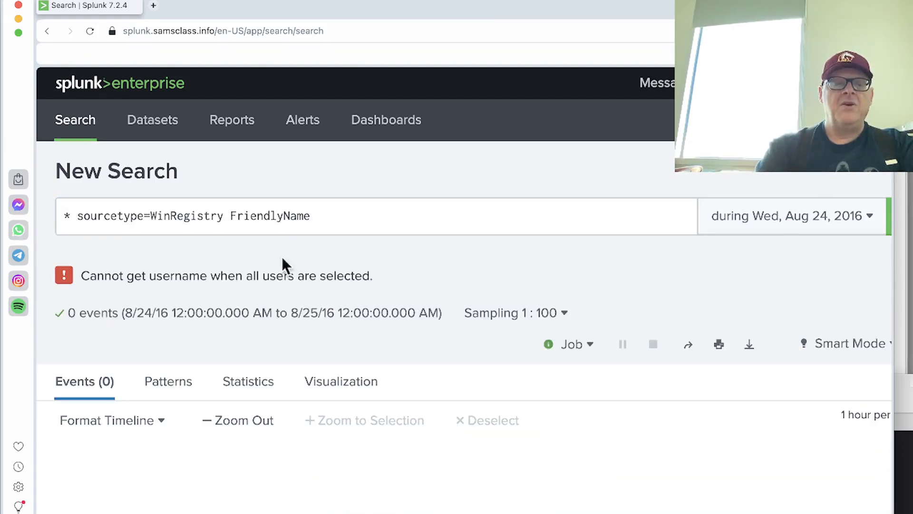
Rerun the FriendlyName search without event sampling and show all lines of the WUDFHost.exe event
left_click(542, 323)
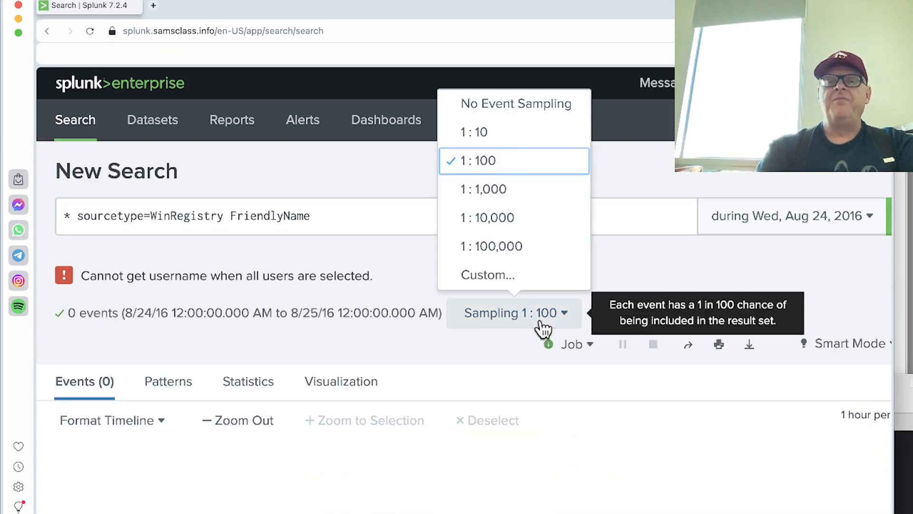
left_click(515, 109)
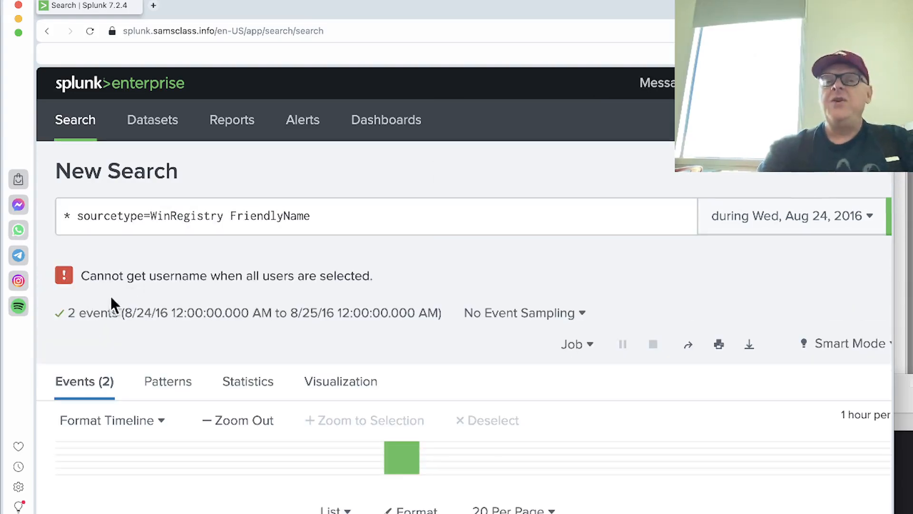
scroll(188, 350, "down", 2)
scroll(189, 349, "down", 10)
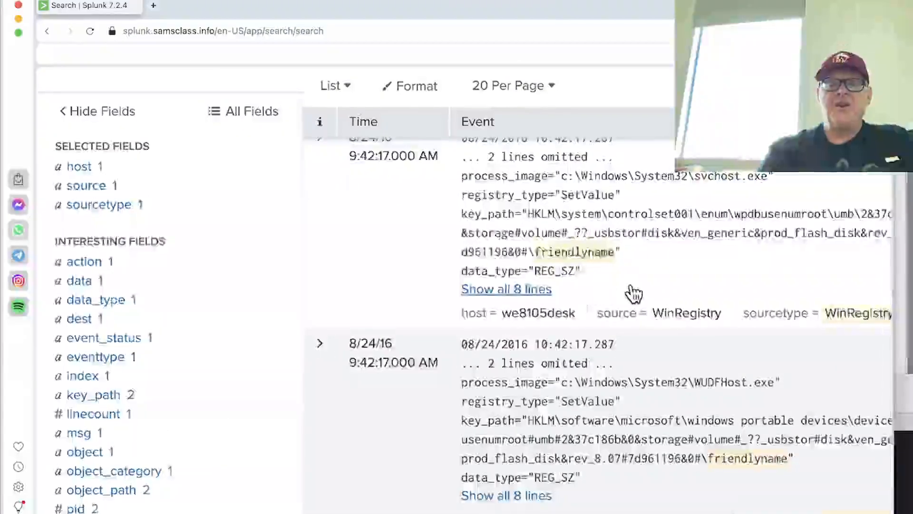
scroll(632, 293, "right", 3)
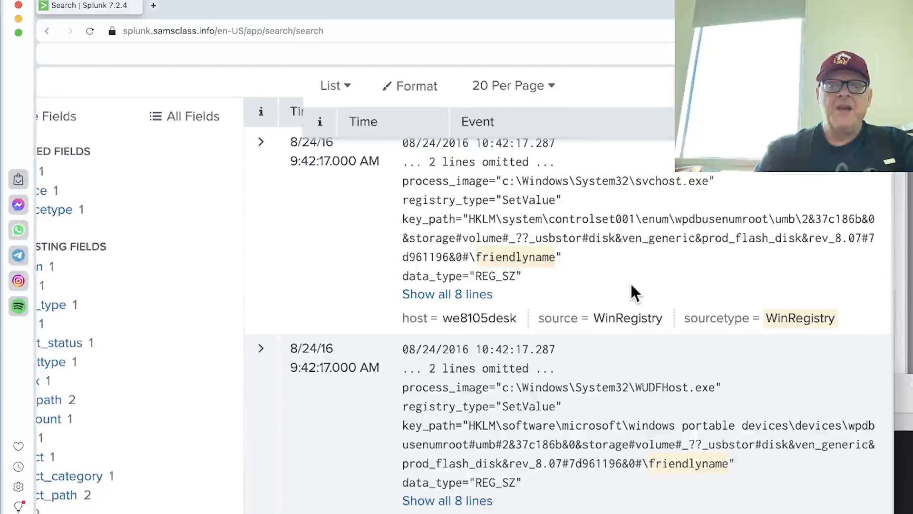
scroll(530, 345, "down", 4)
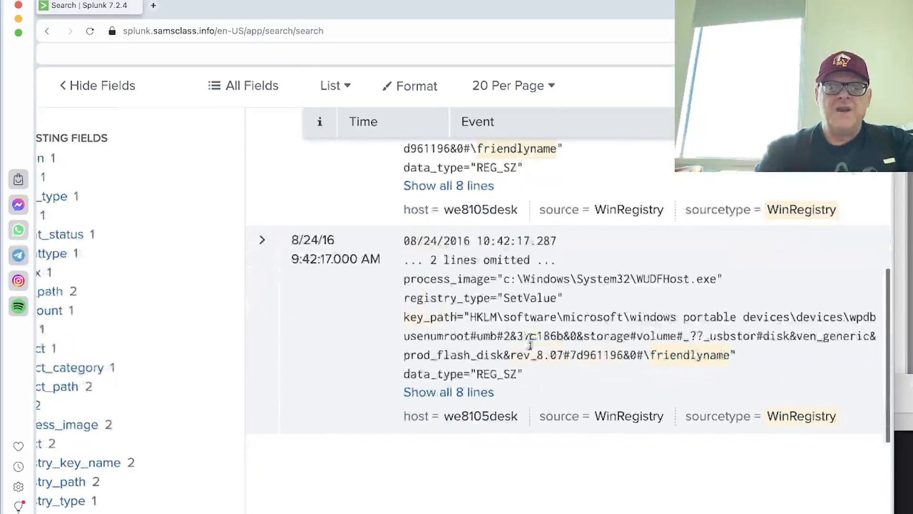
left_click(465, 393)
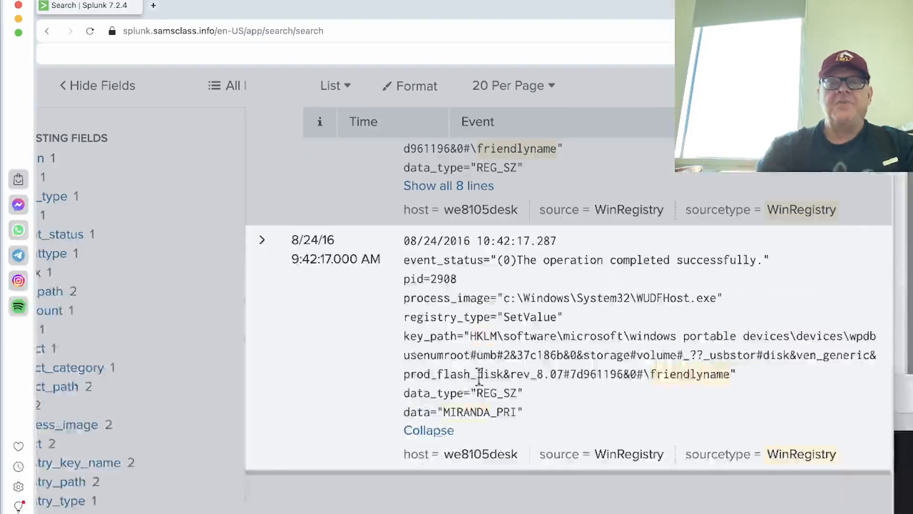
Read the BOTSv1 4.8 Server Name challenge with its hints and go back to the Splunk search
key("super+grave")
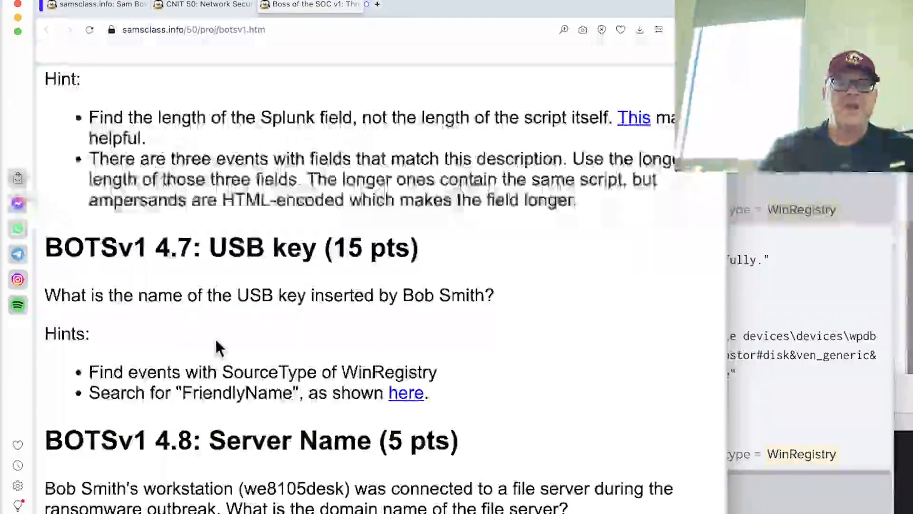
scroll(216, 338, "down", 5)
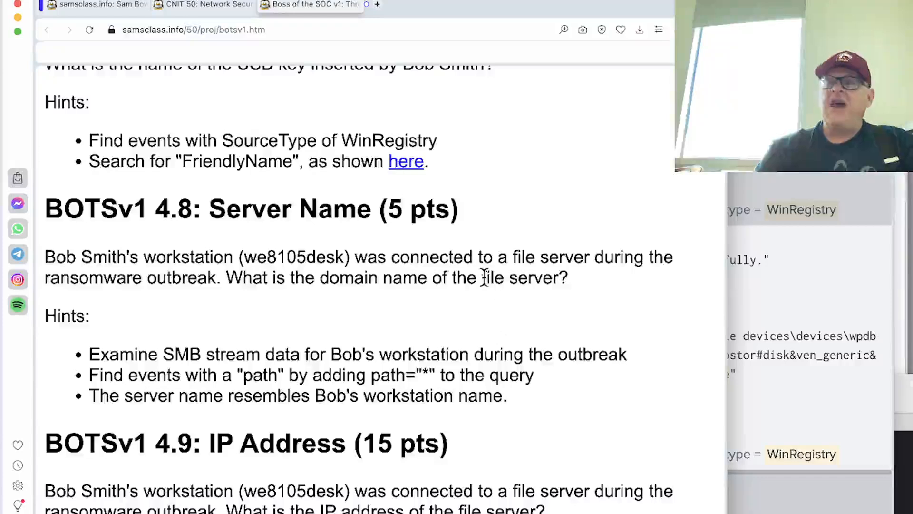
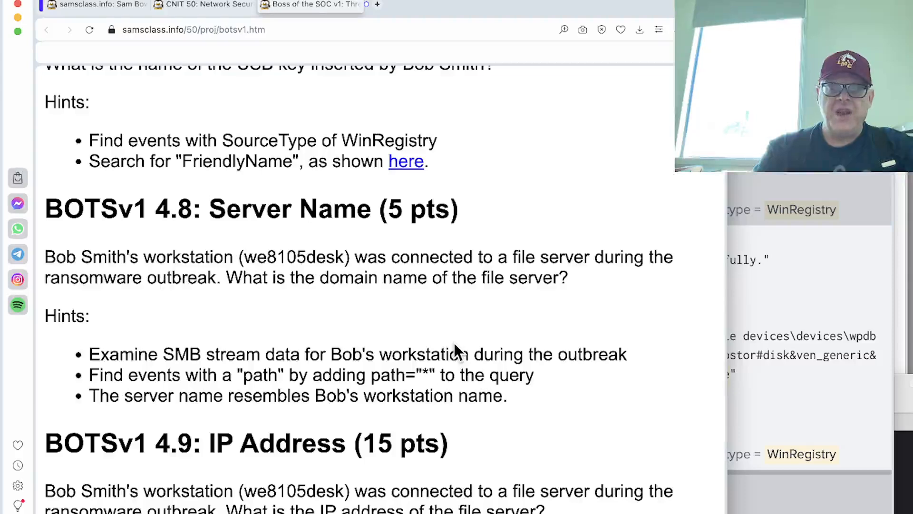
key("super+grave")
Reduce the search to * and run it with 1 : 100 event sampling
scroll(561, 256, "up", 10)
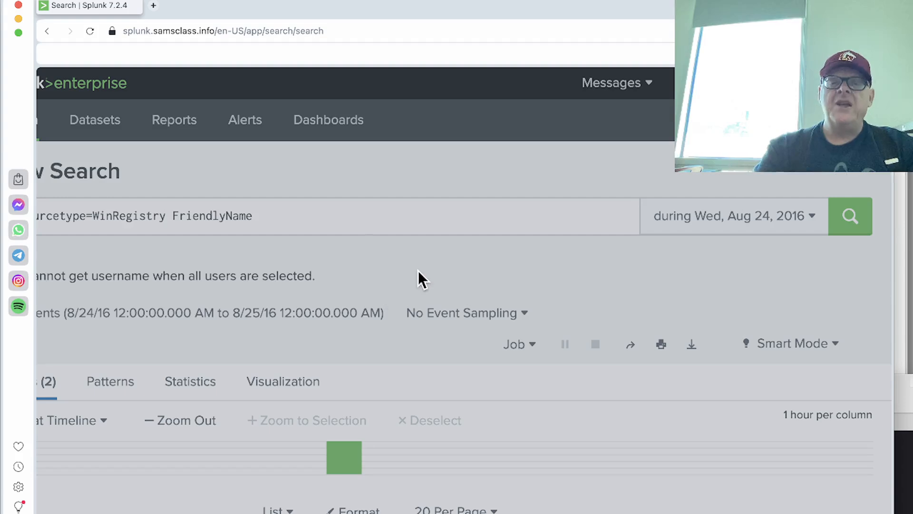
scroll(361, 246, "left", 3)
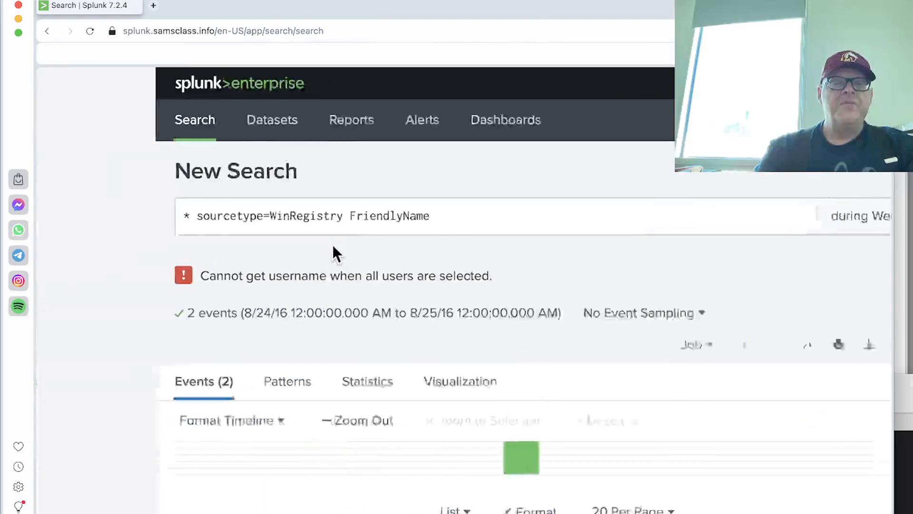
left_click_drag(328, 222, 77, 220)
key("BackSpace")
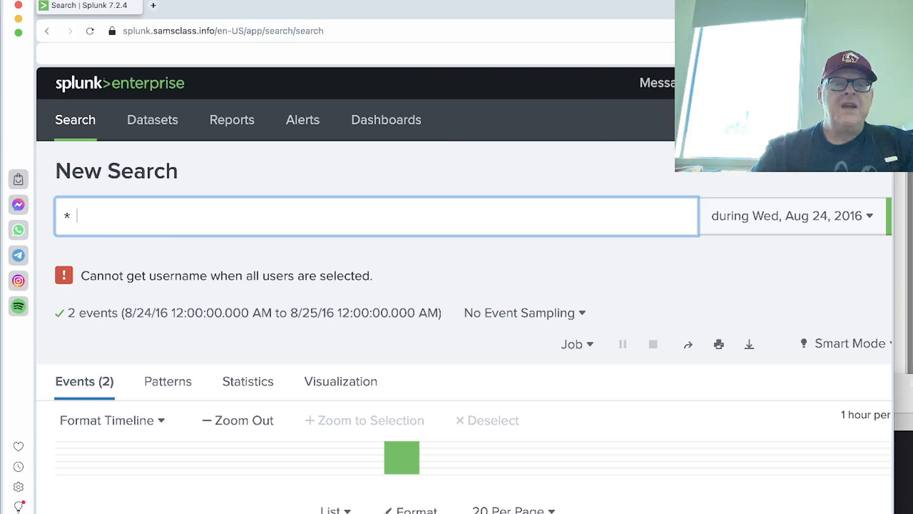
left_click(513, 319)
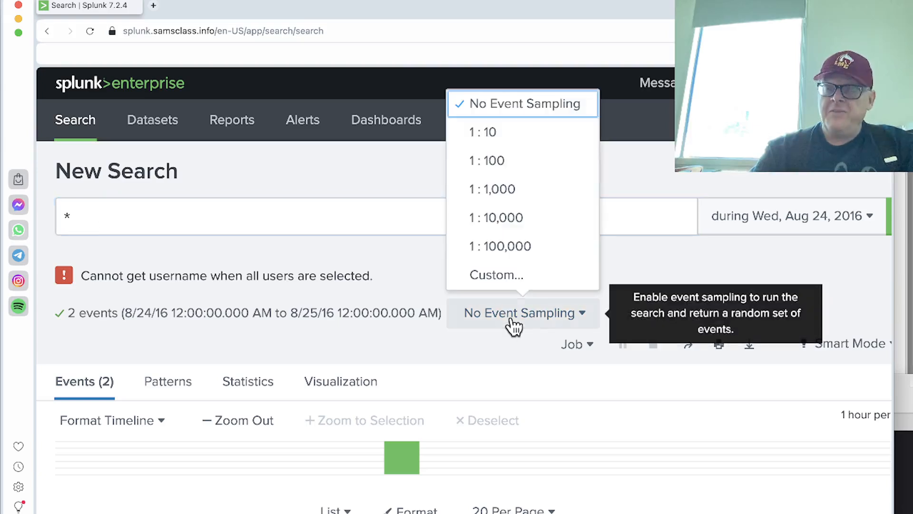
left_click(506, 167)
scroll(508, 176, "right", 2)
scroll(507, 176, "left", 1)
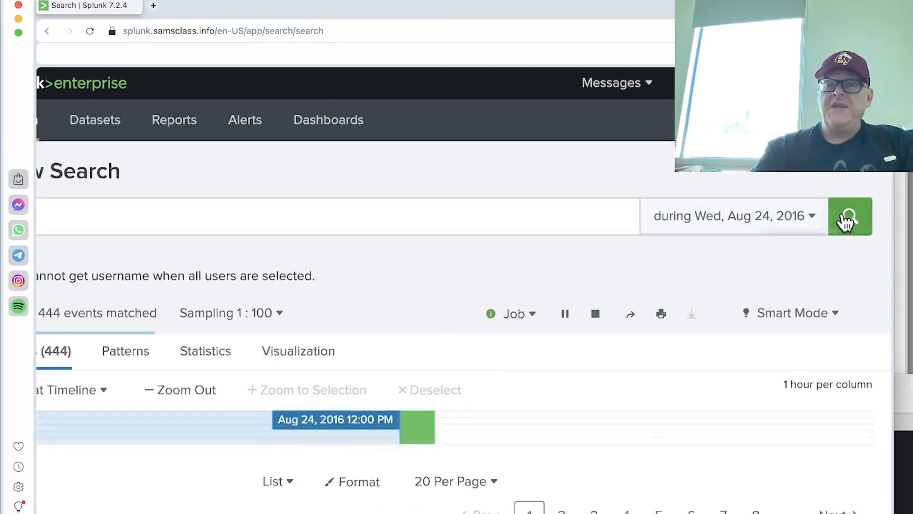
left_click(846, 216)
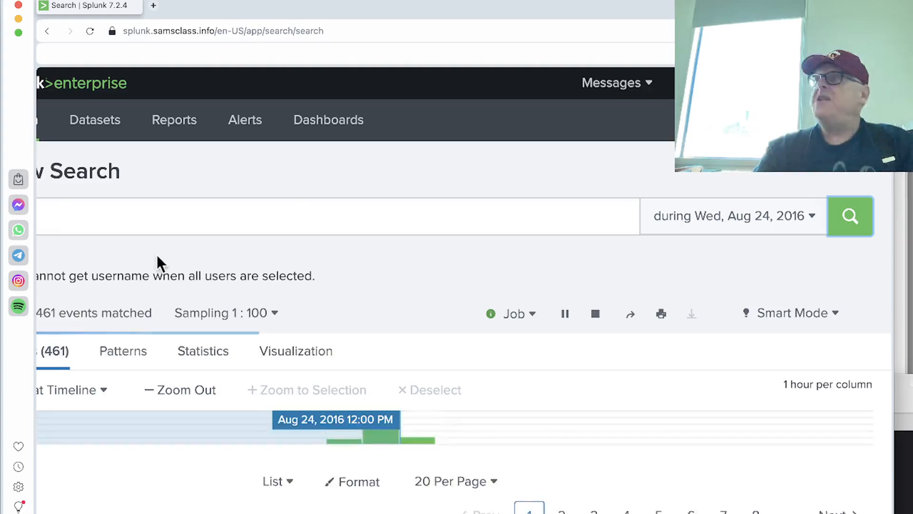
Examine the sourcetype values of the sampled events and restrict the search to stream:smb
scroll(159, 262, "left", 3)
scroll(158, 262, "down", 7)
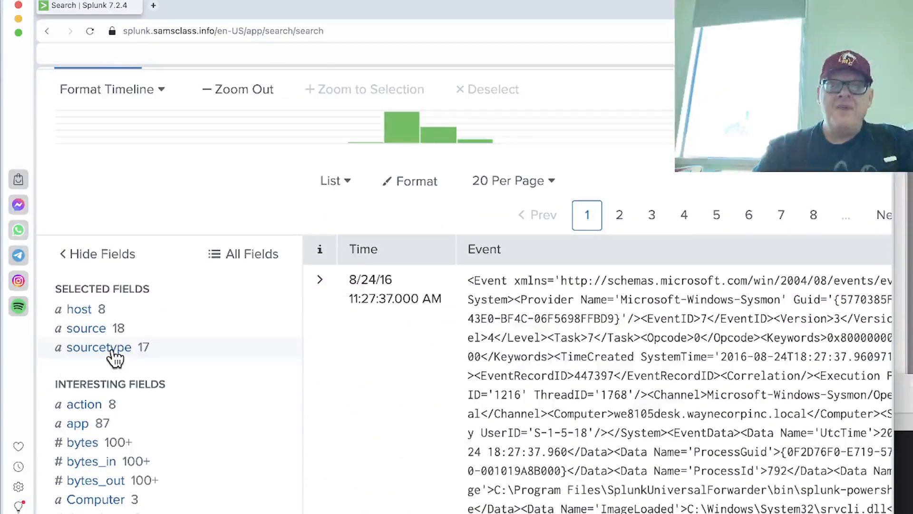
left_click(113, 351)
scroll(438, 456, "down", 1)
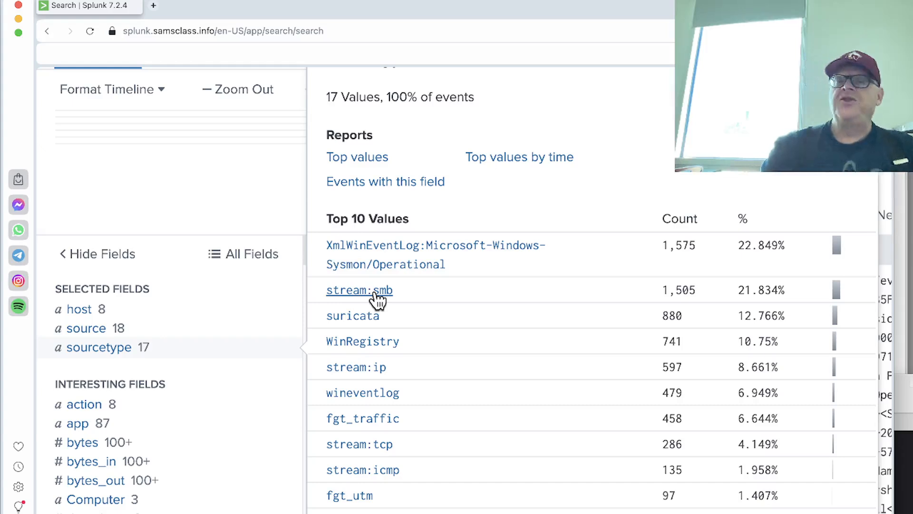
left_click(377, 296)
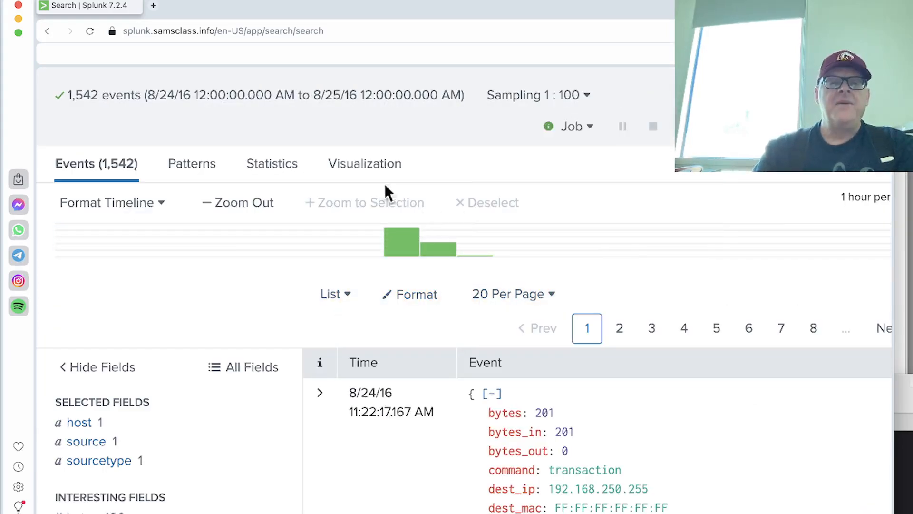
scroll(461, 174, "up", 3)
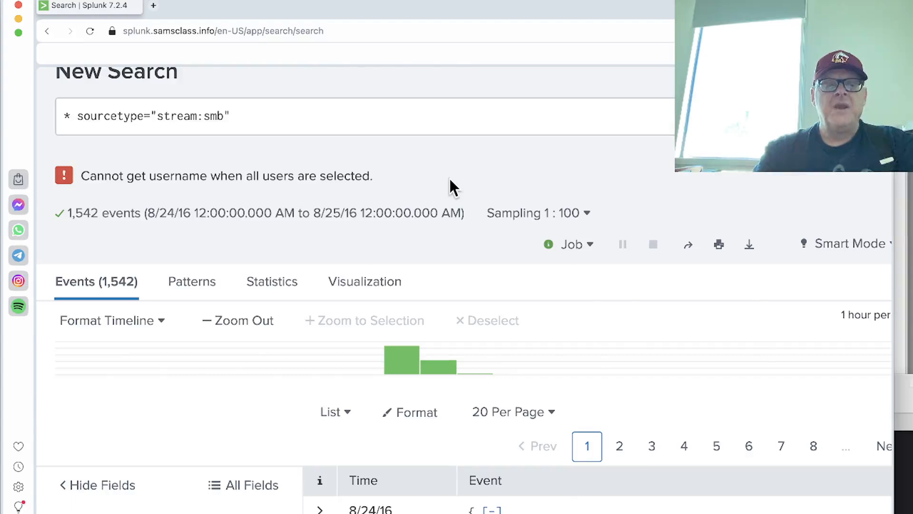
Copy path="*" from the Server Name hints, append it to the stream:smb search and run it
key("super+grave")
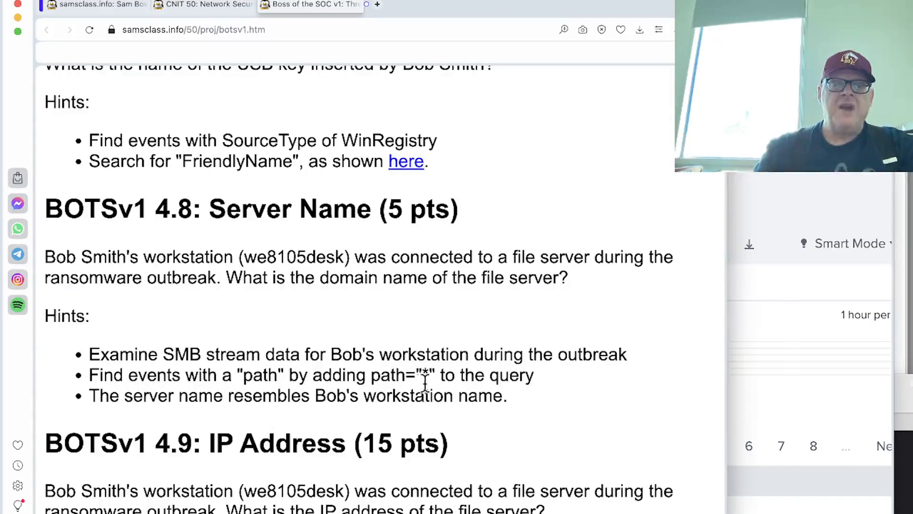
left_click_drag(373, 377, 437, 374)
key("super+c")
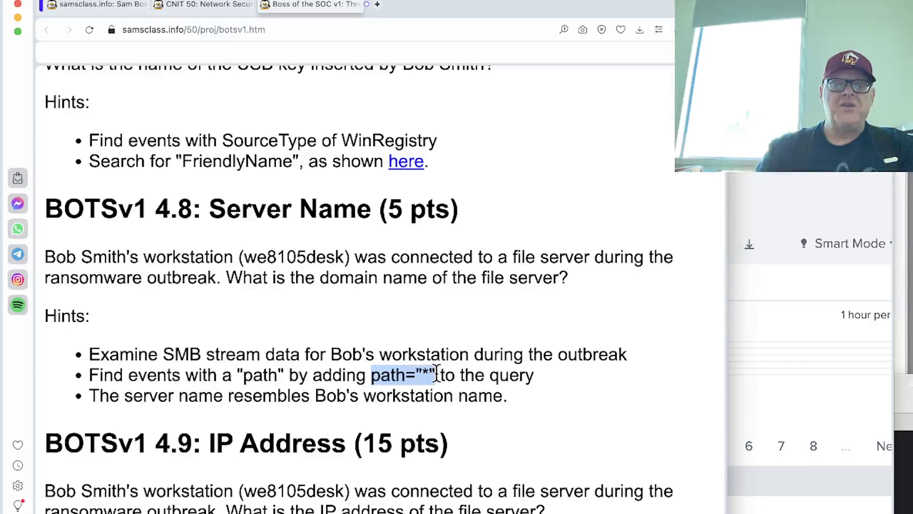
key("super+grave")
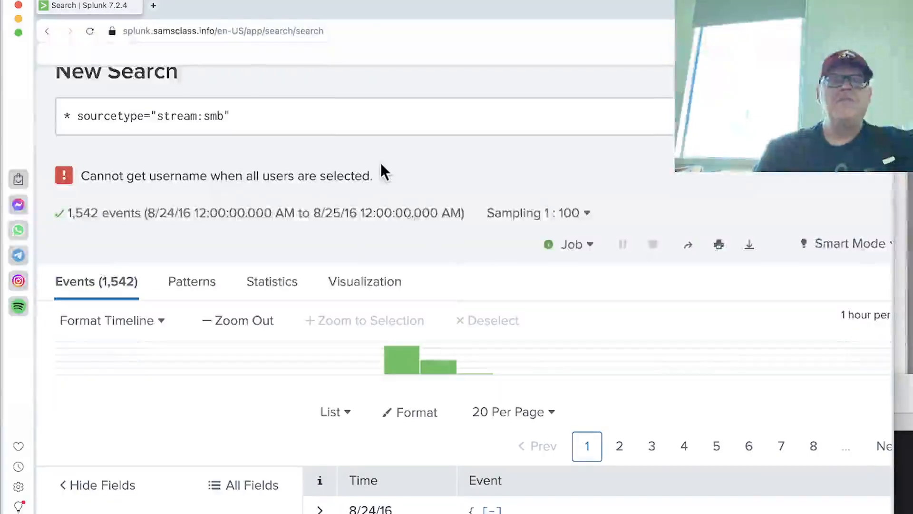
left_click(370, 124)
key("super+v")
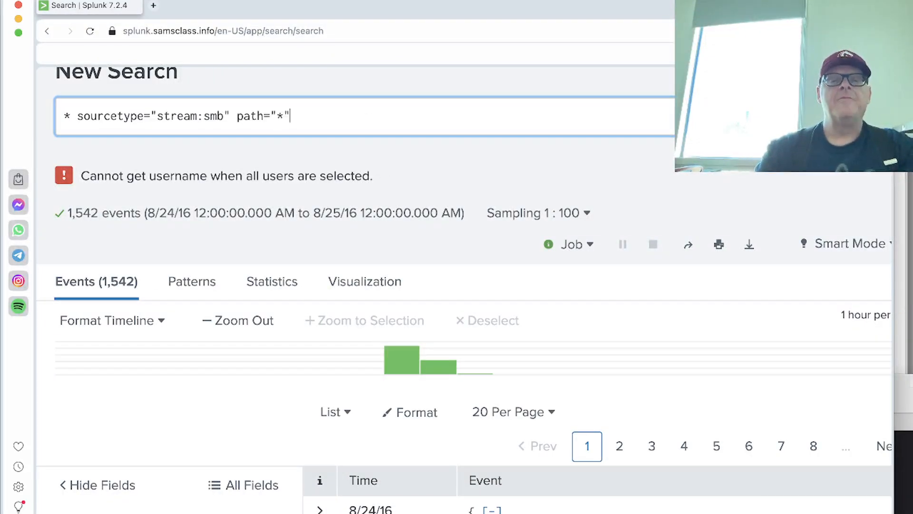
scroll(668, 142, "right", 3)
key("Return")
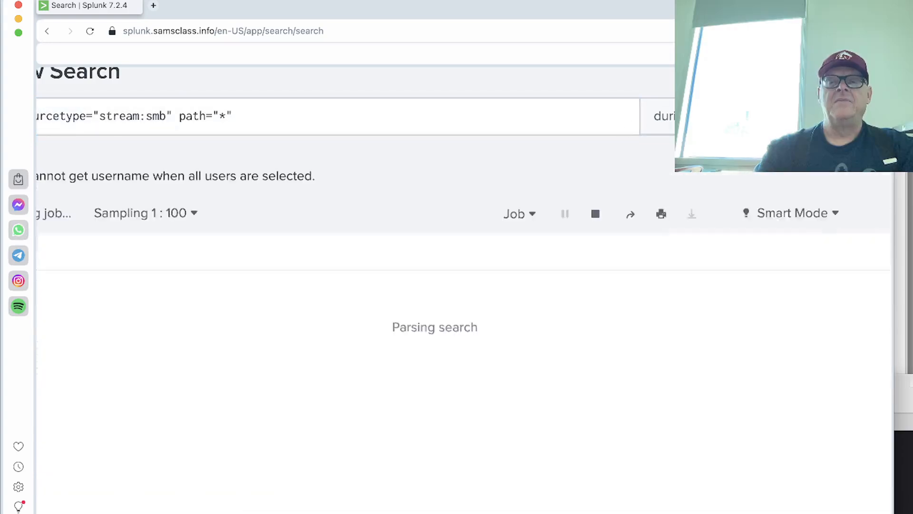
scroll(593, 143, "left", 3)
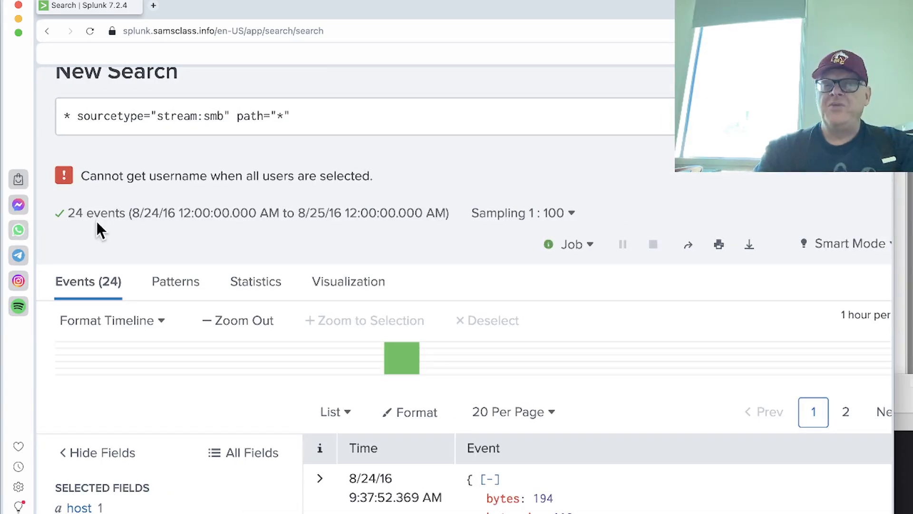
Turn off event sampling for the stream:smb path search and recheck the Server Name hints
left_click(559, 218)
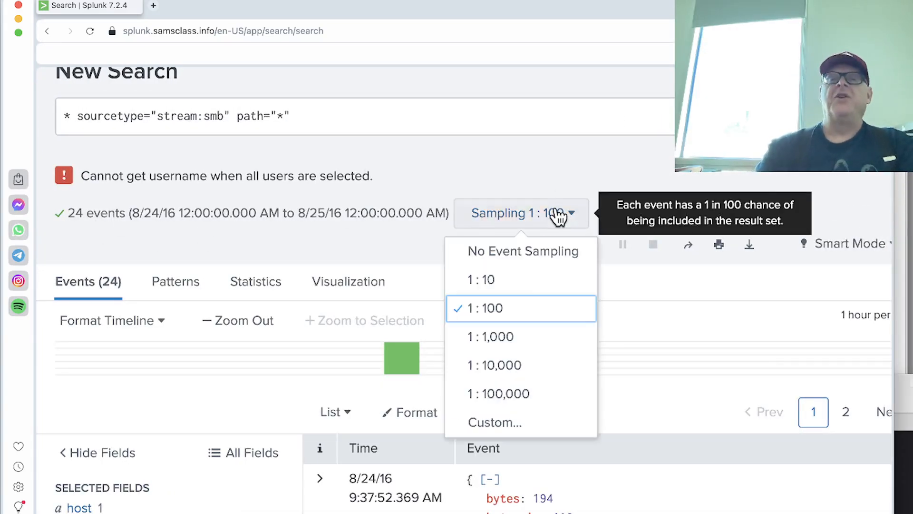
left_click(535, 251)
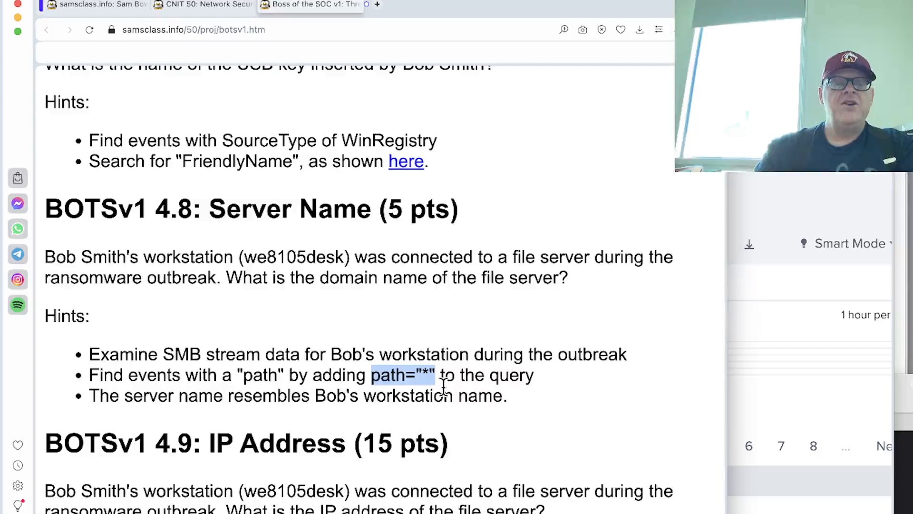
key("super+grave")
Examine the top values of the path field in the stream:smb events
scroll(243, 456, "down", 4)
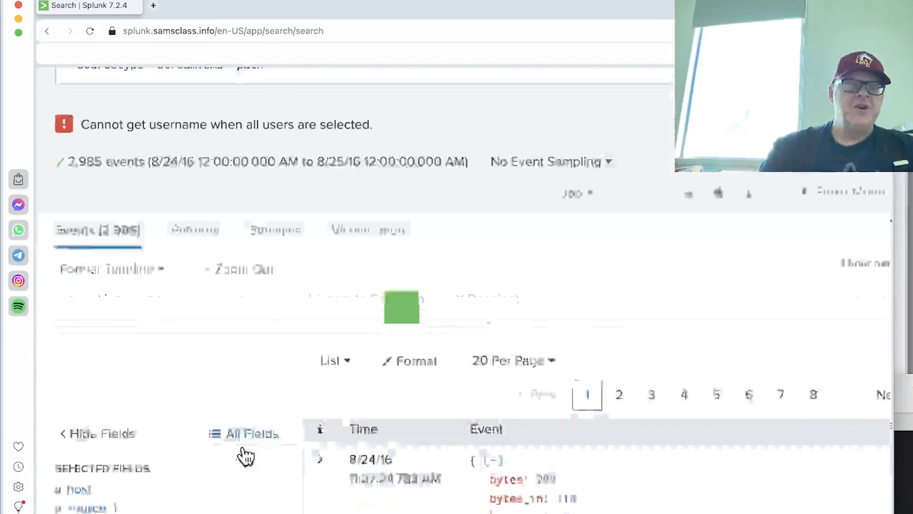
scroll(246, 456, "down", 6)
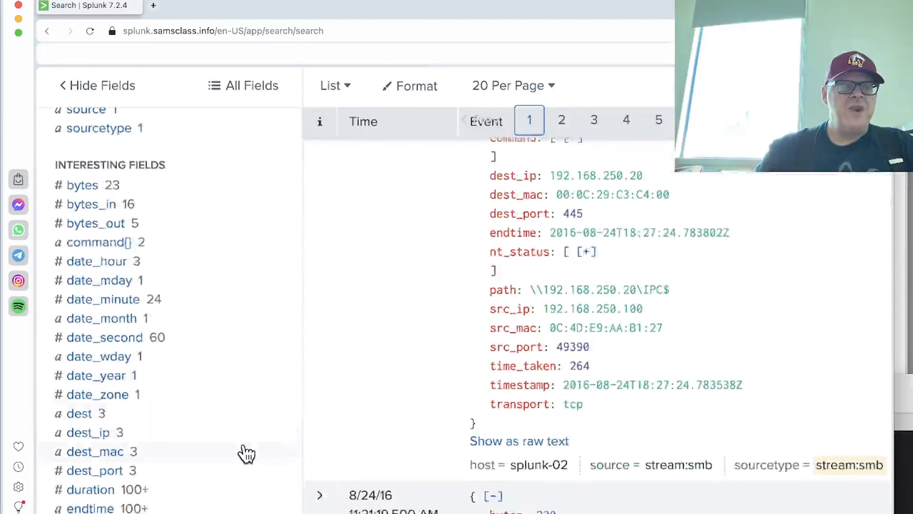
scroll(246, 454, "down", 5)
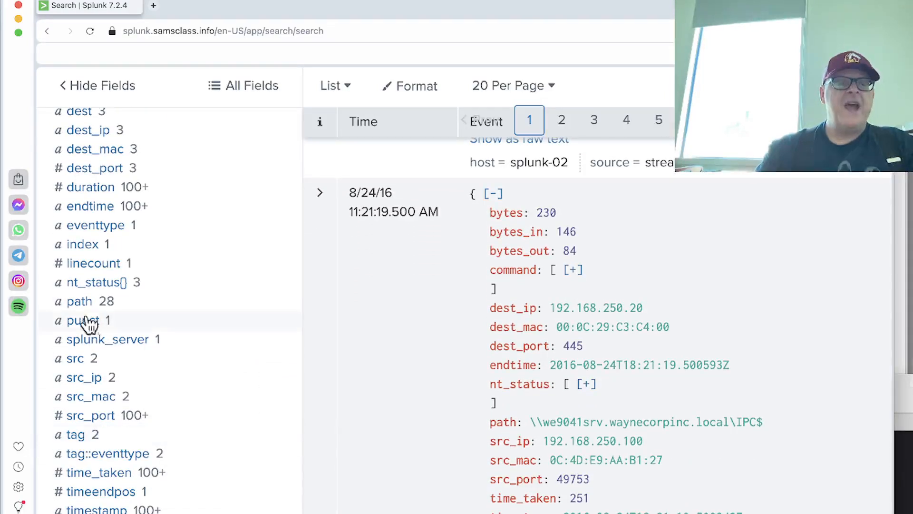
left_click(80, 303)
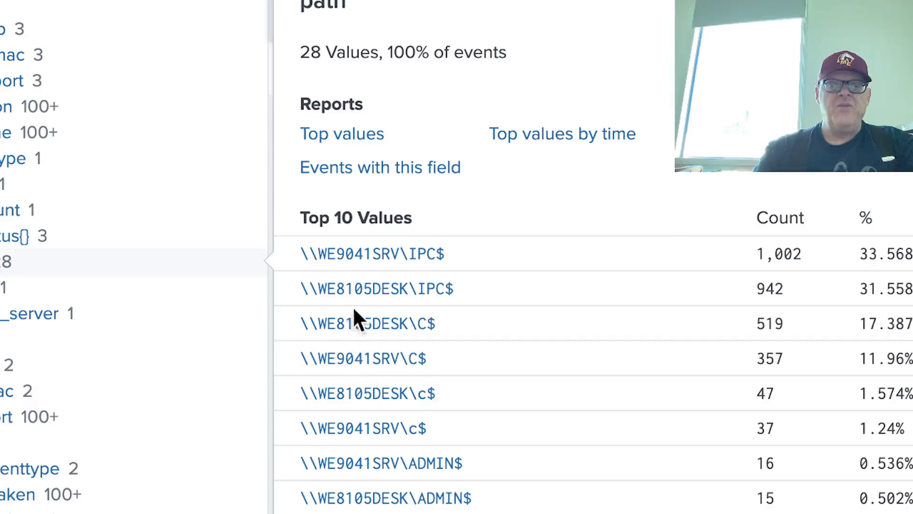
Append | table _time, path to the stream:smb path search, run it and review the resulting table
scroll(470, 294, "down", 6)
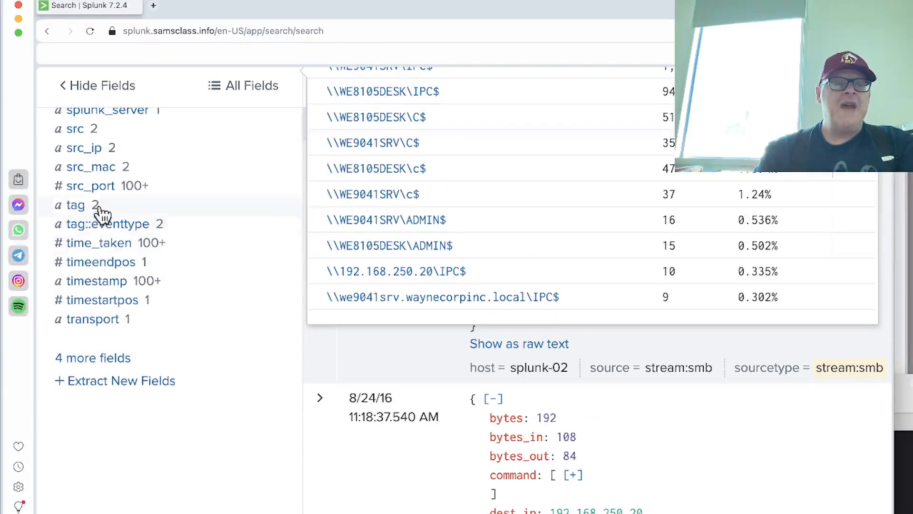
scroll(100, 191, "up", 3)
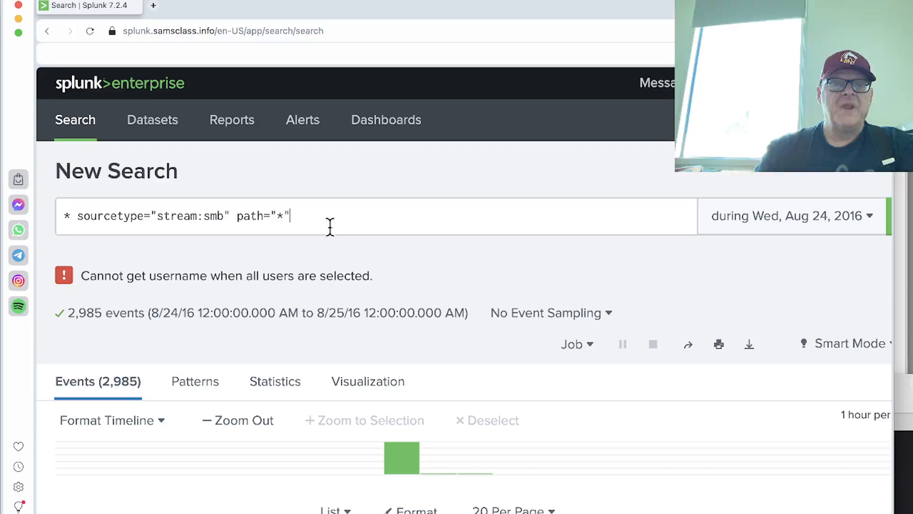
left_click(330, 227)
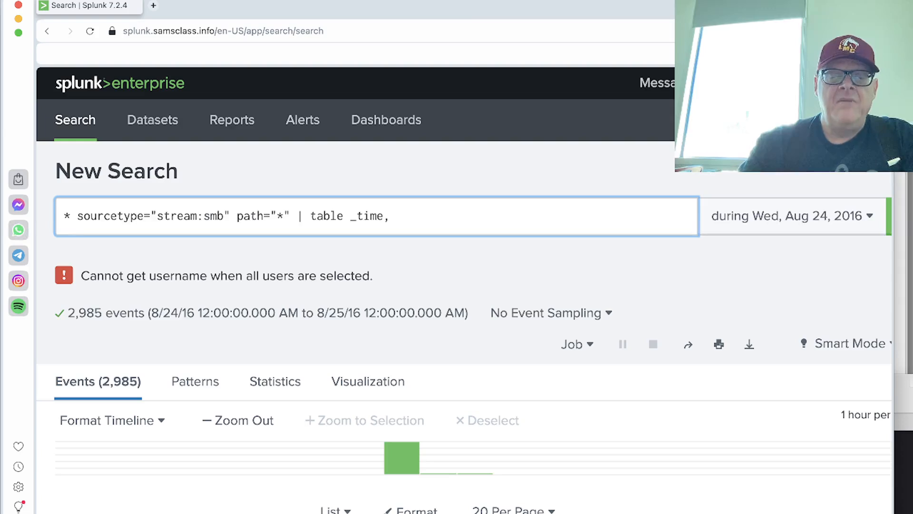
type("| table _time, path")
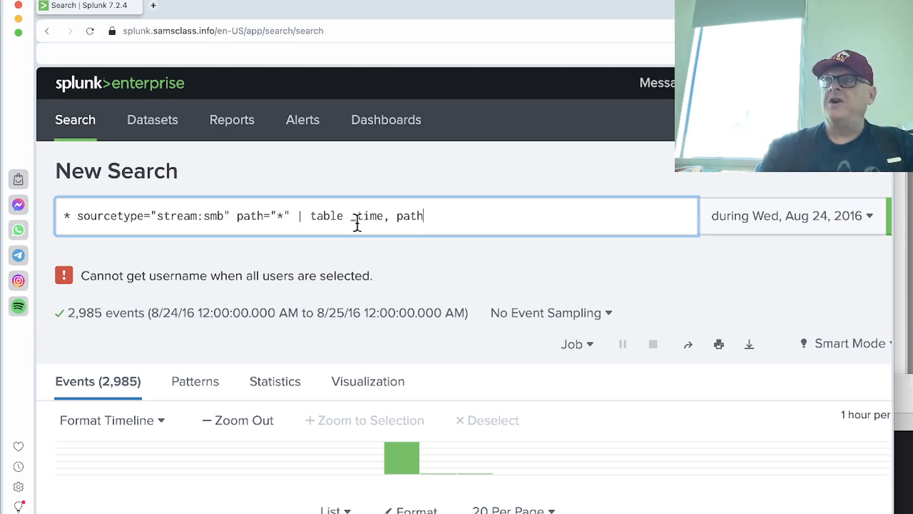
scroll(357, 222, "right", 3)
left_click(839, 225)
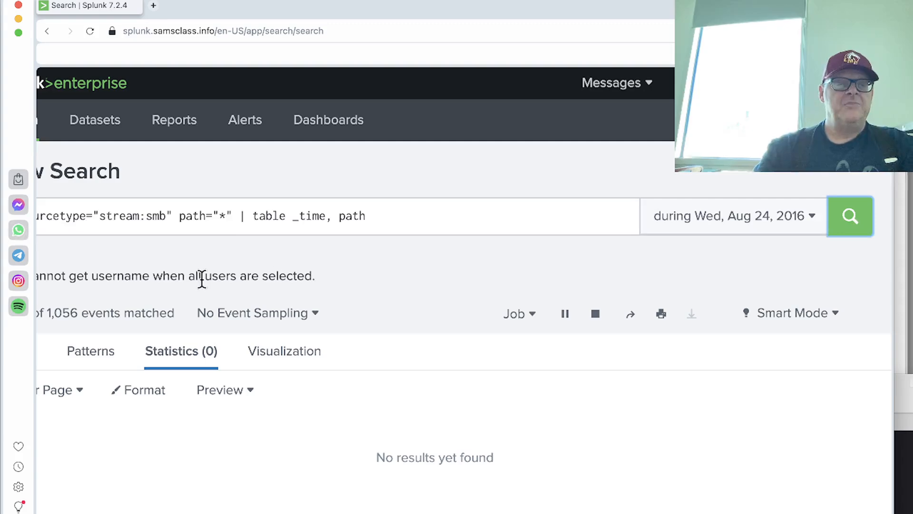
scroll(99, 280, "left", 3)
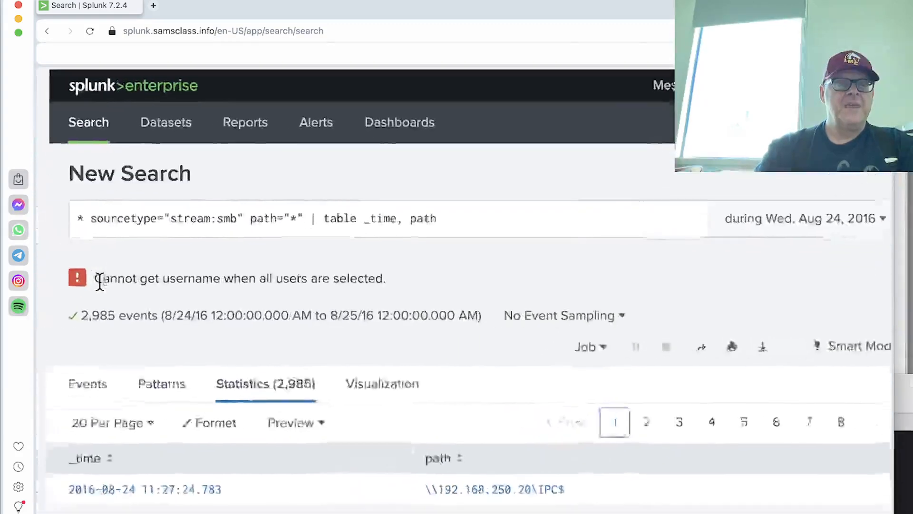
scroll(100, 280, "right", 1)
scroll(169, 322, "down", 5)
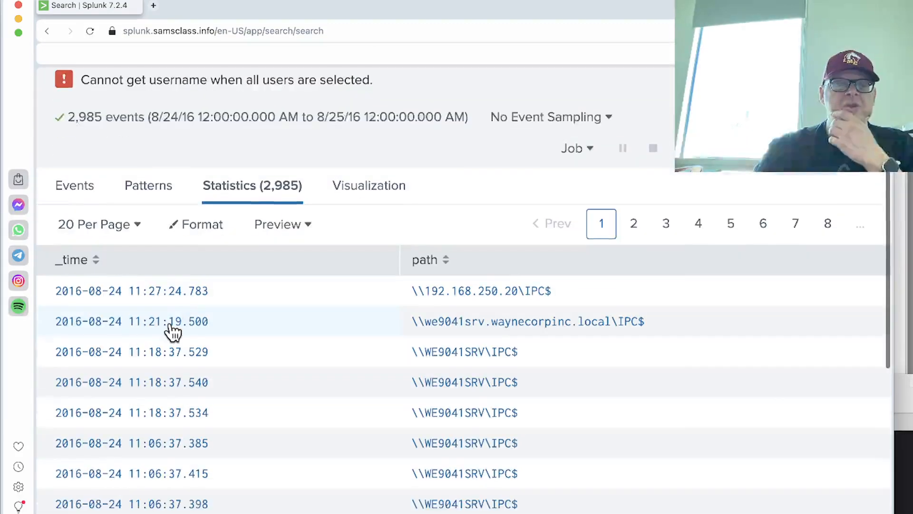
scroll(170, 323, "up", 1)
scroll(170, 323, "up", 4)
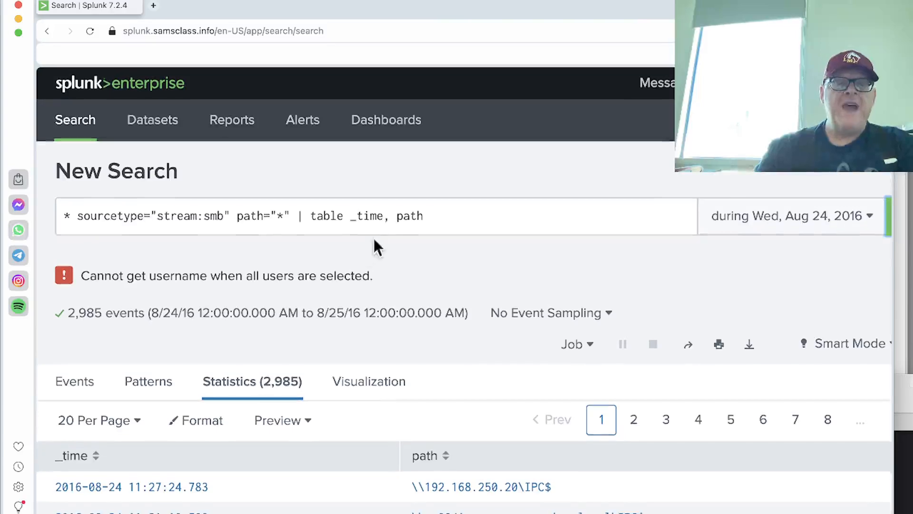
Remove table _time, from the search so that only | path follows the filters, and try running it
left_click(386, 216)
key("BackSpace")
key("BackSpace")
key("BackSpace")
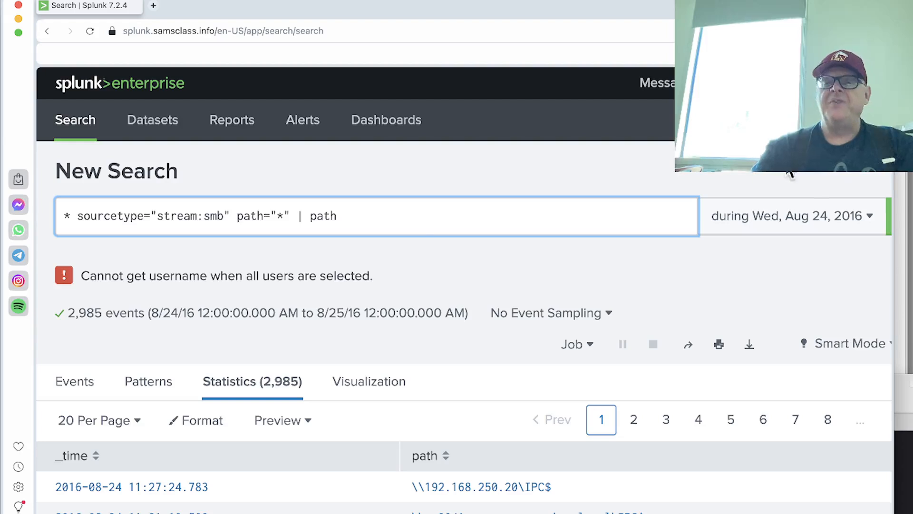
scroll(706, 249, "right", 3)
left_click(858, 232)
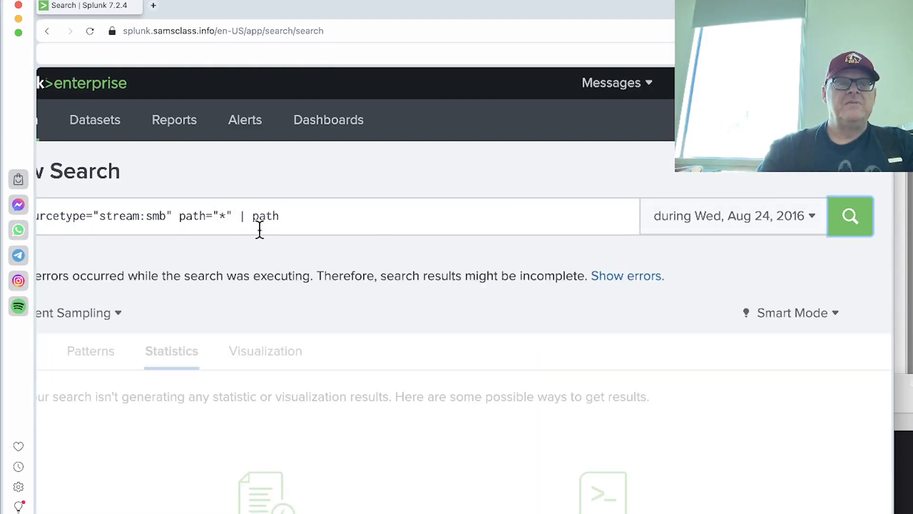
Correct the search so that it ends in | table path and try running it again
left_click(252, 217)
type("table")
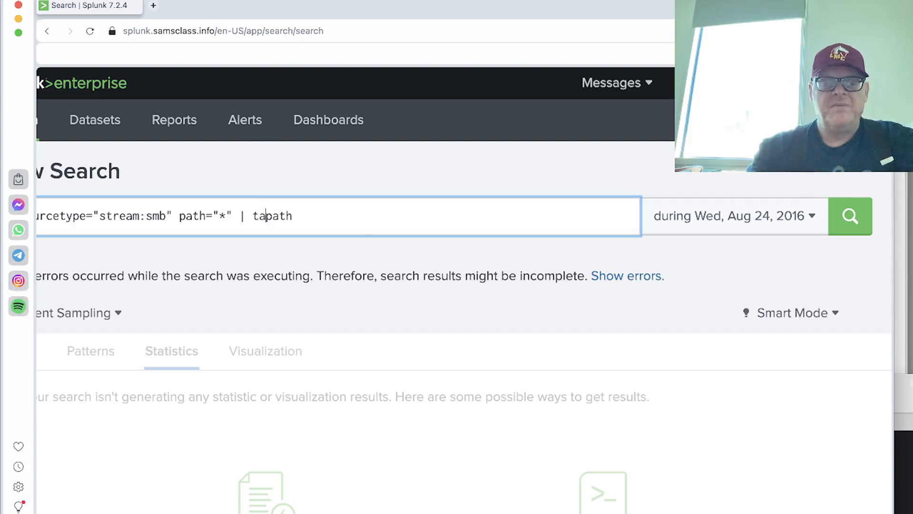
left_click(848, 218)
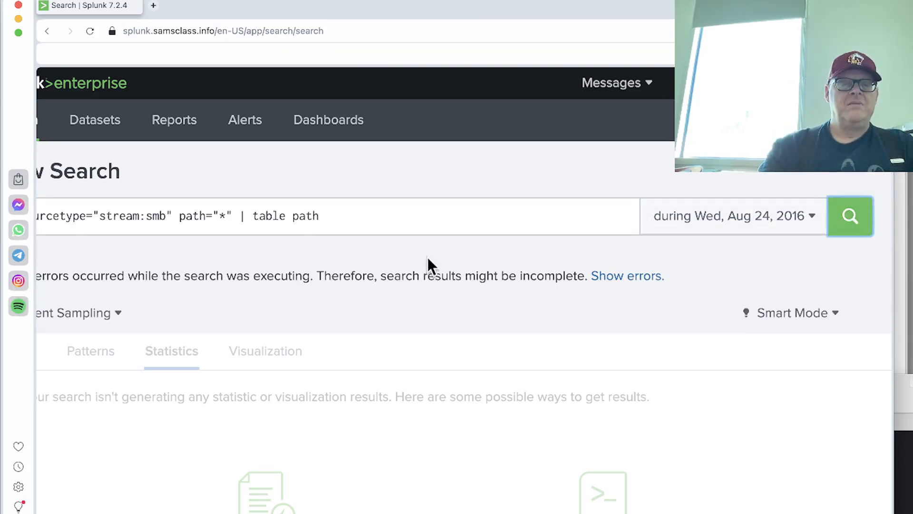
scroll(427, 259, "left", 2)
scroll(427, 260, "down", 5)
scroll(427, 256, "up", 5)
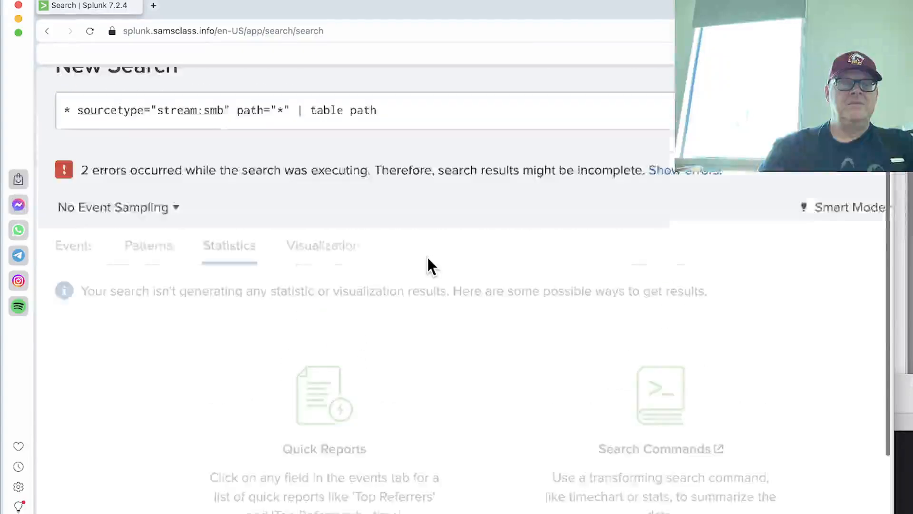
Copy the whole | table path query and paste it into a fresh search
left_click(430, 214)
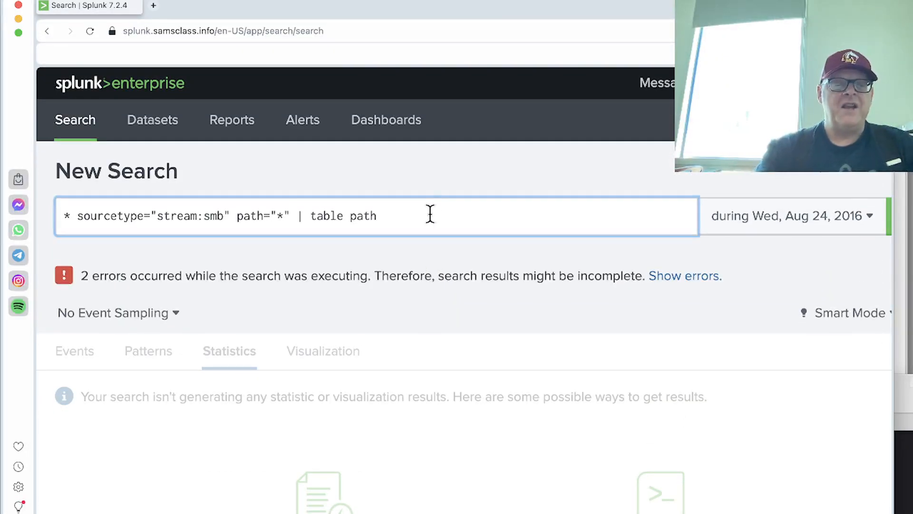
key("super+a")
key("super+c")
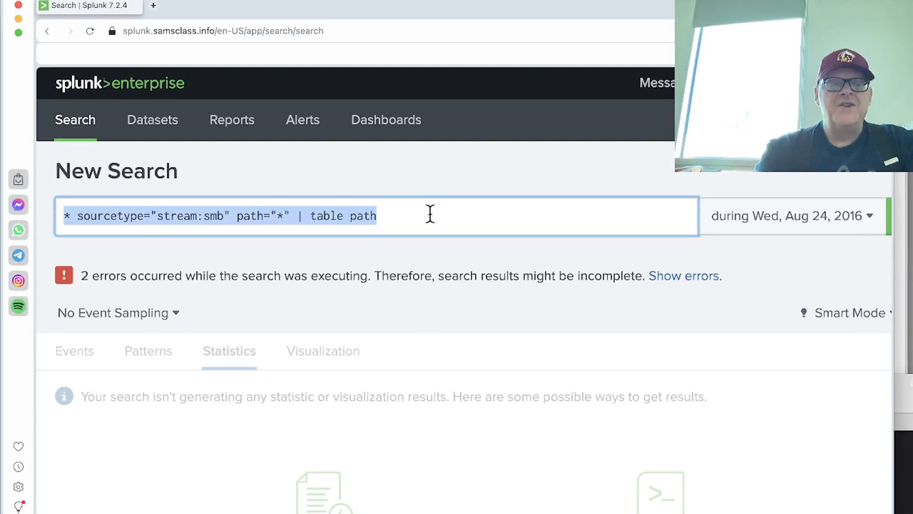
left_click(75, 124)
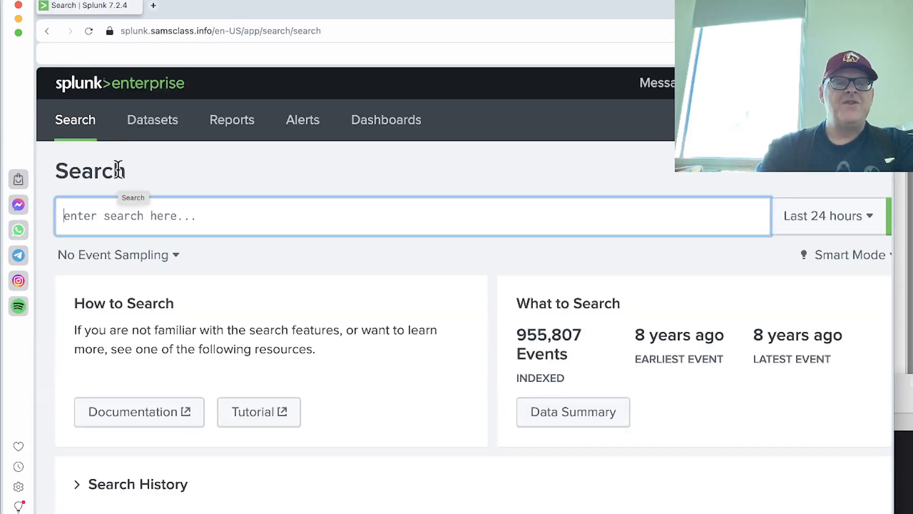
left_click(137, 216)
key("super+v")
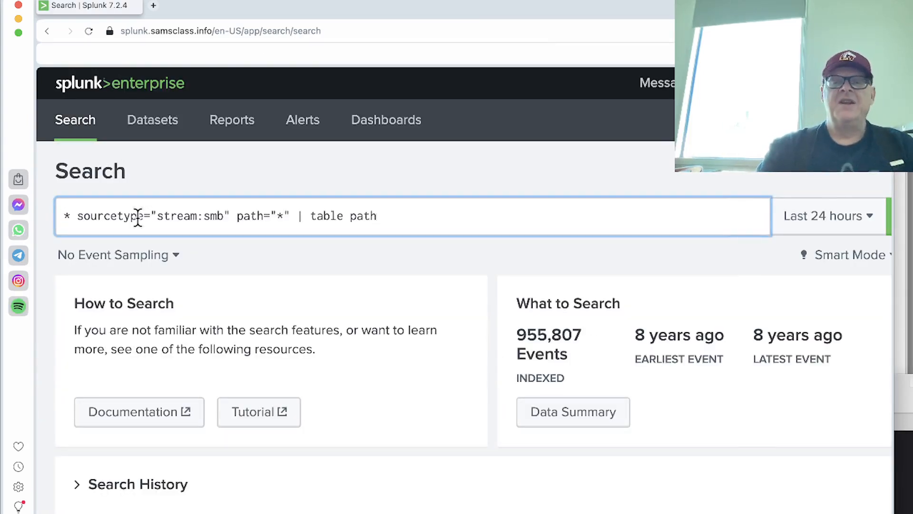
Set the search's time range to All time and recheck the Server Name hints of challenge 4.8
scroll(541, 213, "right", 3)
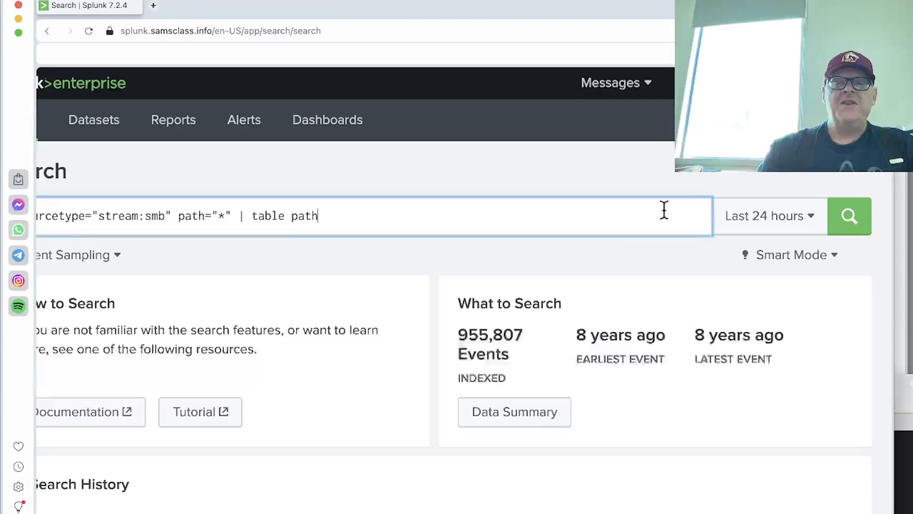
left_click(789, 228)
left_click(722, 321)
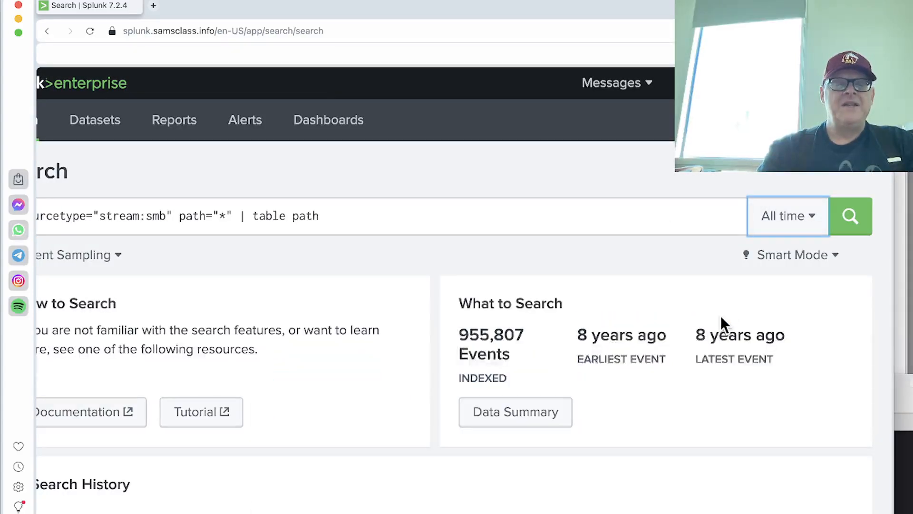
scroll(721, 319, "left", 3)
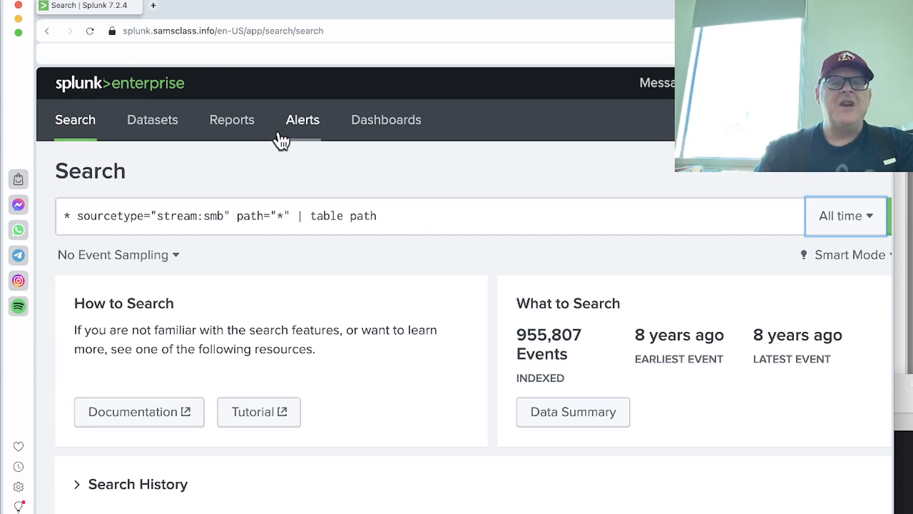
key("super+grave")
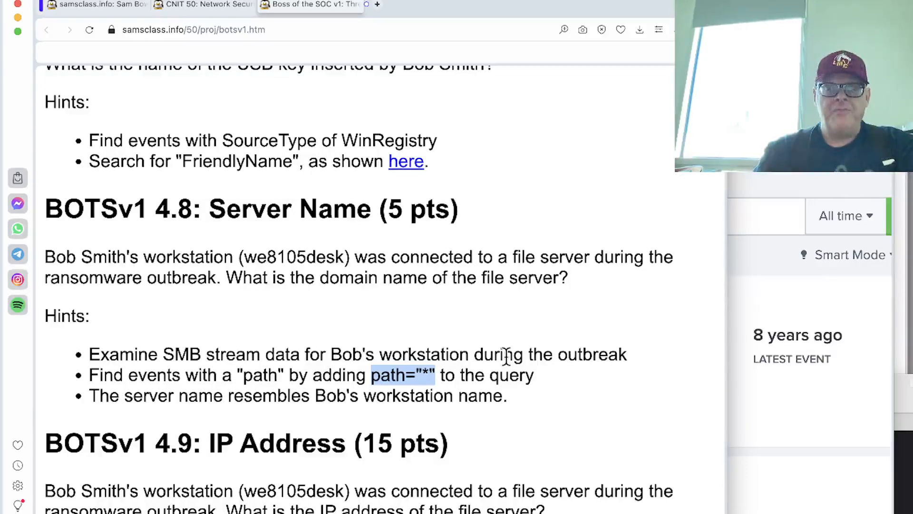
key("super+grave")
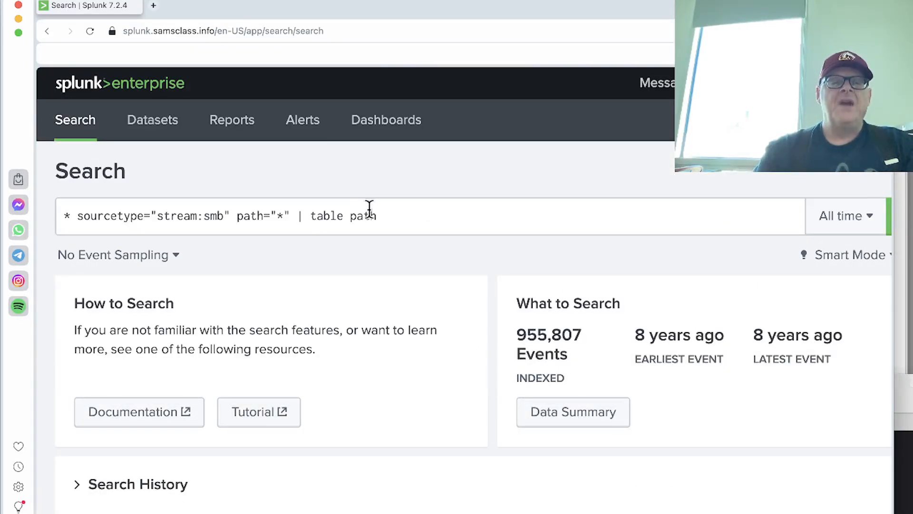
Replace the query with *, set event sampling to 1 : 100 and run the search
left_click_drag(387, 216, 19, 212)
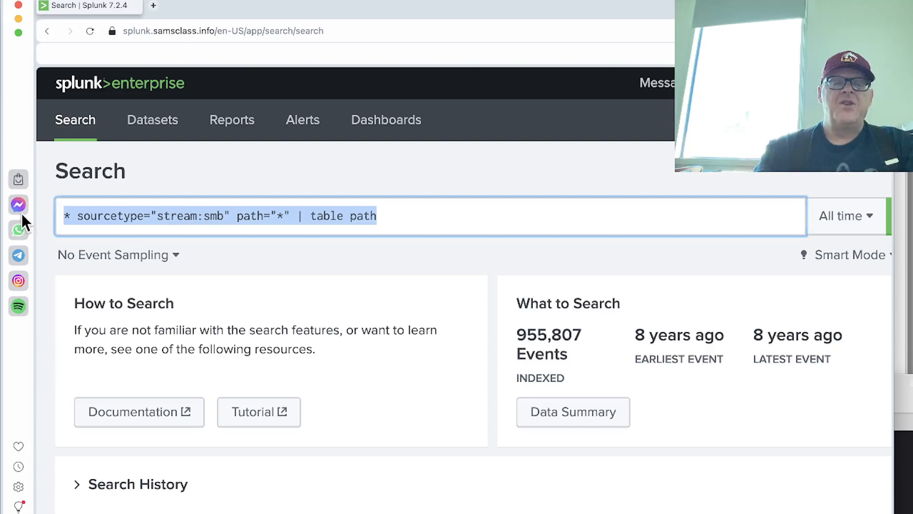
left_click(256, 204)
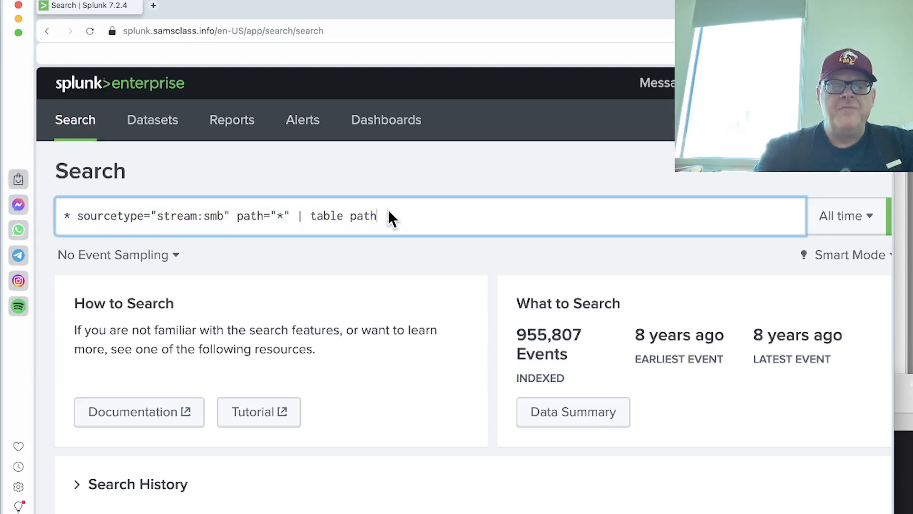
key("super+a")
type("*")
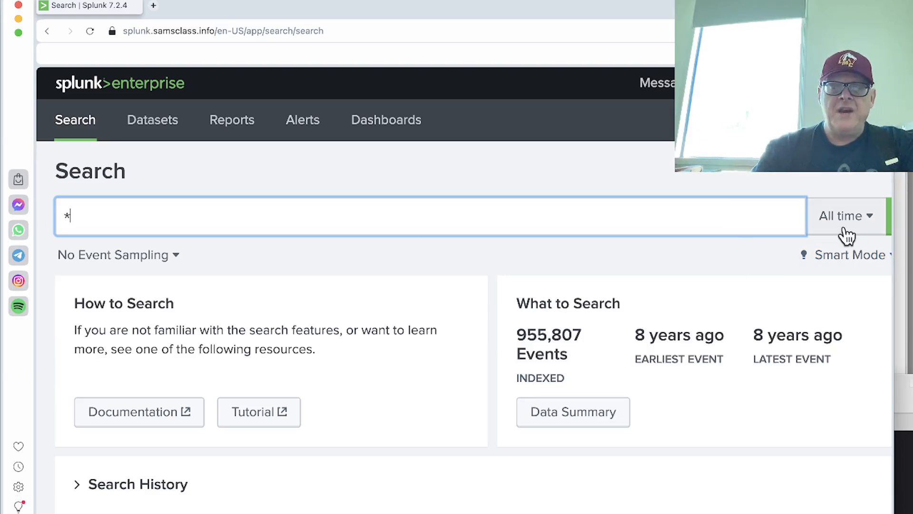
left_click(176, 256)
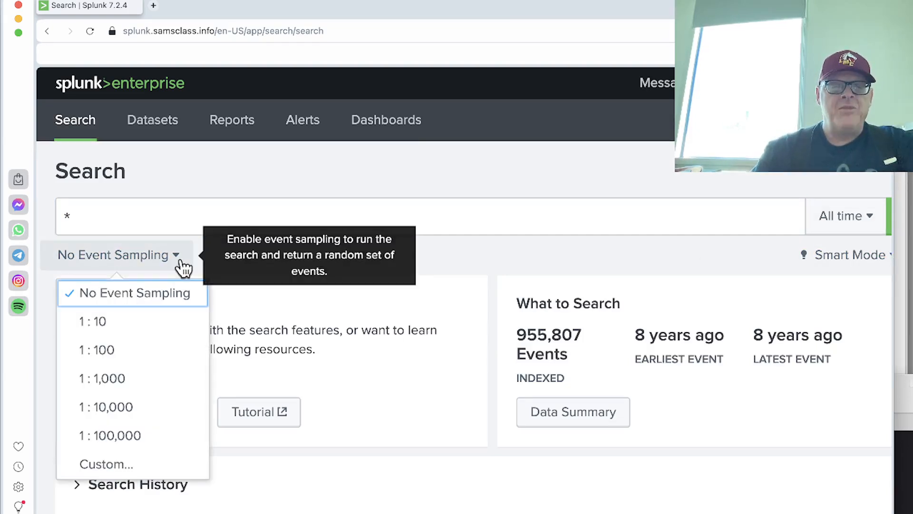
left_click(157, 359)
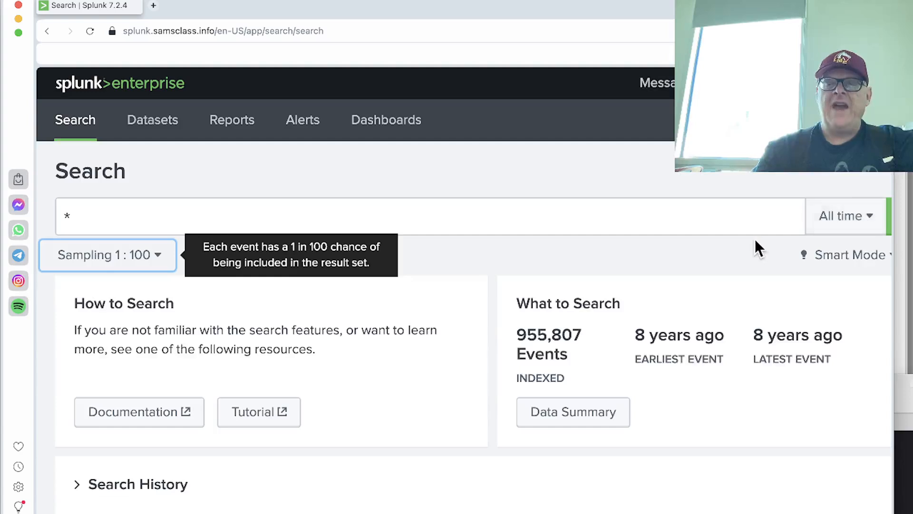
scroll(757, 245, "right", 3)
left_click(850, 228)
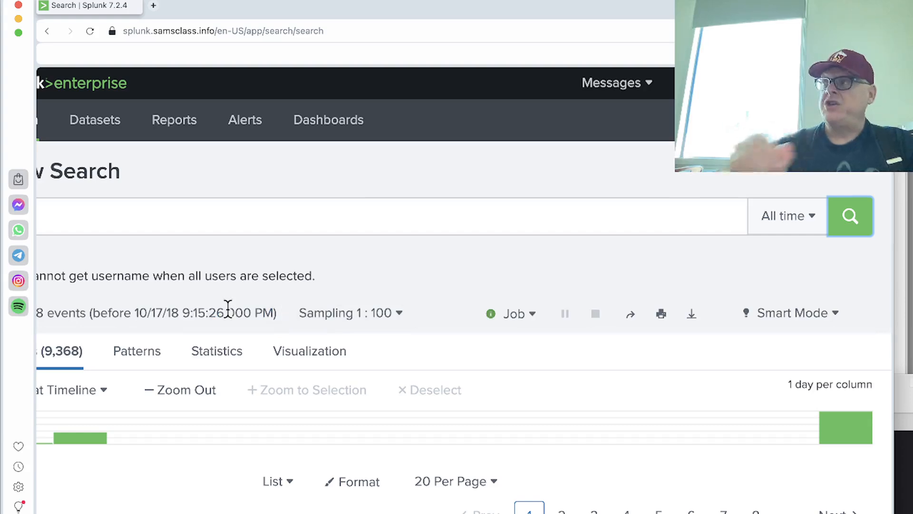
Check the sourcetype values of the sampled events and filter the search to stream:smb
scroll(228, 308, "left", 2)
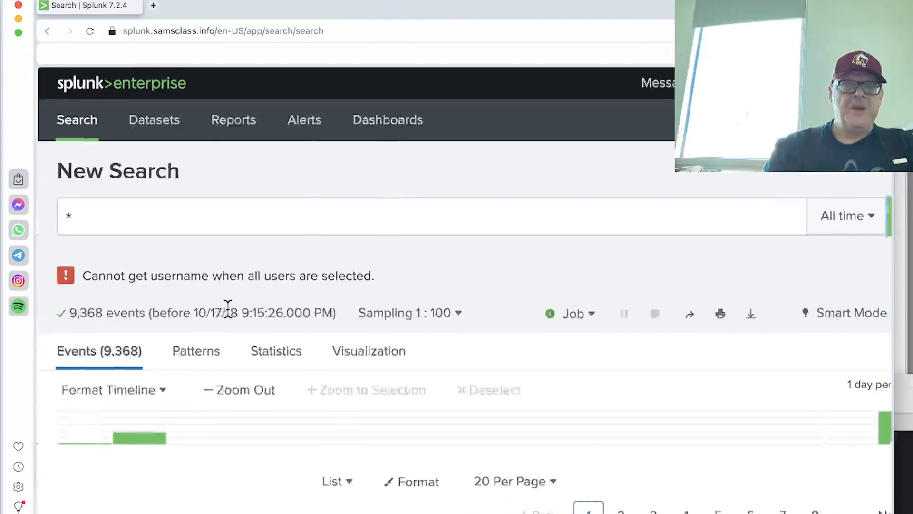
scroll(228, 307, "down", 5)
scroll(227, 308, "down", 3)
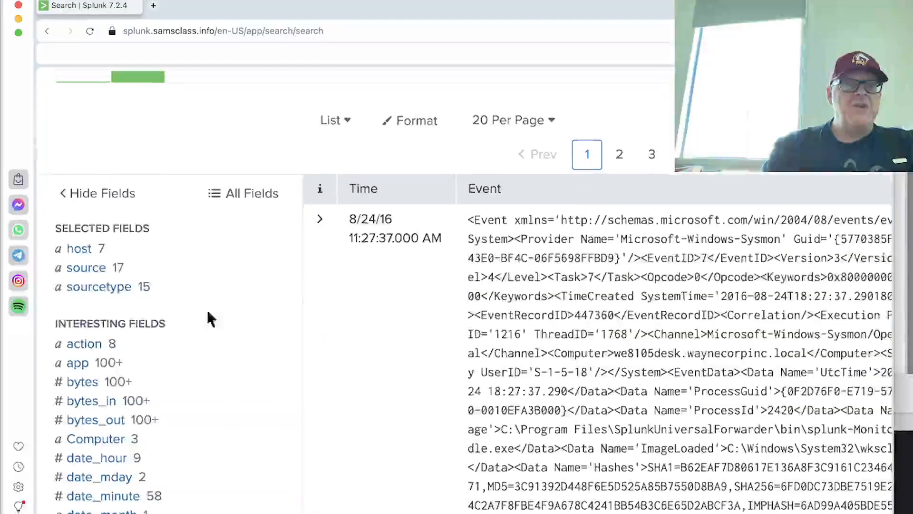
left_click(107, 298)
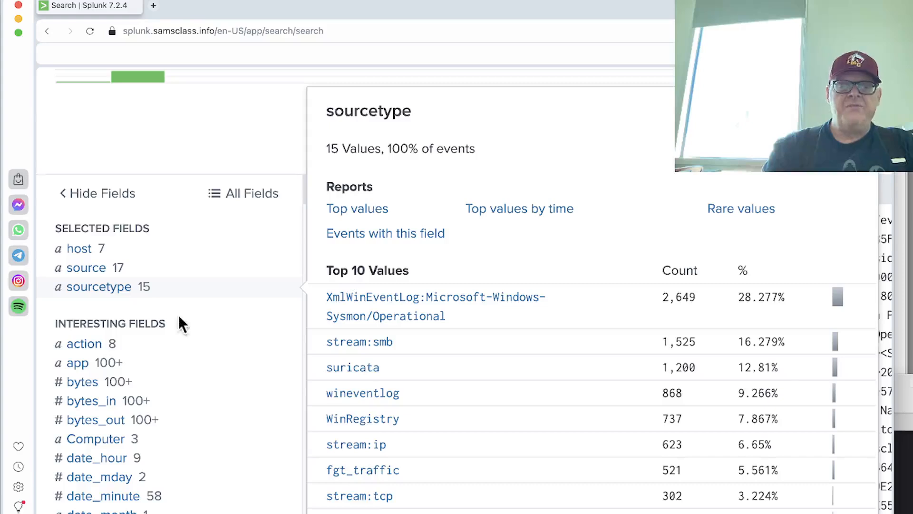
left_click(344, 341)
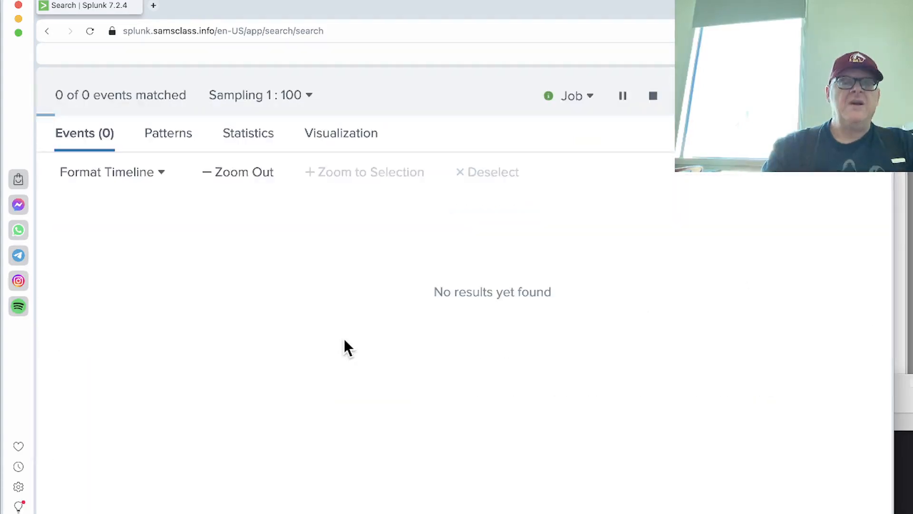
Check the src_ip values of the stream:smb events and filter the search to 192.168.250.100
scroll(265, 358, "down", 5)
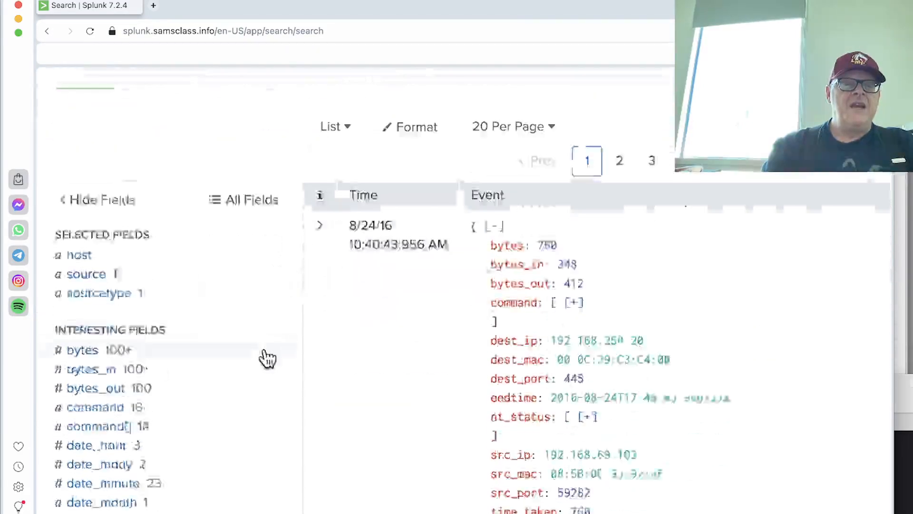
scroll(267, 359, "down", 7)
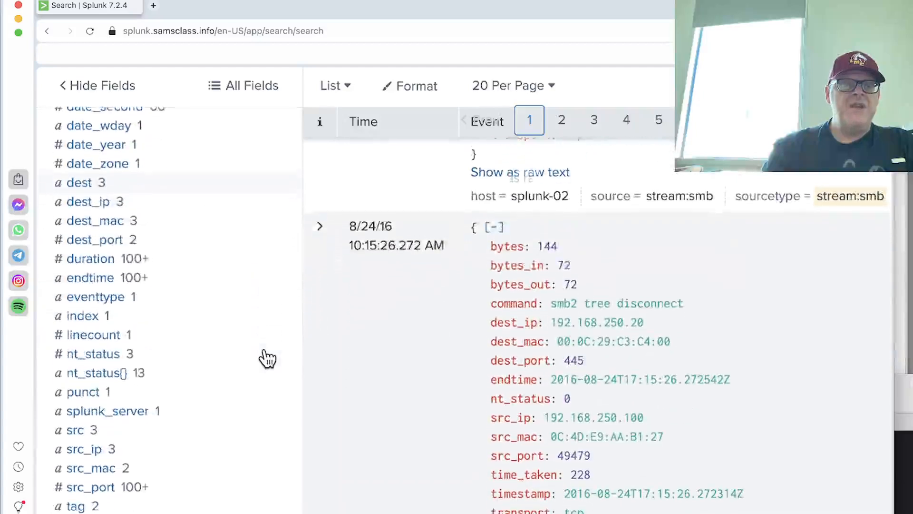
scroll(268, 359, "down", 3)
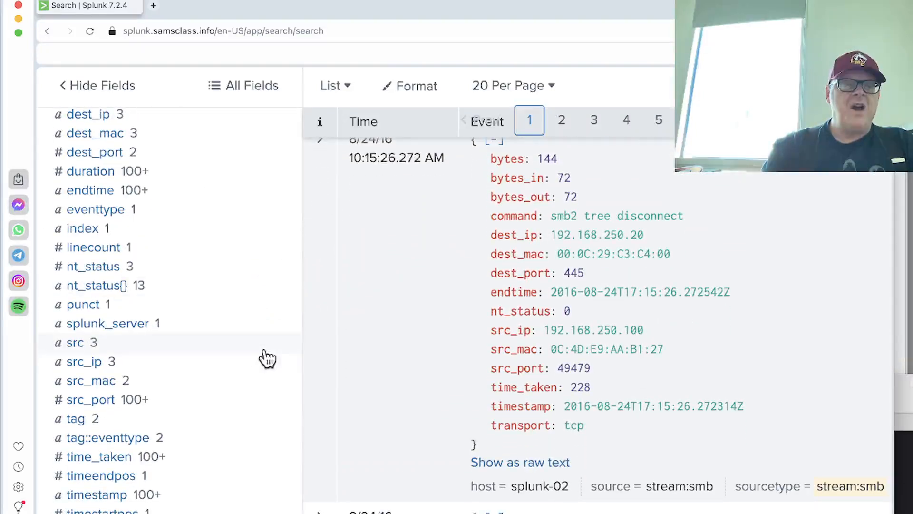
left_click(93, 363)
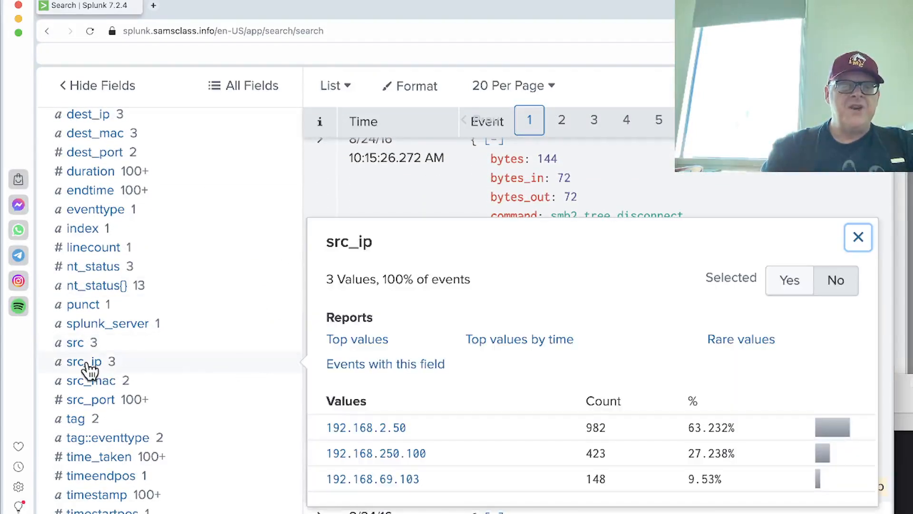
left_click(414, 458)
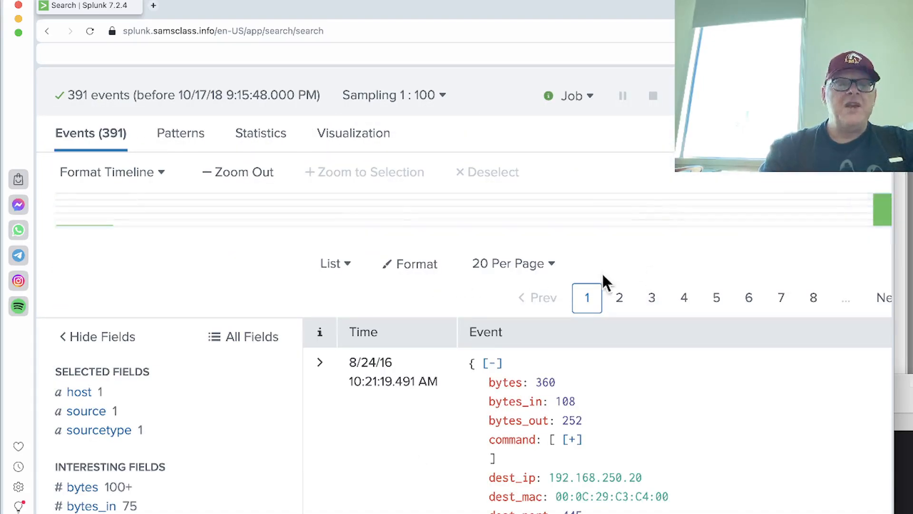
Narrow the search's time range to August 24, 2016 using the timeline's one-day column of events
scroll(295, 220, "right", 3)
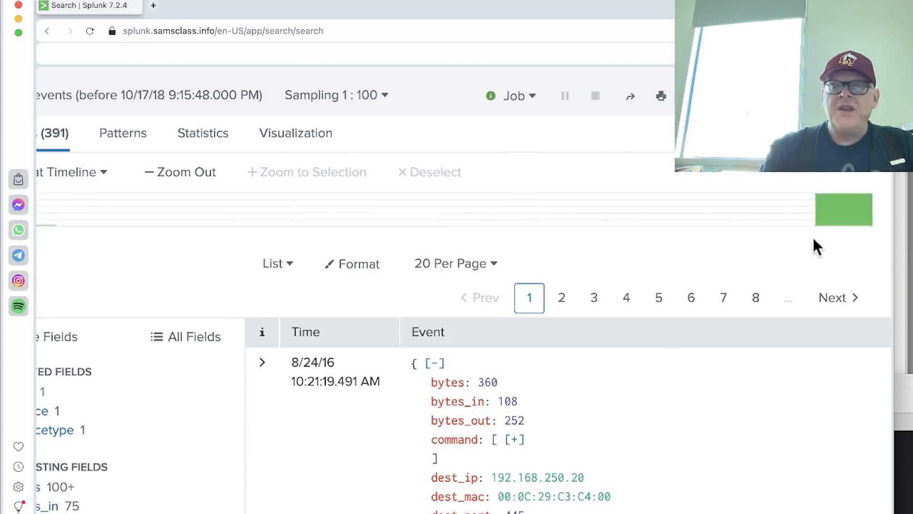
left_click(852, 217)
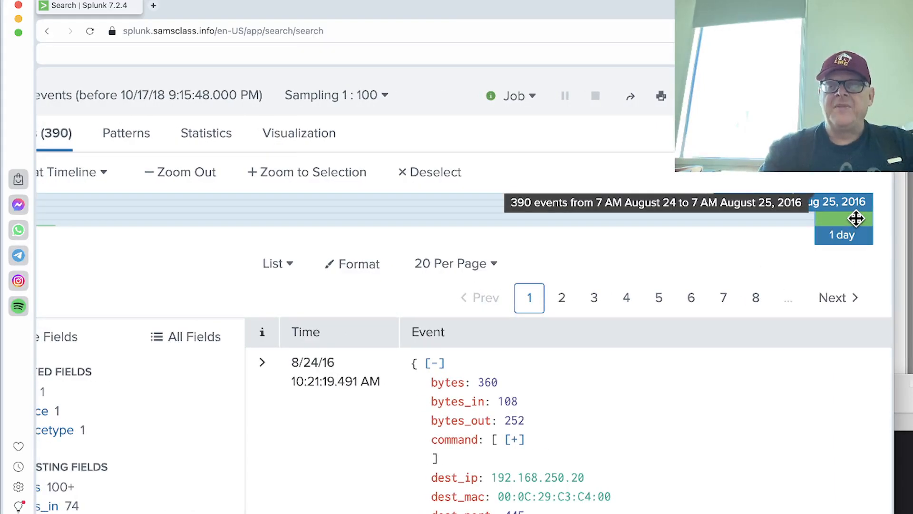
double_click(855, 218)
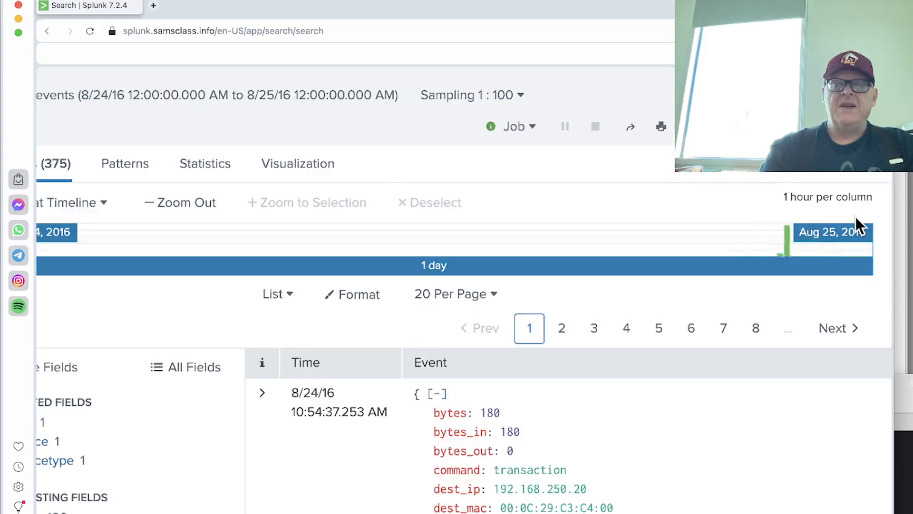
scroll(243, 218, "left", 3)
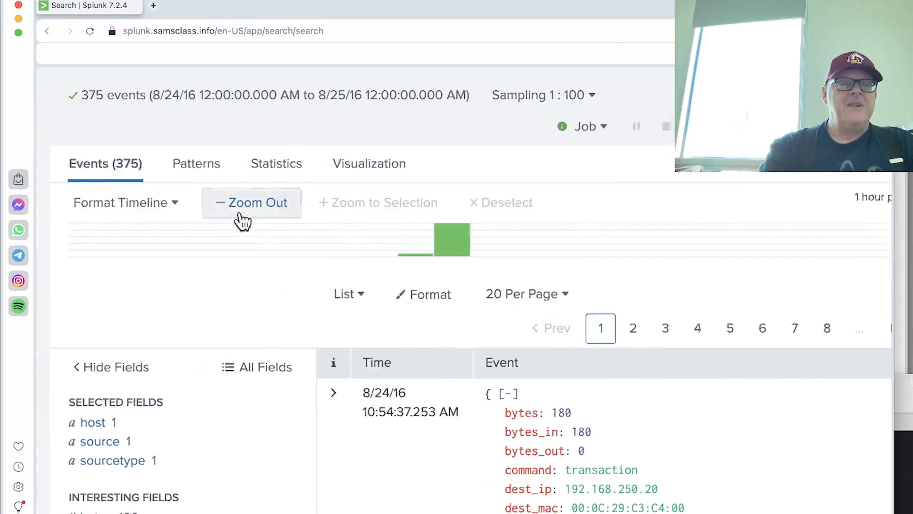
scroll(242, 220, "up", 5)
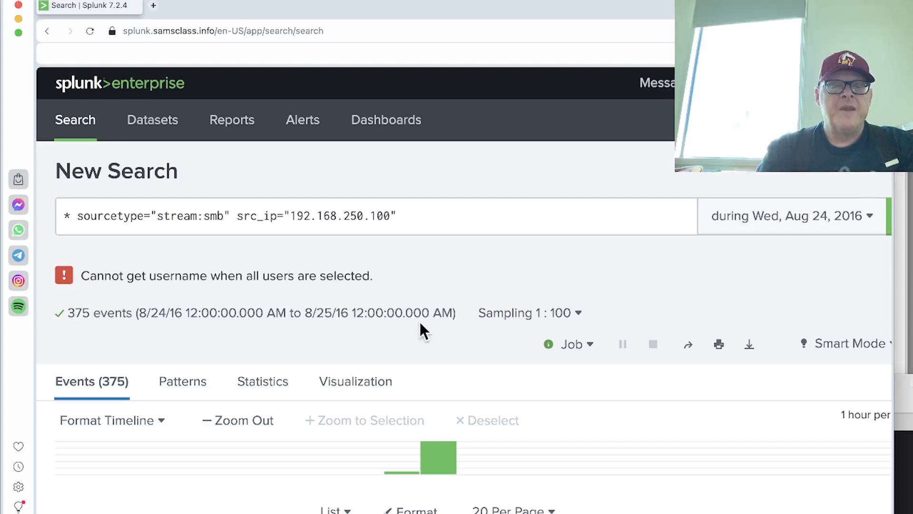
Recheck the path hint of challenge 4.8, append path="*" to the Splunk query and run the search
key("super+Tab")
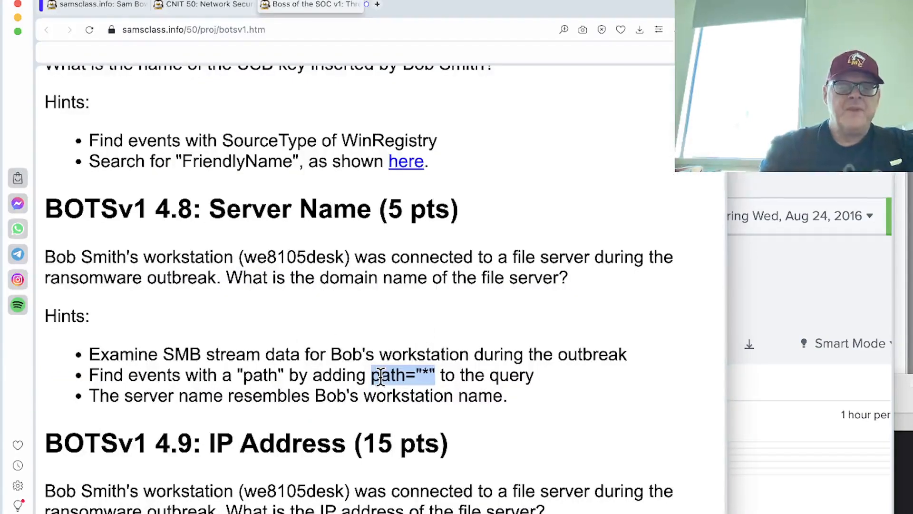
key("super+Tab")
left_click(434, 216)
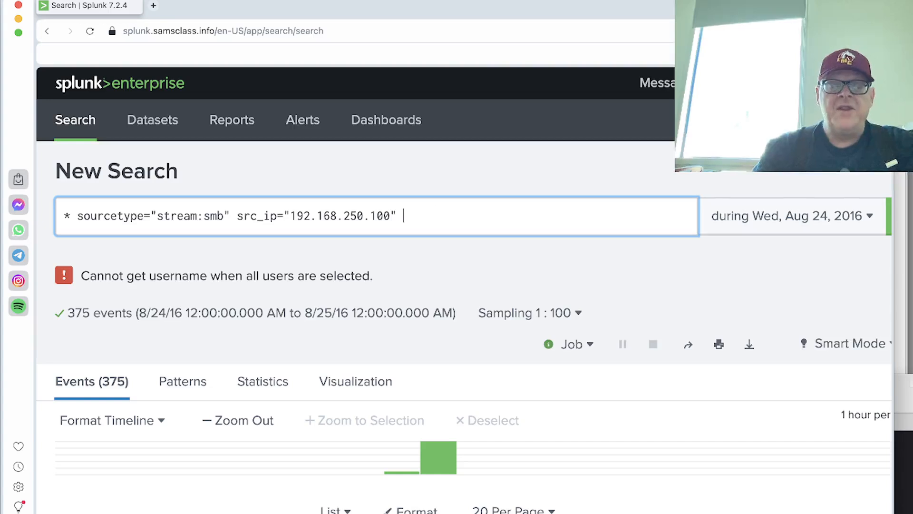
type("path=\"*\"")
scroll(781, 242, "right", 2)
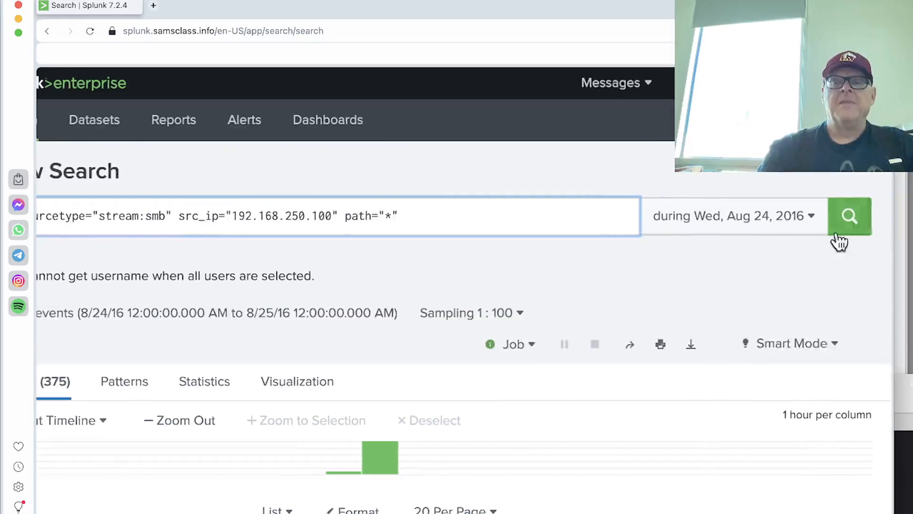
left_click(838, 233)
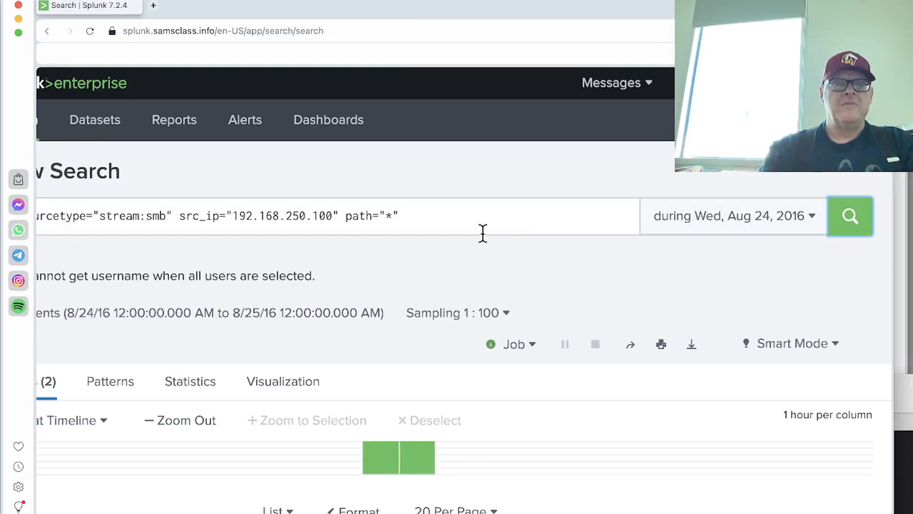
scroll(483, 233, "left", 2)
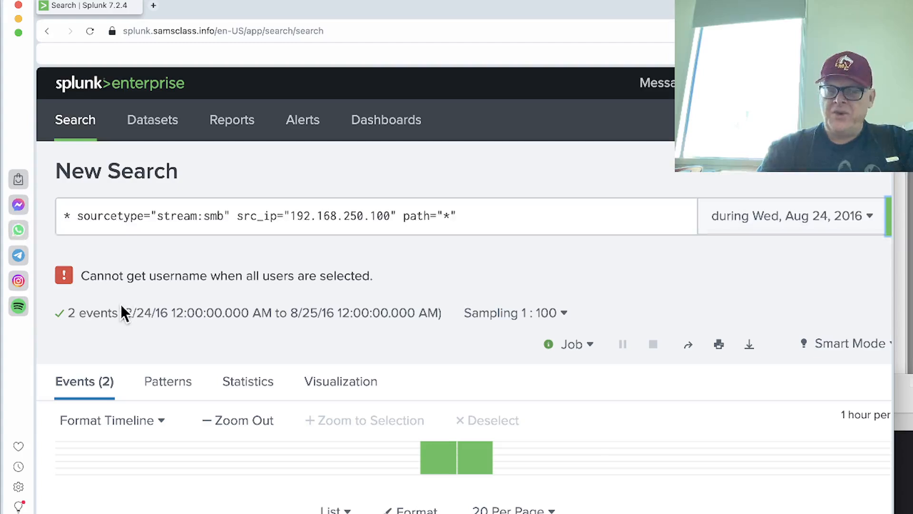
Set the search to No Event Sampling and list the path field's values to look for the file server's domain name
left_click(513, 312)
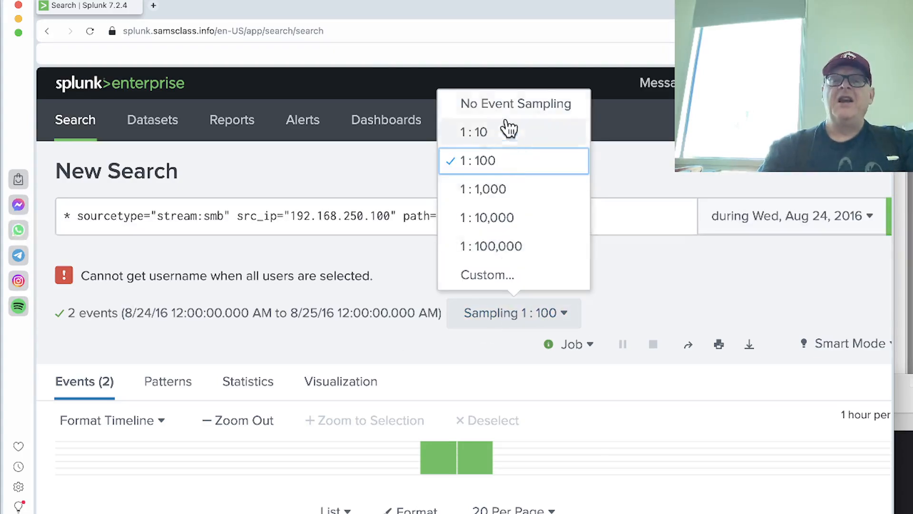
left_click(508, 106)
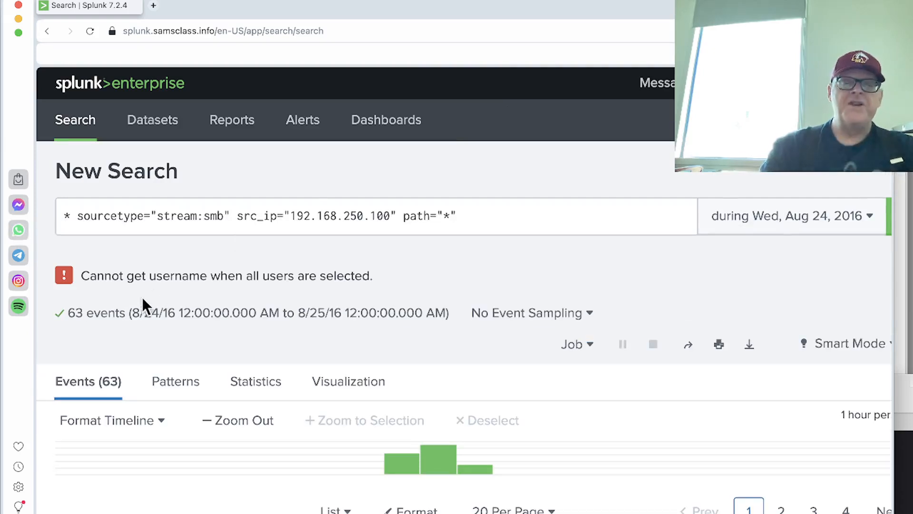
scroll(140, 304, "down", 10)
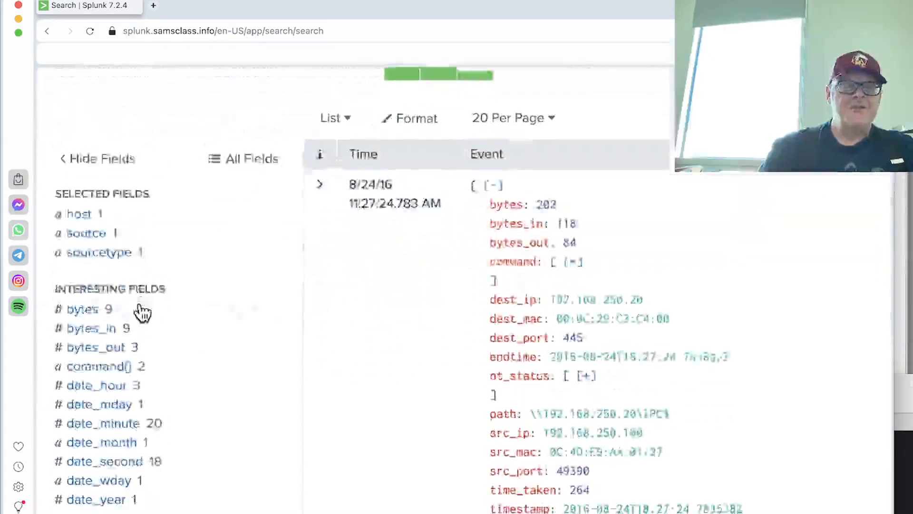
scroll(141, 312, "down", 6)
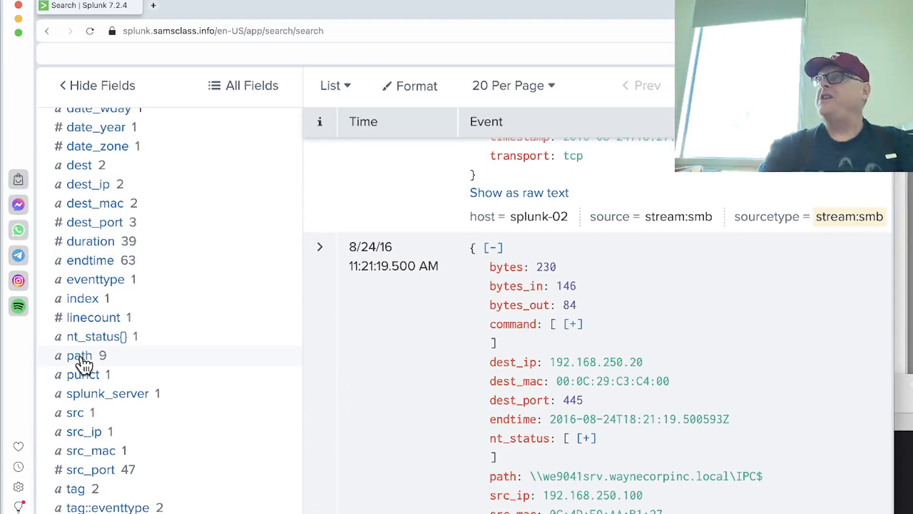
left_click(80, 357)
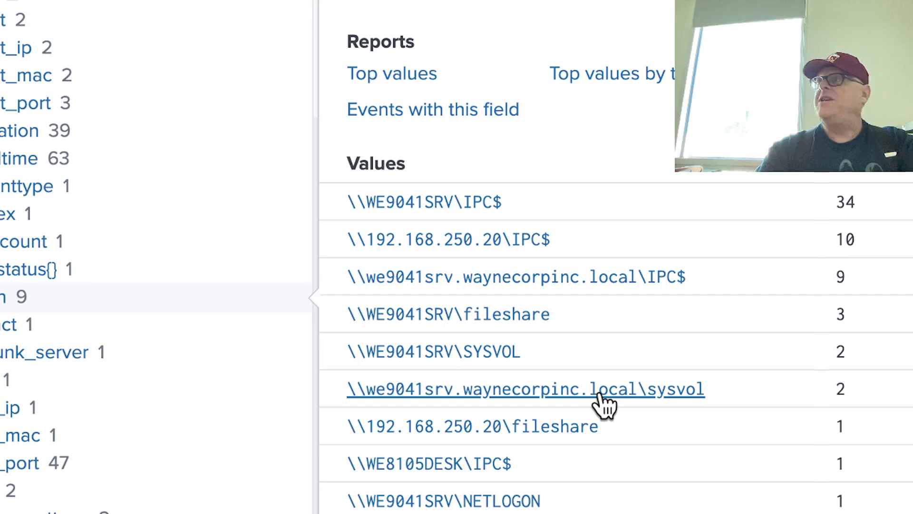
Compare the listed path values with the challenge 4.8 question and the workstation details in the text editor notes
key("super+Tab")
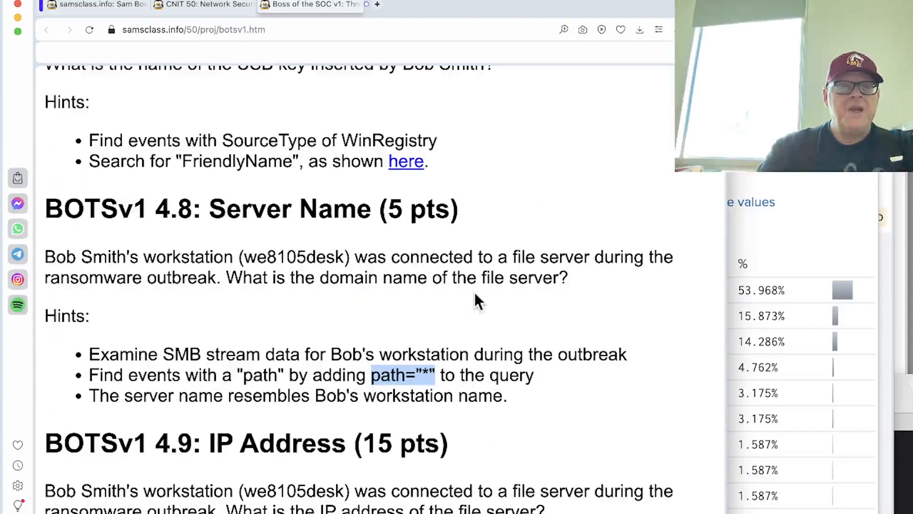
key("super+Tab")
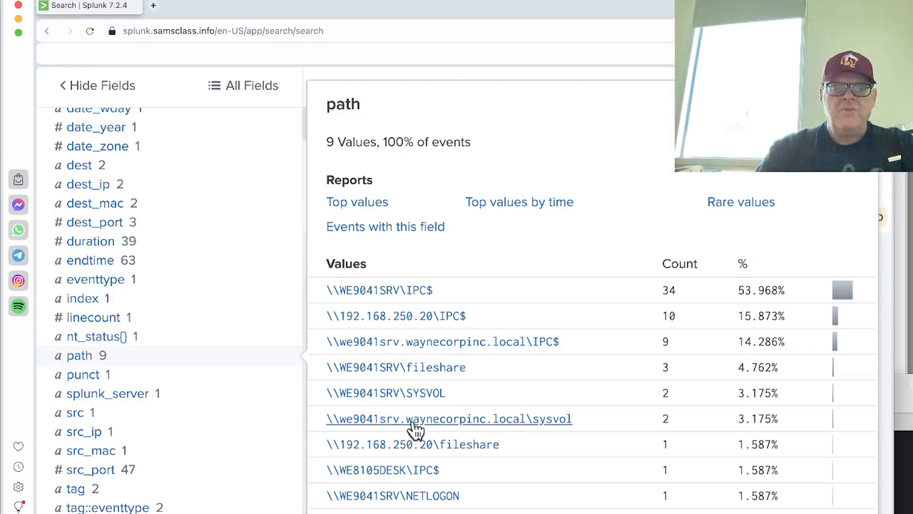
key("super+Tab")
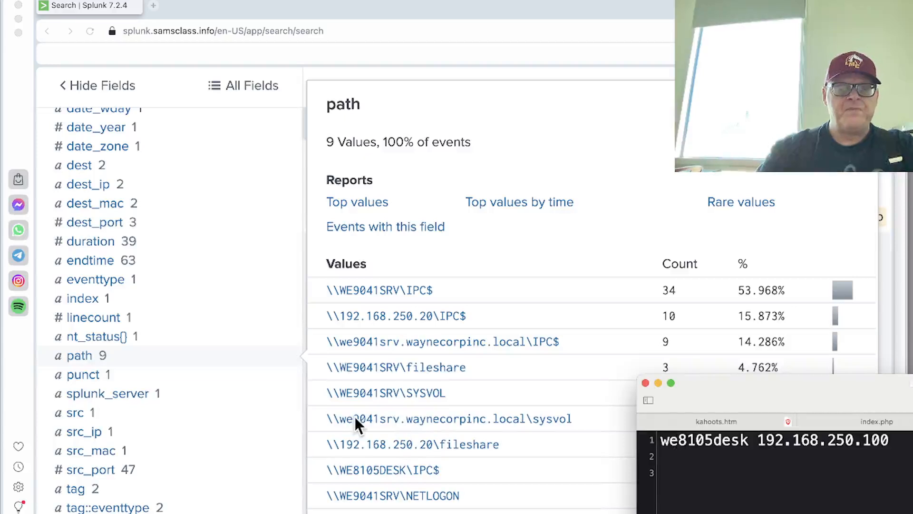
key("super+Tab")
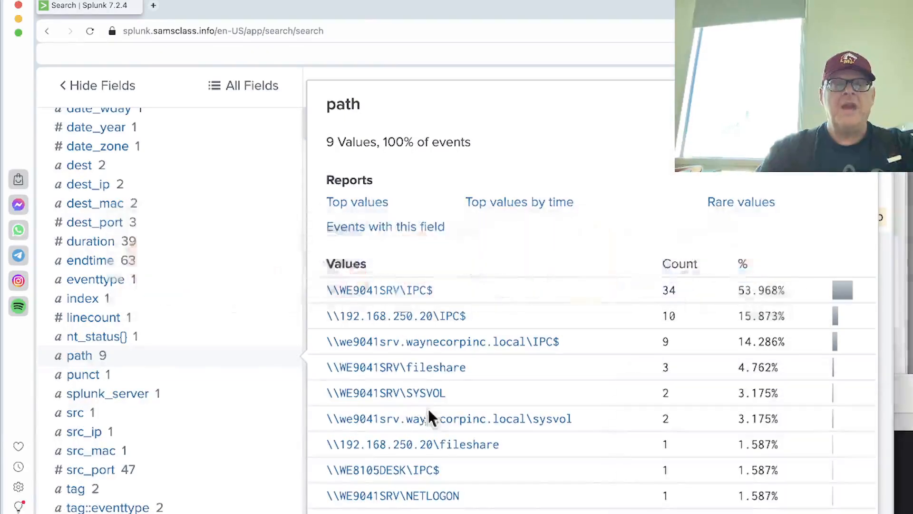
Read challenge 4.9 about the file server's IP address, filter to path \\we9041srv.waynecorpinc.local\sysvol and check the dest_ip values
key("super+grave")
scroll(310, 402, "down", 2)
scroll(310, 402, "down", 3)
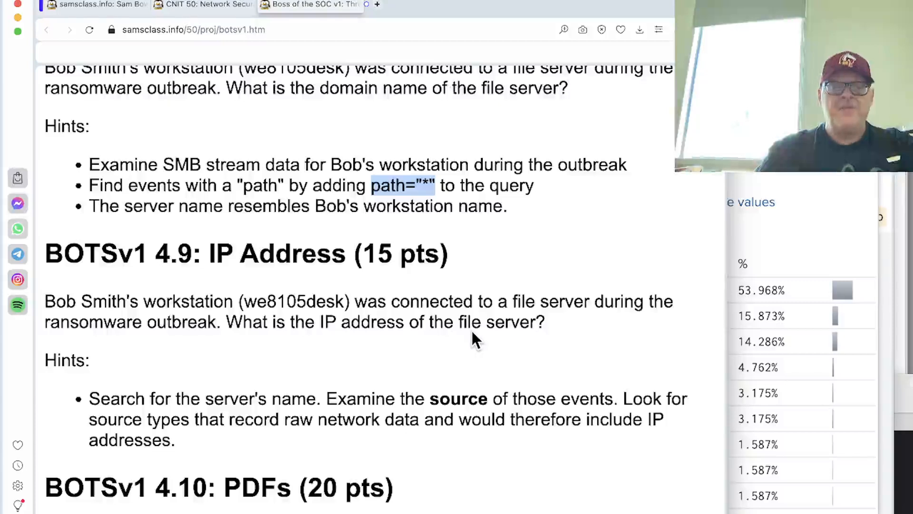
key("super+grave")
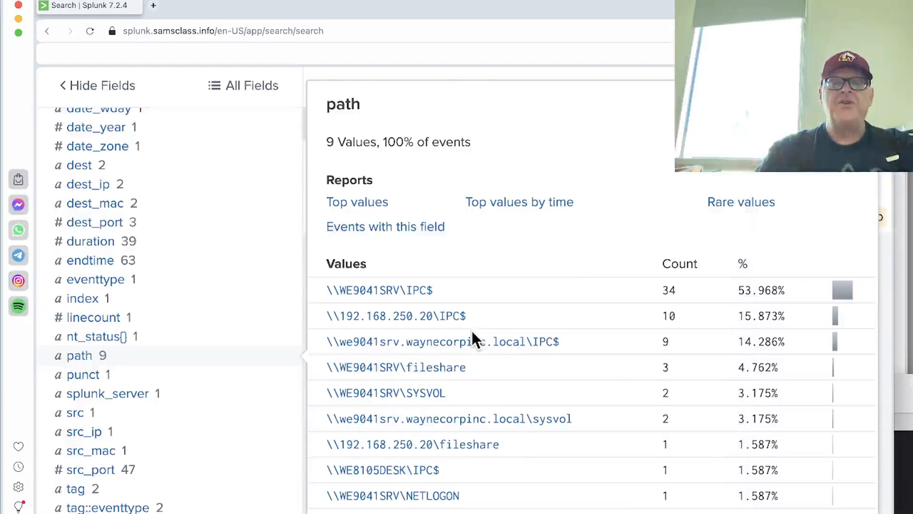
left_click(455, 420)
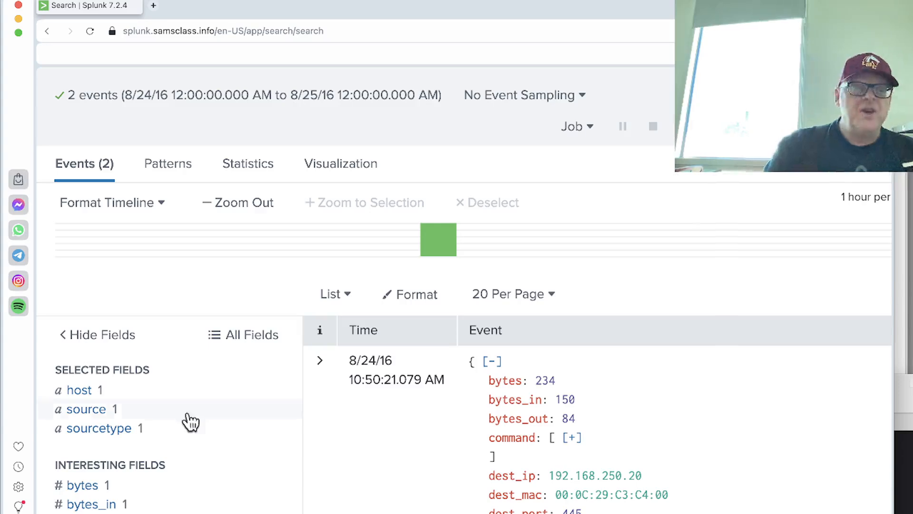
scroll(127, 413, "down", 10)
scroll(127, 415, "down", 2)
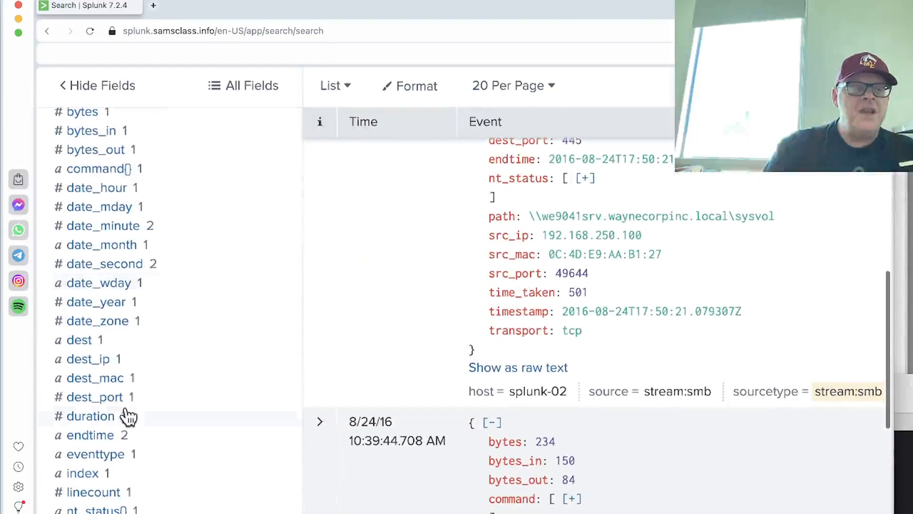
left_click(97, 362)
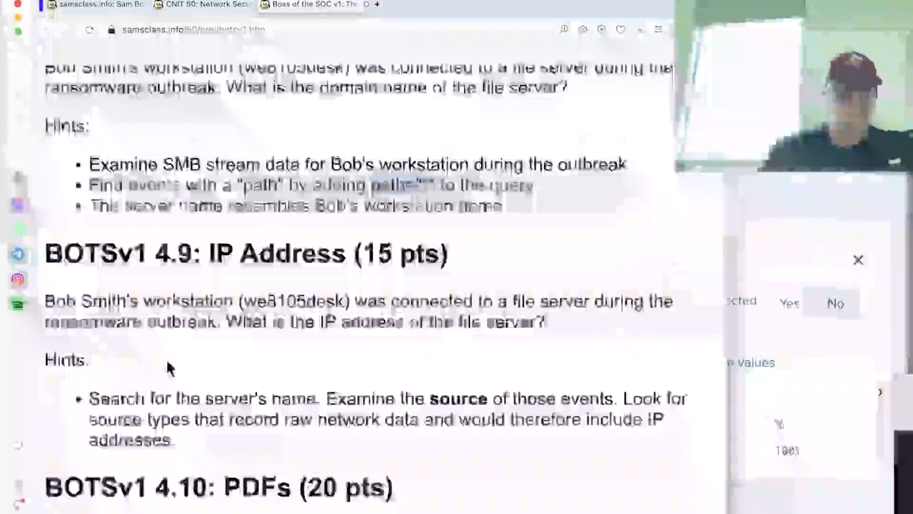
Read challenge 4.10 about the distinct PDFs encrypted on the remote file server and mark the .pdf search term in its hints
scroll(166, 358, "down", 6)
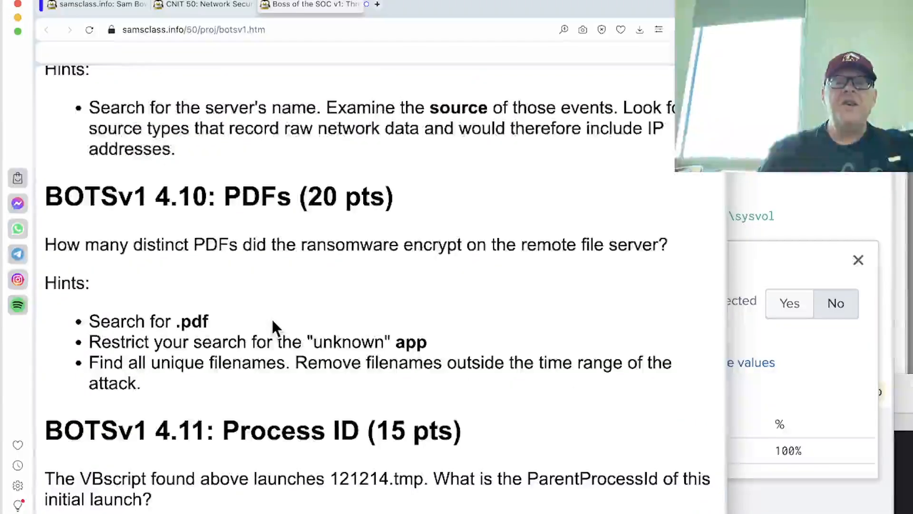
scroll(274, 328, "down", 1)
key("super+Tab")
key("super+Tab")
key("super+Tab")
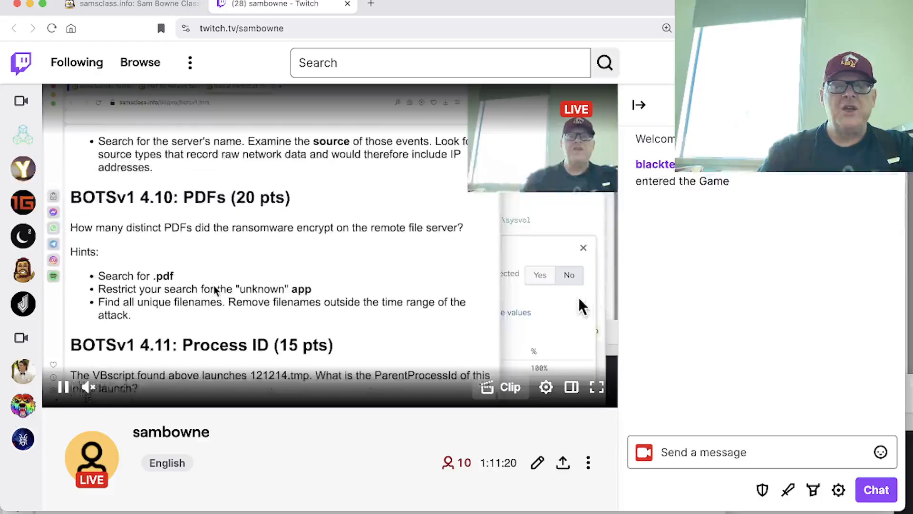
key("super+Tab")
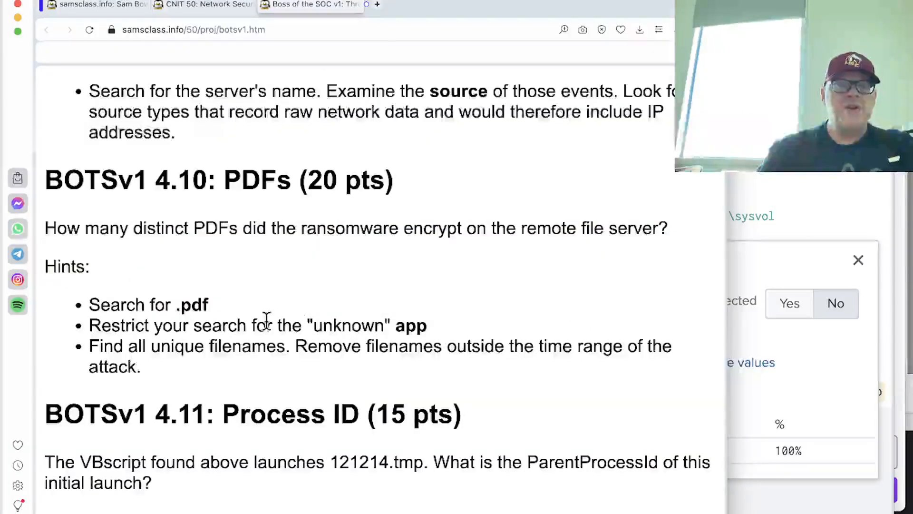
scroll(245, 302, "down", 1)
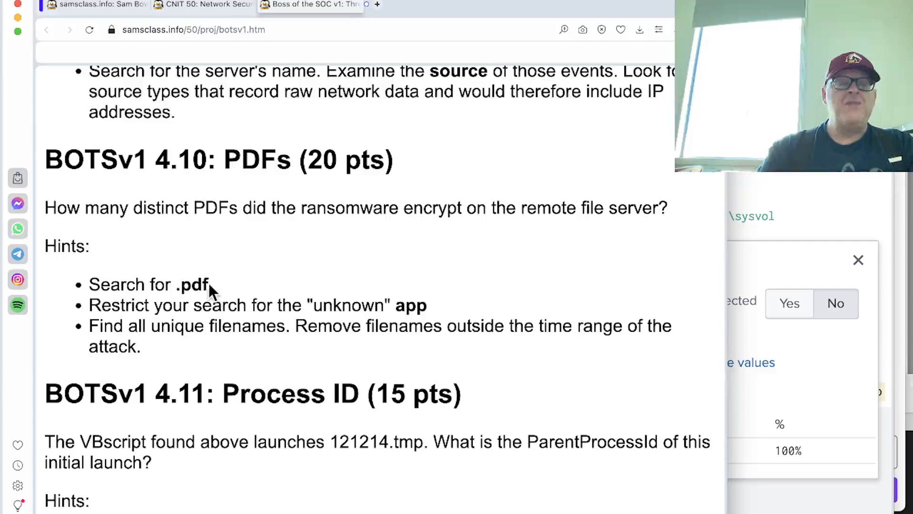
left_click_drag(209, 287, 176, 284)
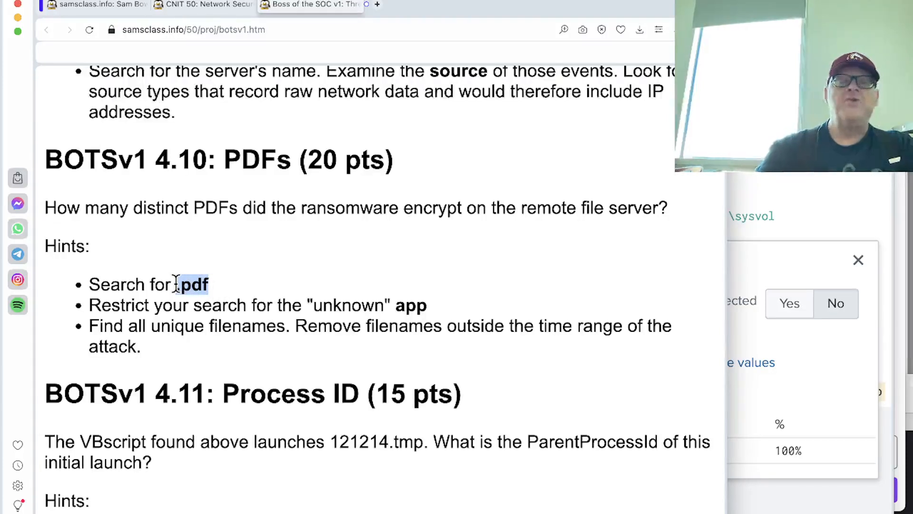
Switch back to the Splunk search window, replace the whole query with .pdf and run it for Aug 24, 2016
key("super+Tab")
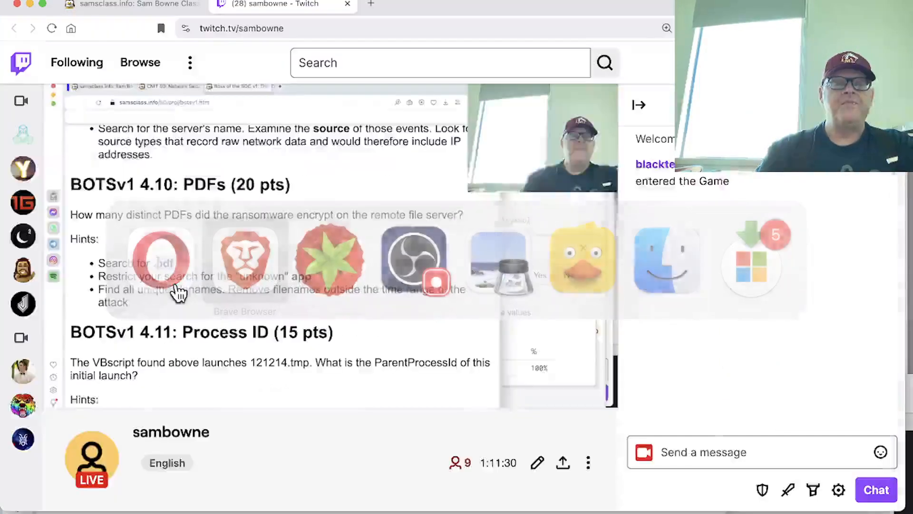
key("super+Tab")
key("super+grave")
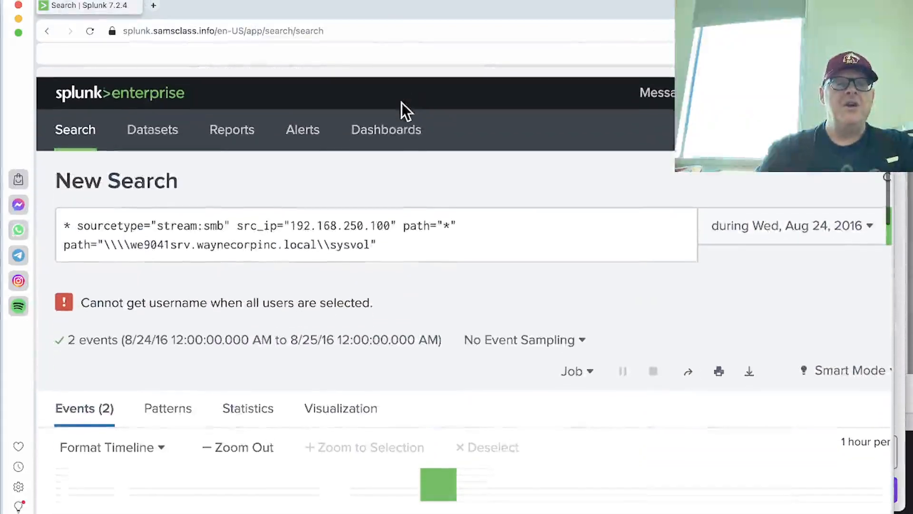
scroll(401, 101, "down", 1)
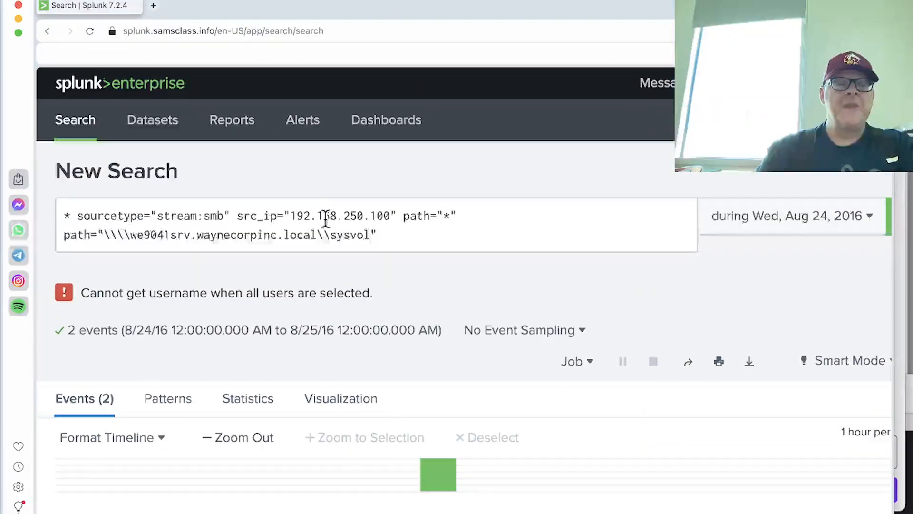
left_click(420, 236)
key("super+a")
type(".pdf")
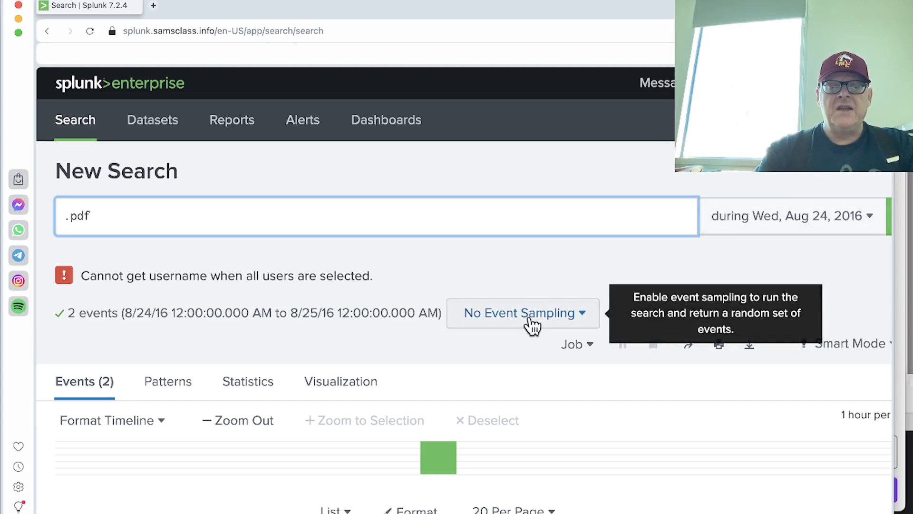
scroll(636, 262, "right", 3)
left_click(850, 219)
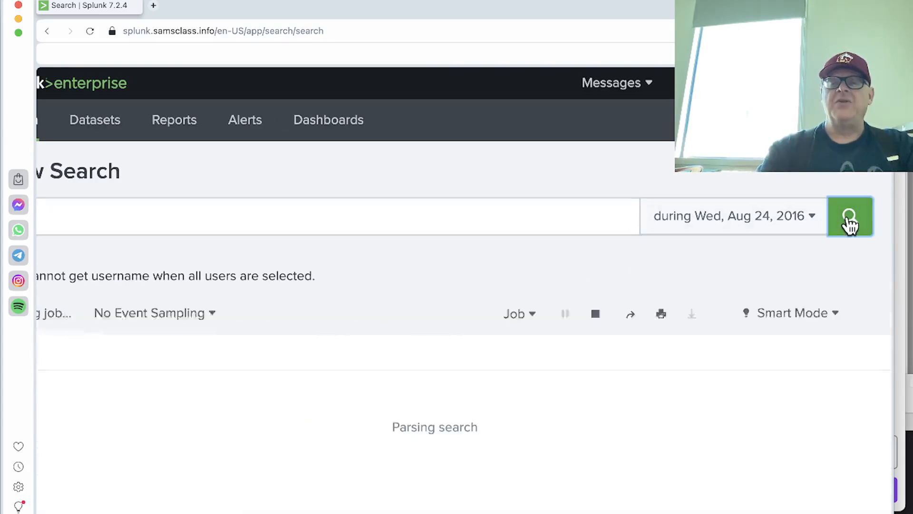
scroll(263, 258, "left", 3)
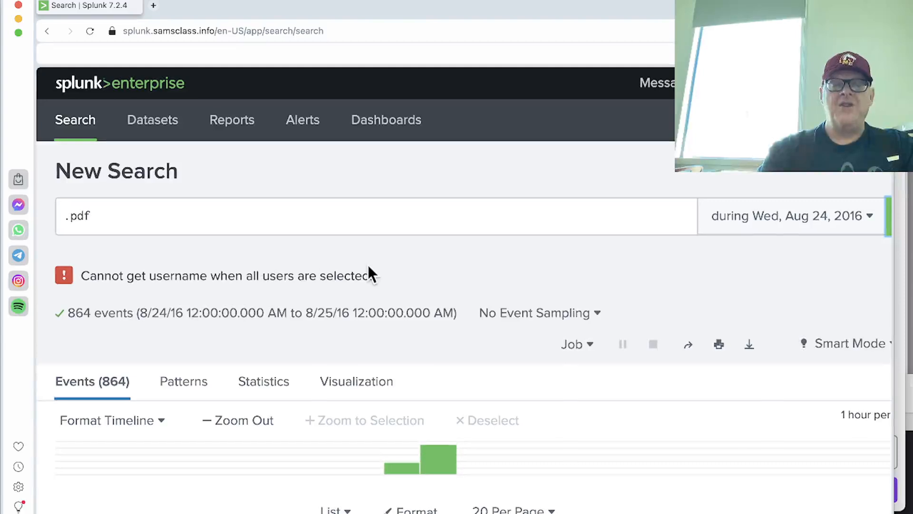
scroll(278, 325, "down", 5)
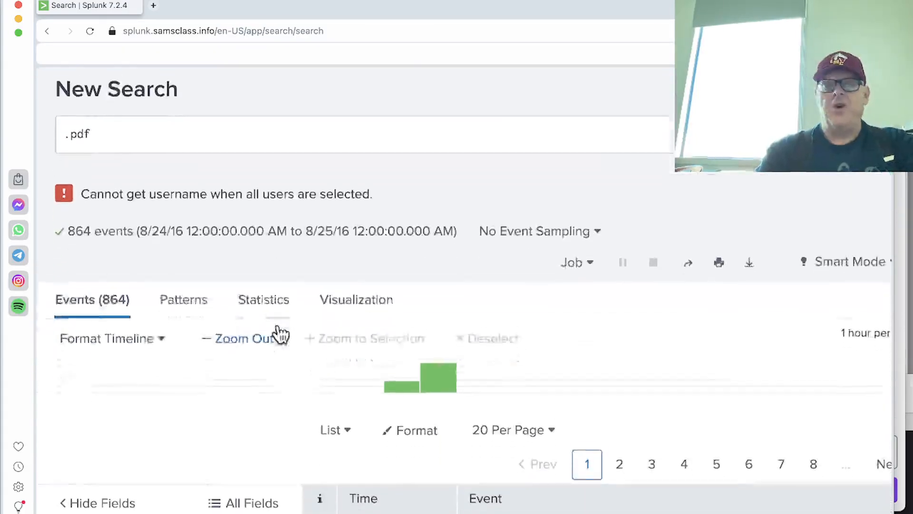
Recheck the "unknown" app hint of challenge 4.10 and restrict the .pdf search to the app value win:unknown
key("super+Tab")
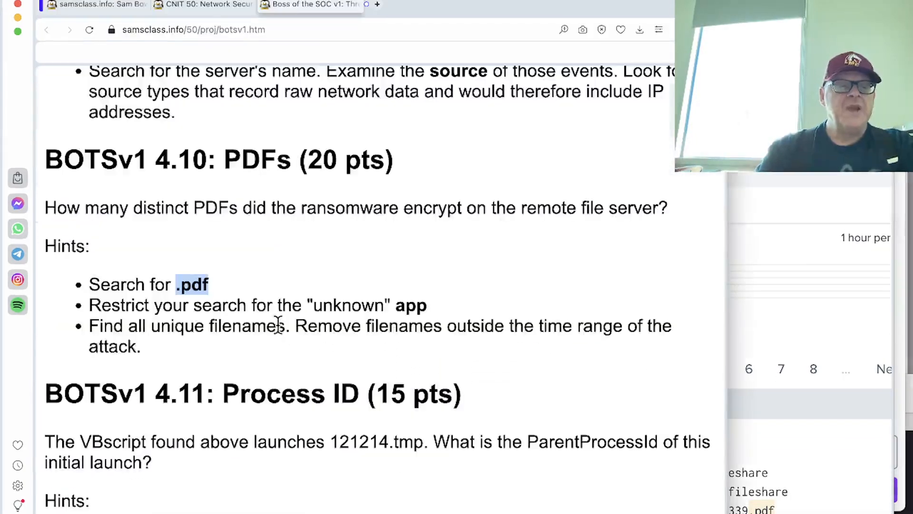
key("super+Tab")
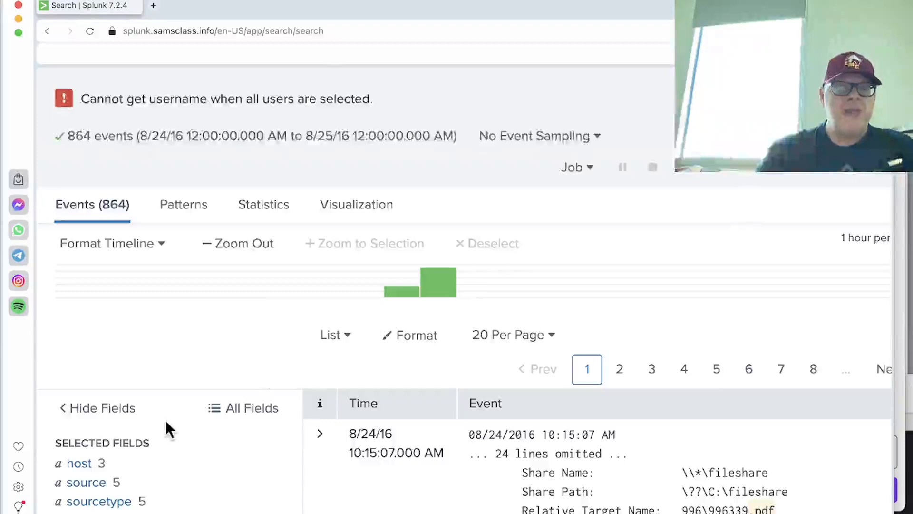
scroll(165, 428, "down", 7)
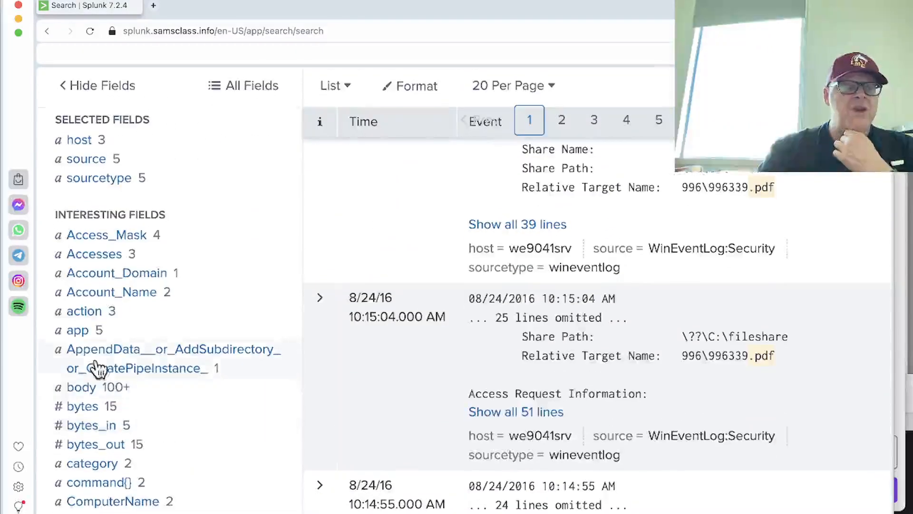
left_click(80, 335)
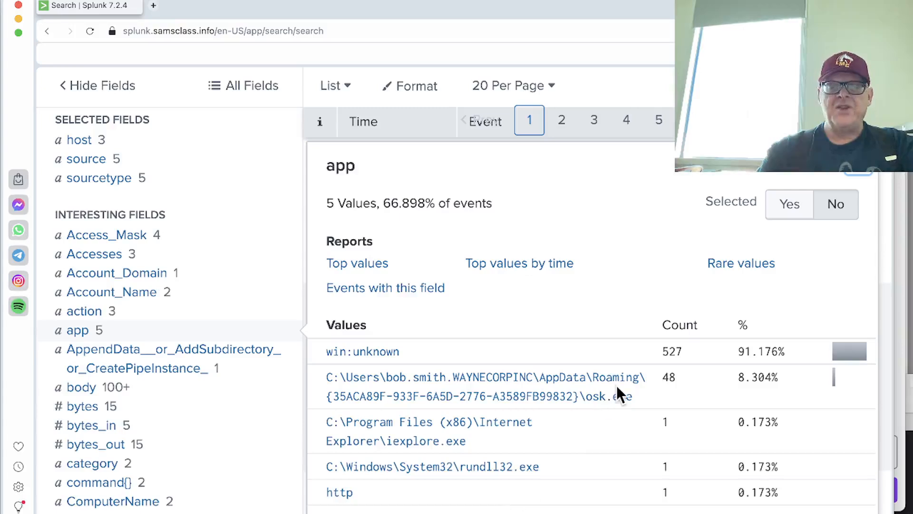
left_click(386, 357)
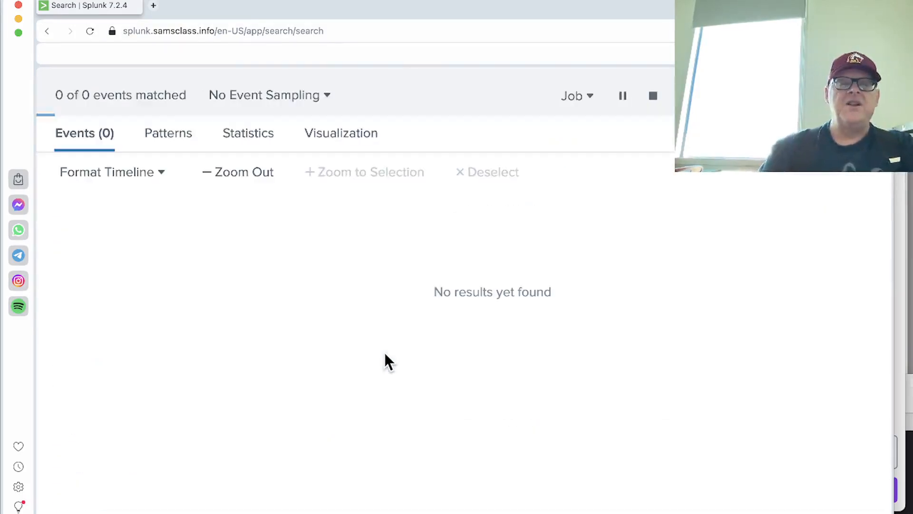
Recheck the unique filenames hint, look up the Relative_Target_Name field's values and limit the search to events with this field
key("super+grave")
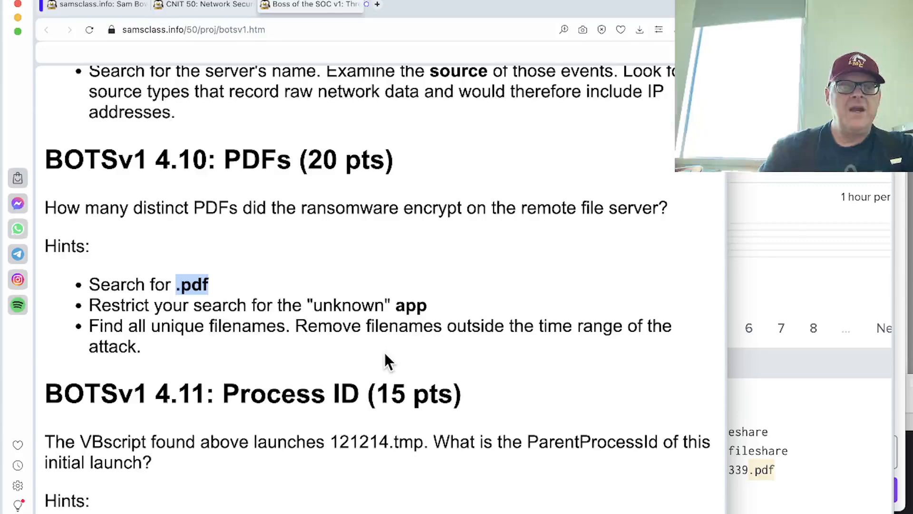
key("super+grave")
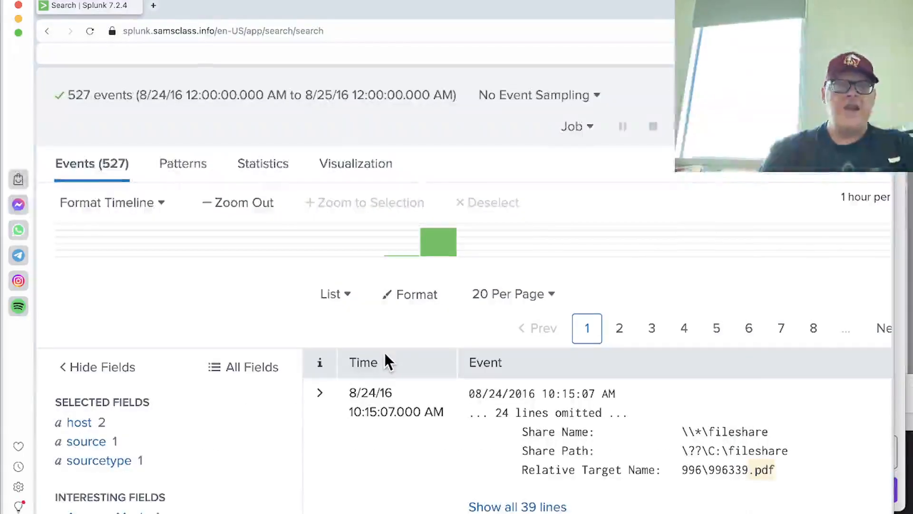
scroll(384, 351, "down", 10)
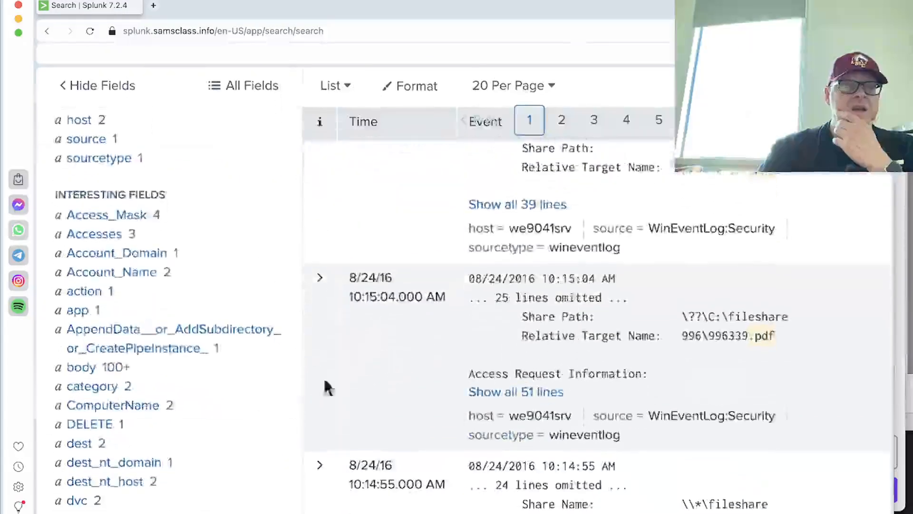
scroll(190, 450, "down", 5)
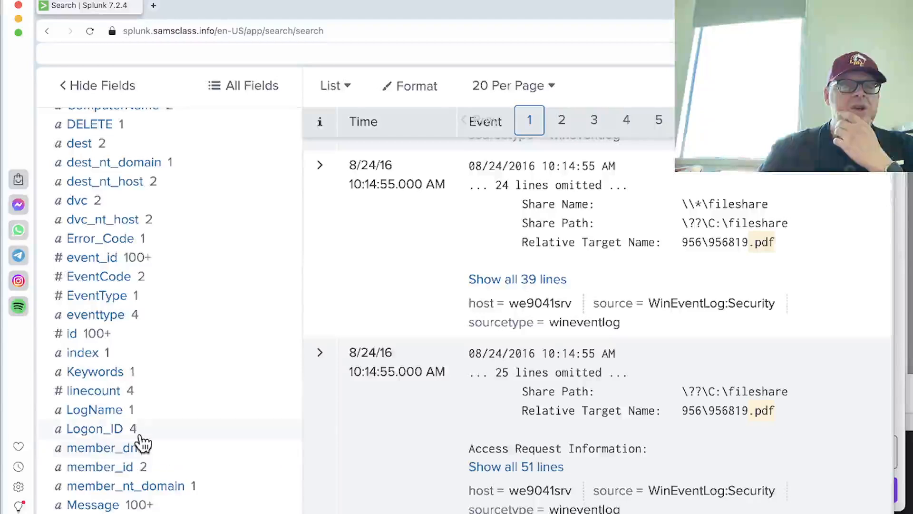
scroll(141, 437, "down", 2)
scroll(141, 439, "down", 1)
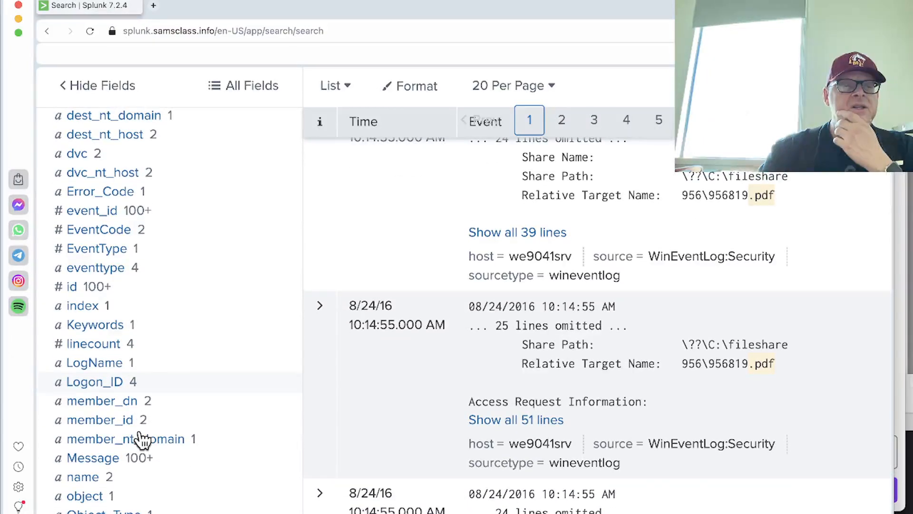
scroll(139, 437, "down", 10)
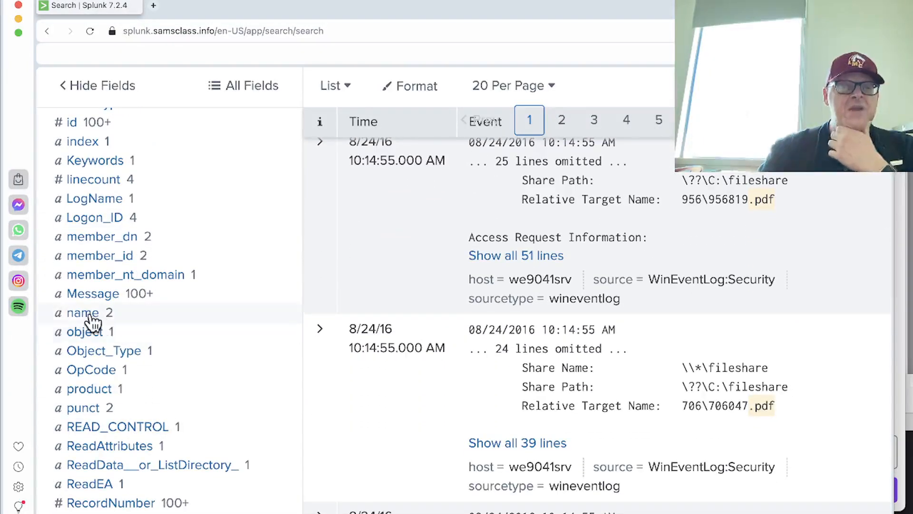
scroll(194, 336, "up", 20)
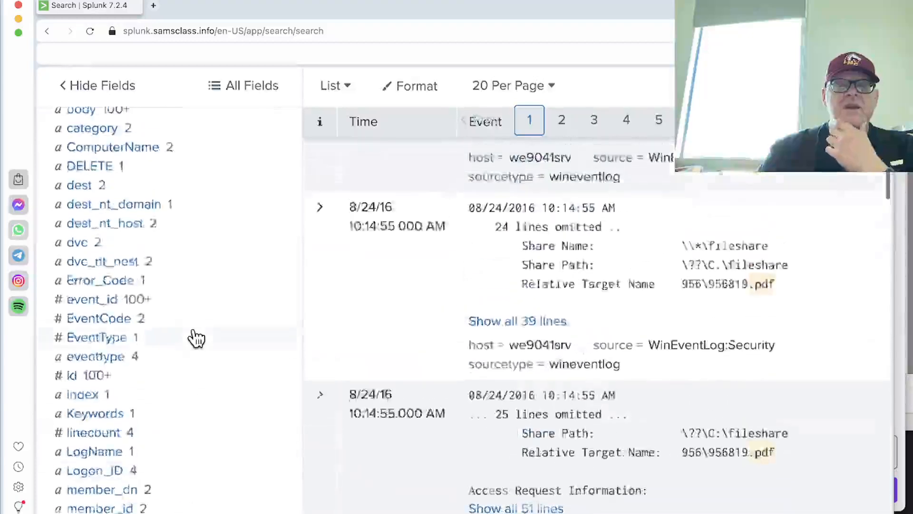
scroll(495, 433, "down", 2)
scroll(494, 432, "down", 3)
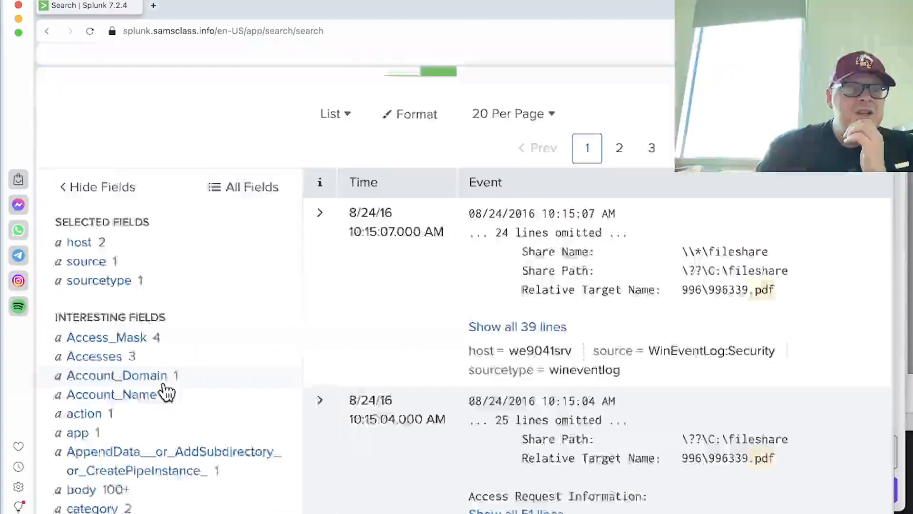
scroll(164, 388, "down", 5)
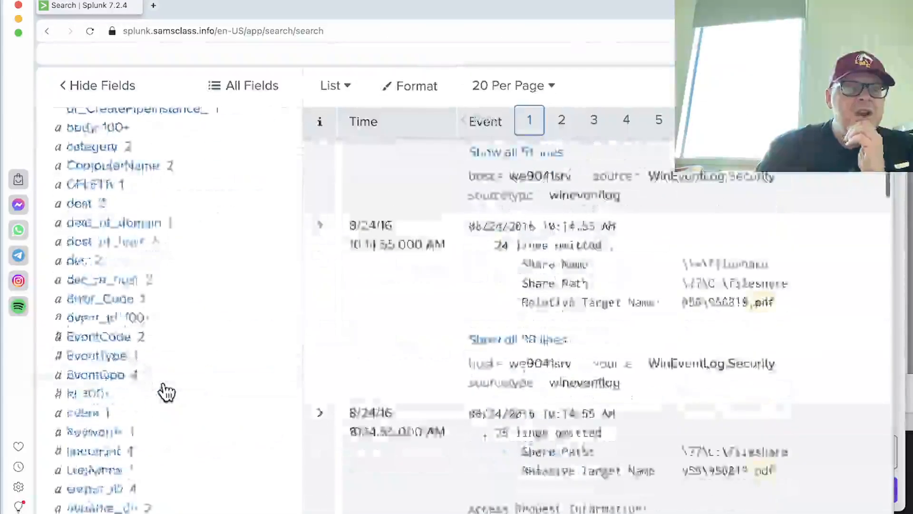
scroll(166, 393, "down", 10)
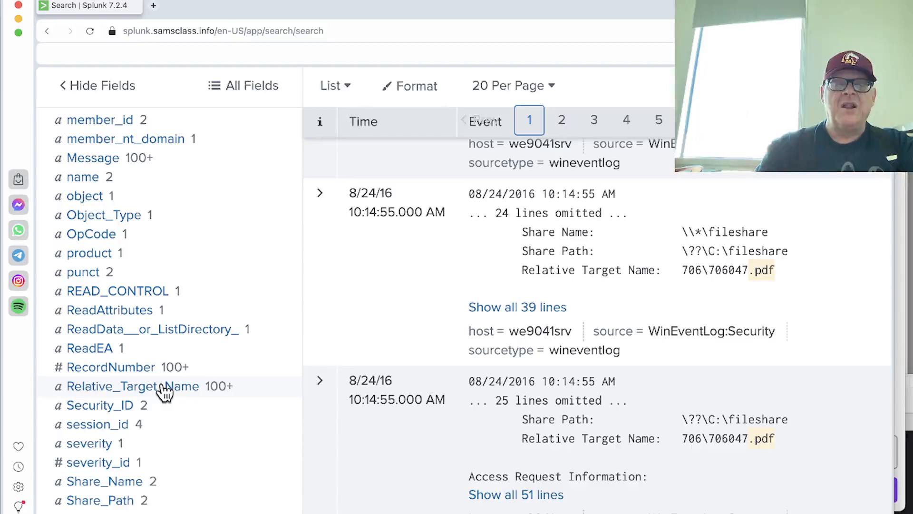
left_click(164, 387)
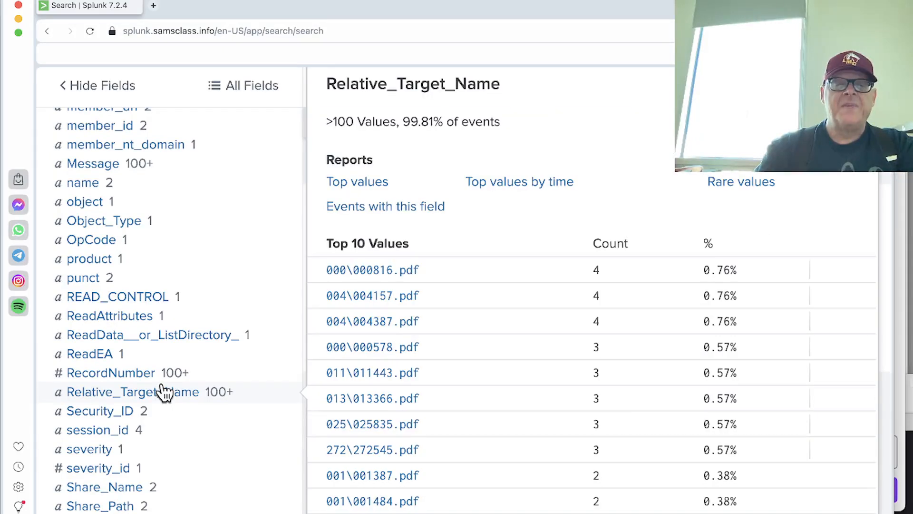
left_click(391, 207)
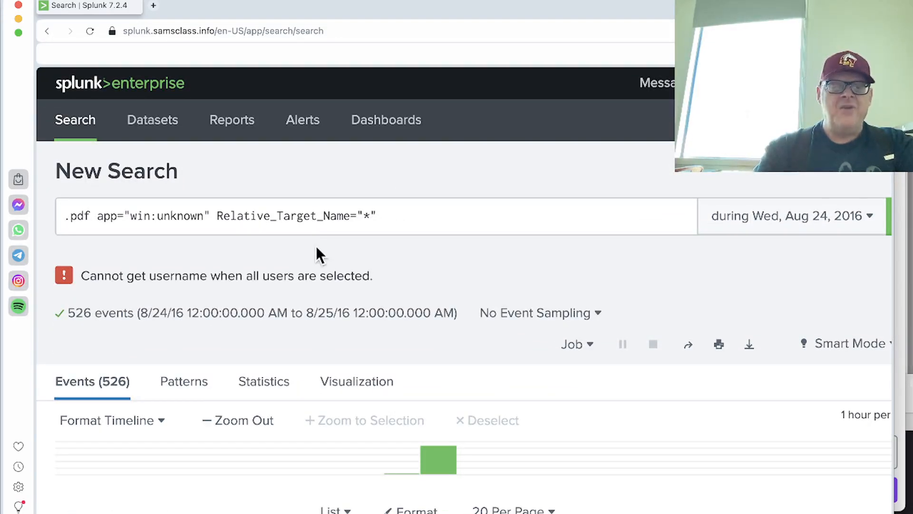
Change the query to .pdf app="win:unknown" | table _time, Relative_Target_Name and run it
left_click(217, 210)
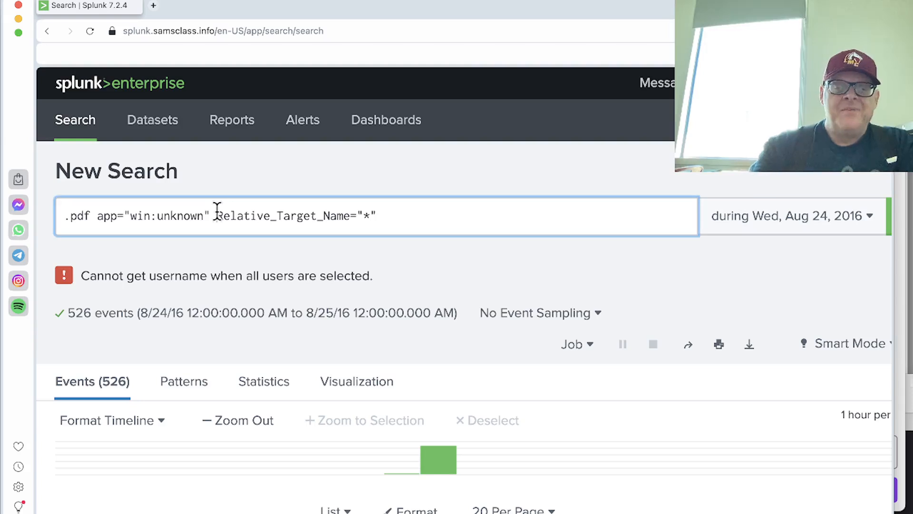
type("| table")
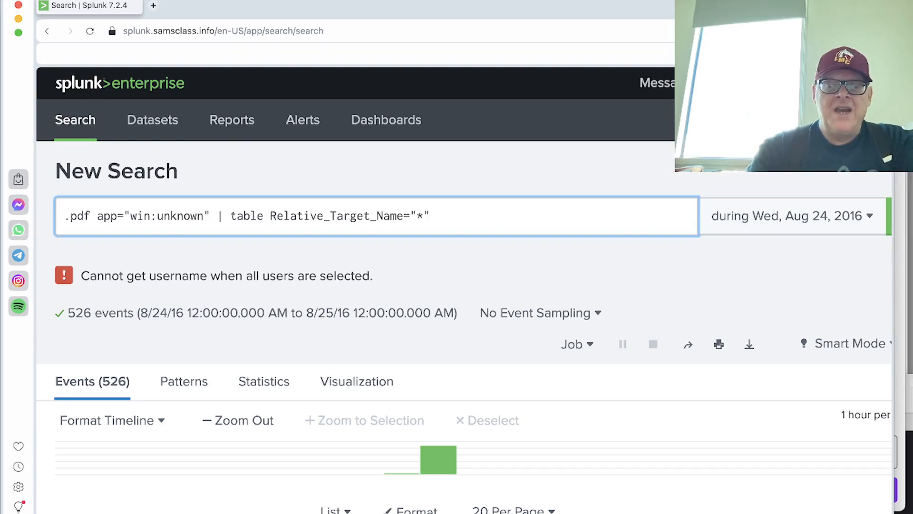
type(" _time,")
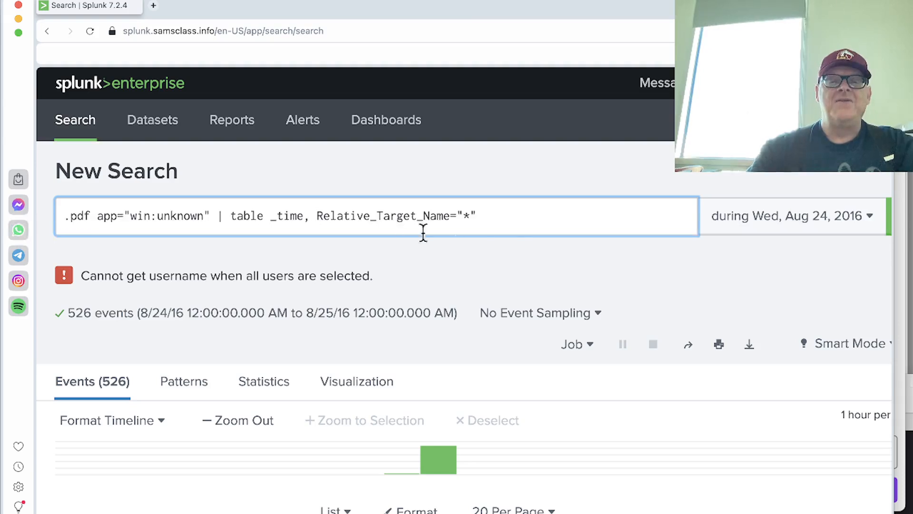
left_click(501, 216)
key("BackSpace")
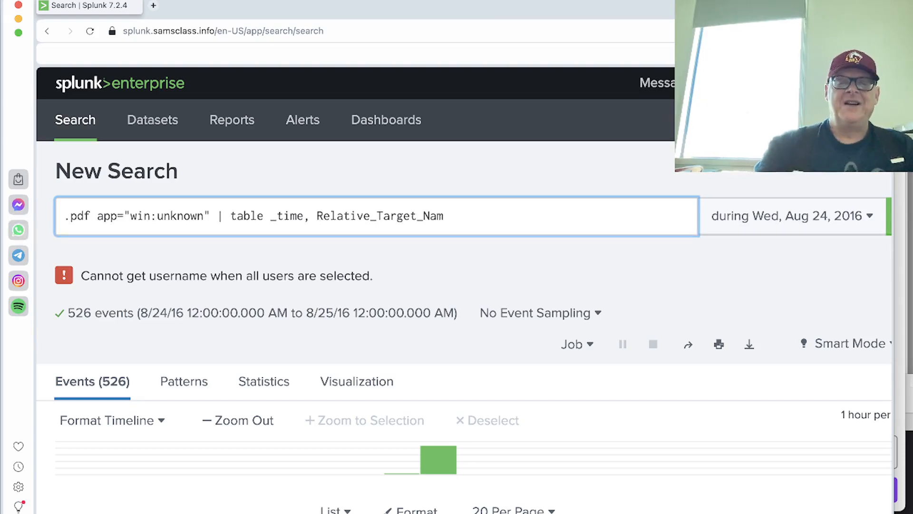
type("de")
key("BackSpace")
key("BackSpace")
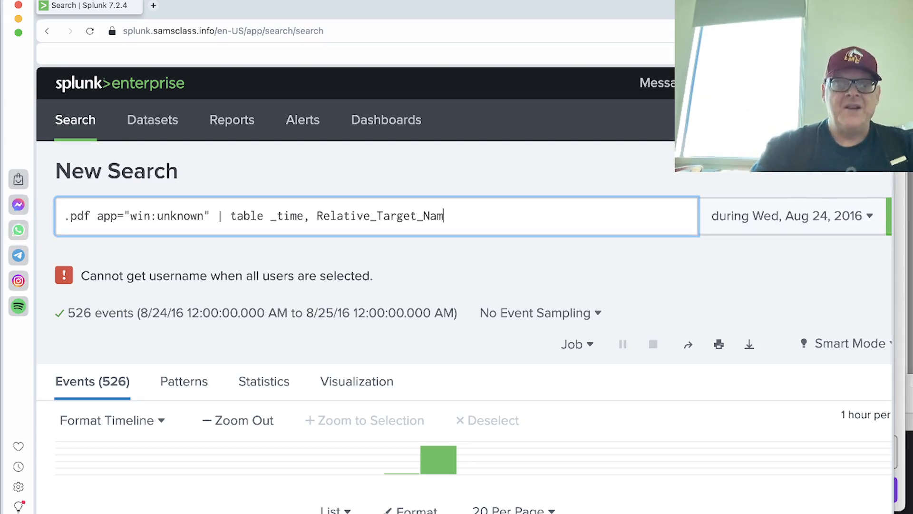
type("e")
scroll(840, 219, "right", 2)
left_click(839, 220)
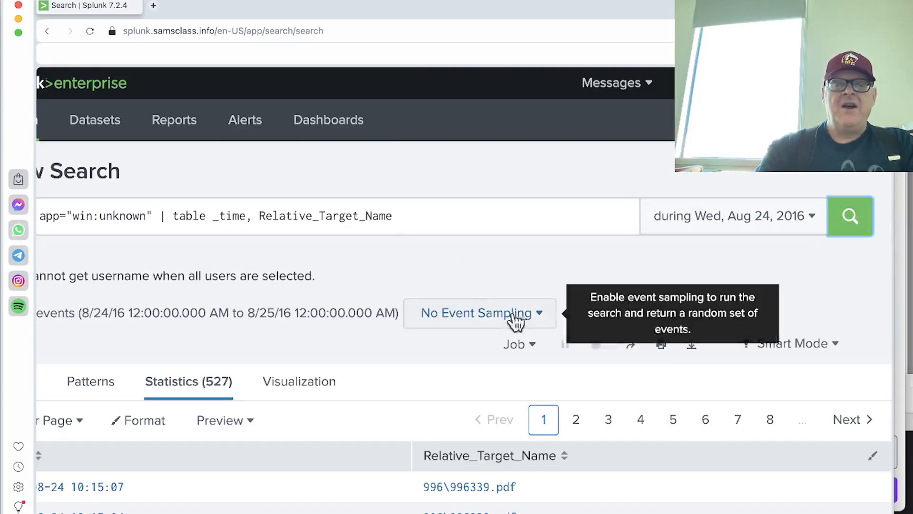
Sort the statistics results by _time in ascending order so the earliest PDF events come first
scroll(340, 299, "left", 2)
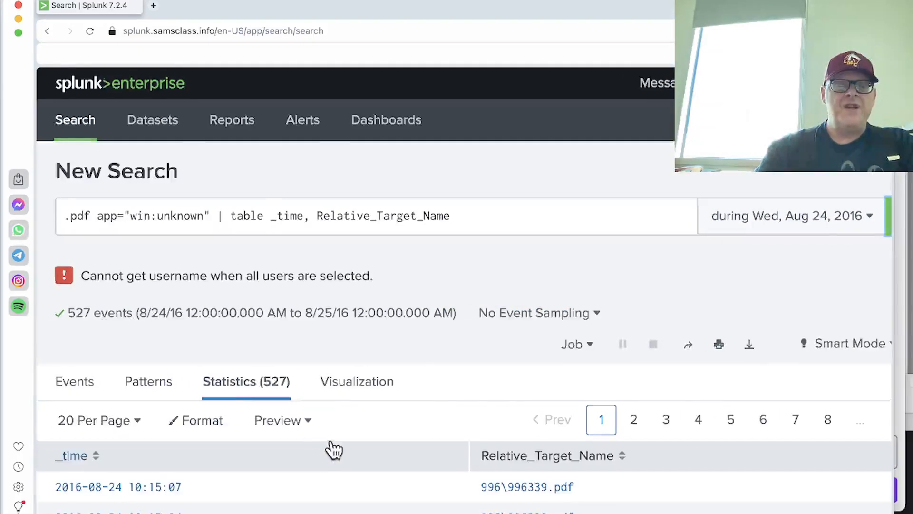
scroll(332, 448, "down", 5)
scroll(508, 321, "down", 3)
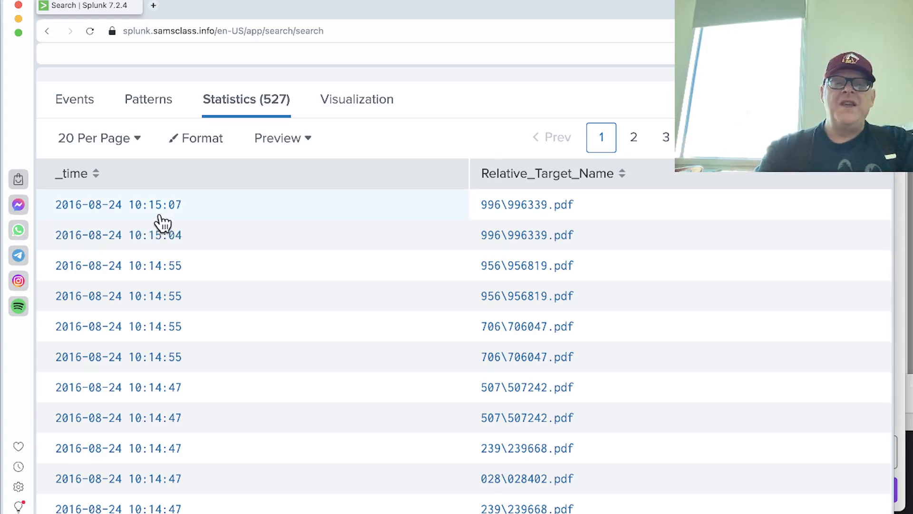
left_click(94, 174)
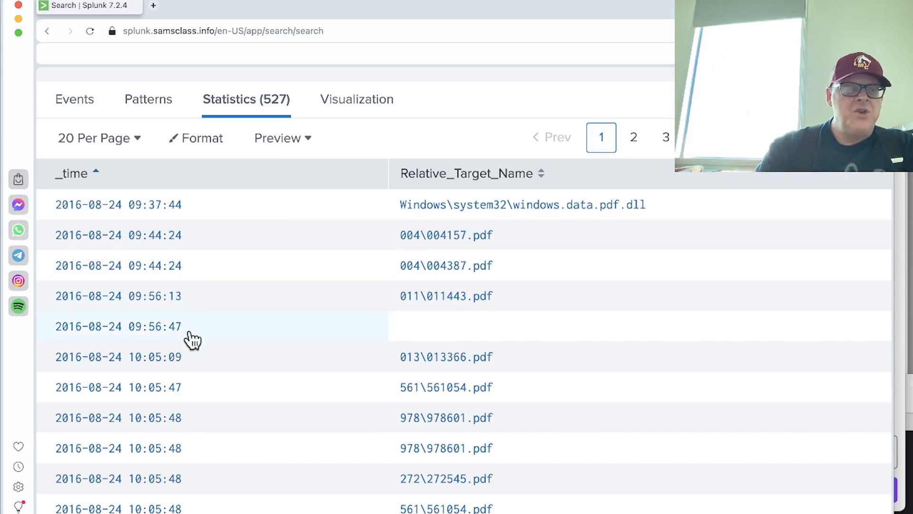
Examine the _time and Relative_Target_Name values for the start of the attack and for filenames outside its time range
scroll(188, 372, "down", 1)
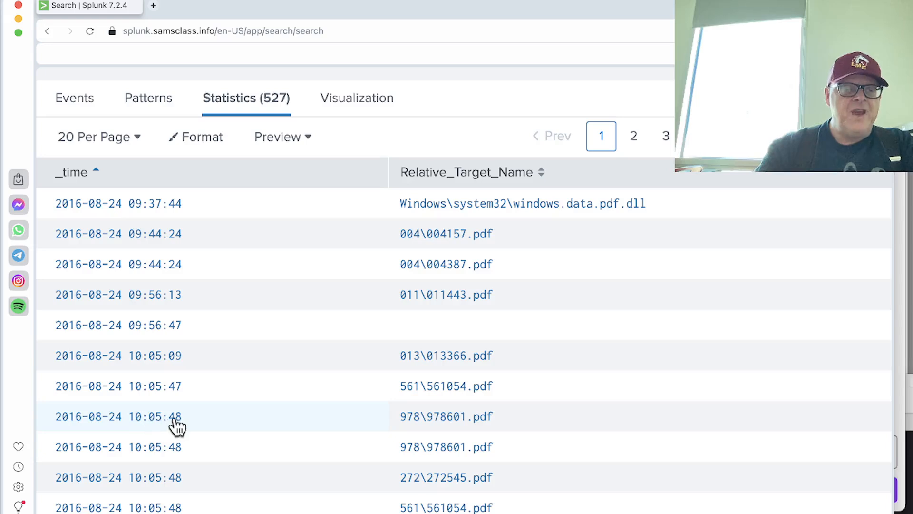
scroll(193, 442, "down", 2)
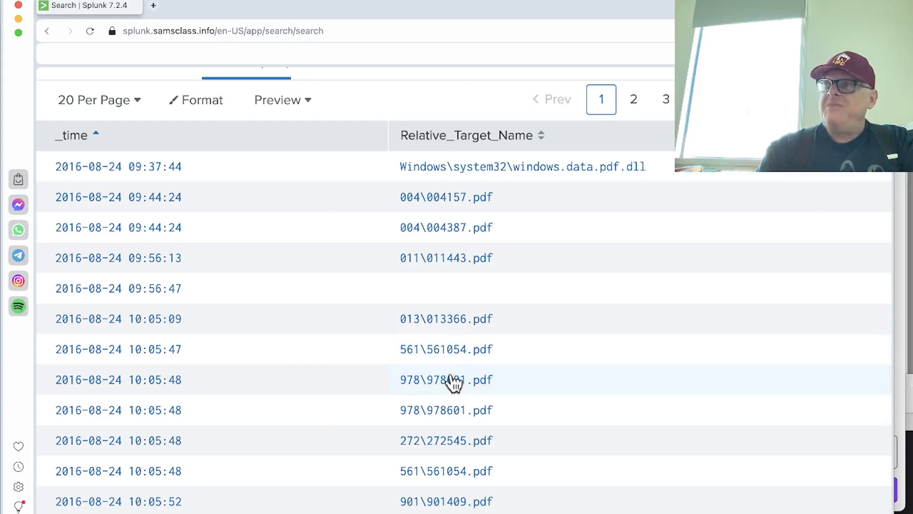
scroll(452, 424, "down", 5)
scroll(453, 423, "down", 5)
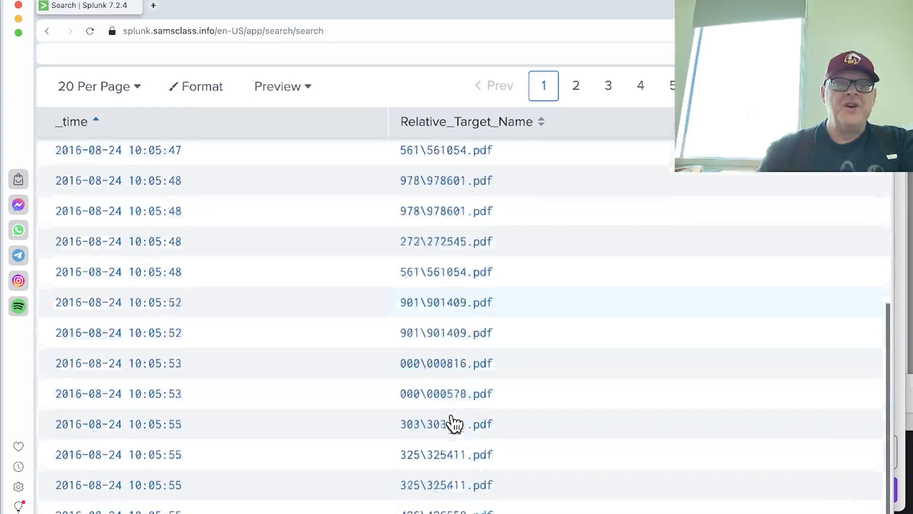
scroll(160, 376, "up", 12)
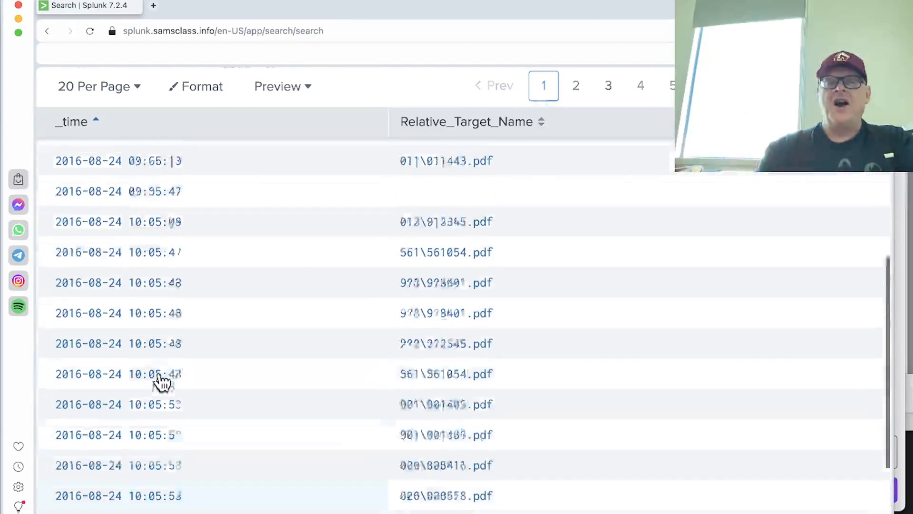
scroll(160, 369, "down", 3)
scroll(160, 370, "down", 5)
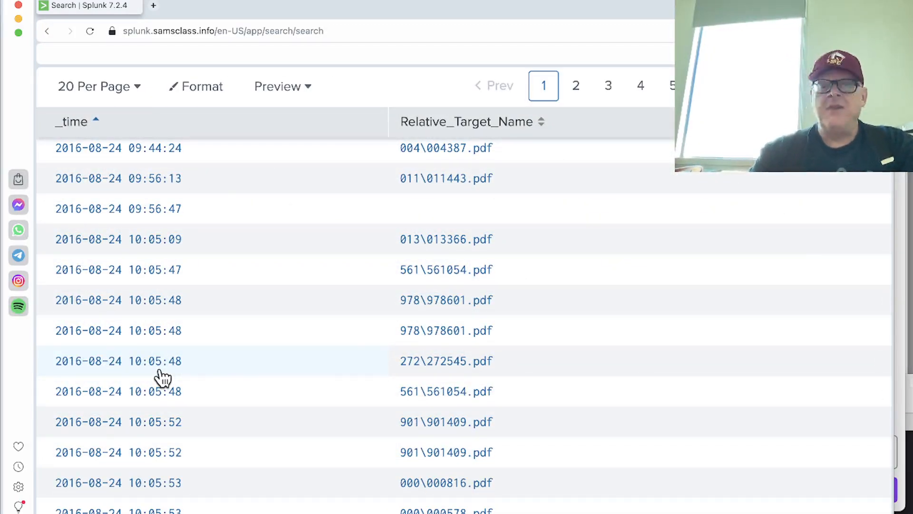
Switch back to the BOTSv1 challenge page and read the question and hints of challenge 4.11, Process ID
key("super+grave")
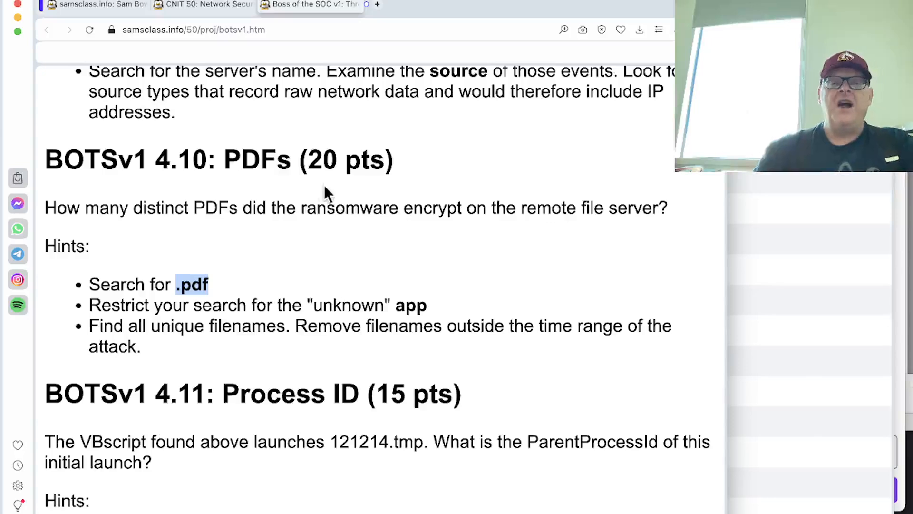
scroll(480, 316, "down", 4)
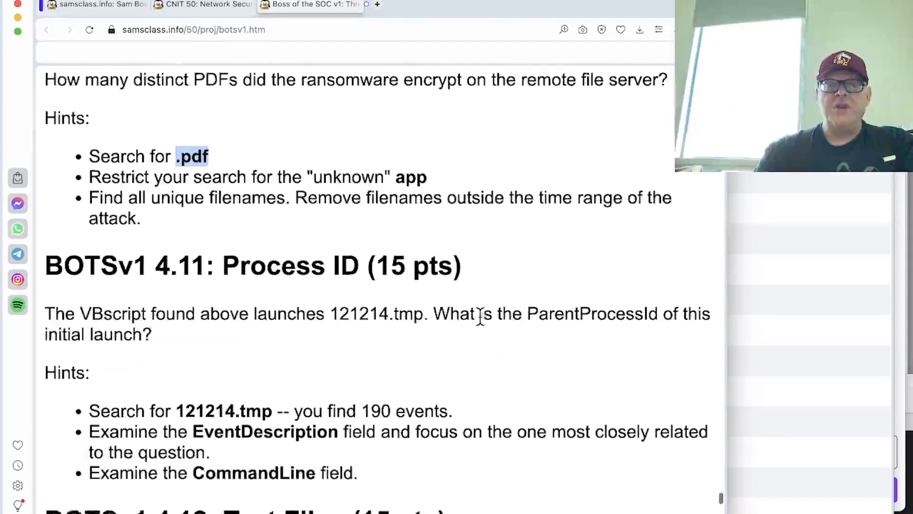
scroll(480, 318, "down", 3)
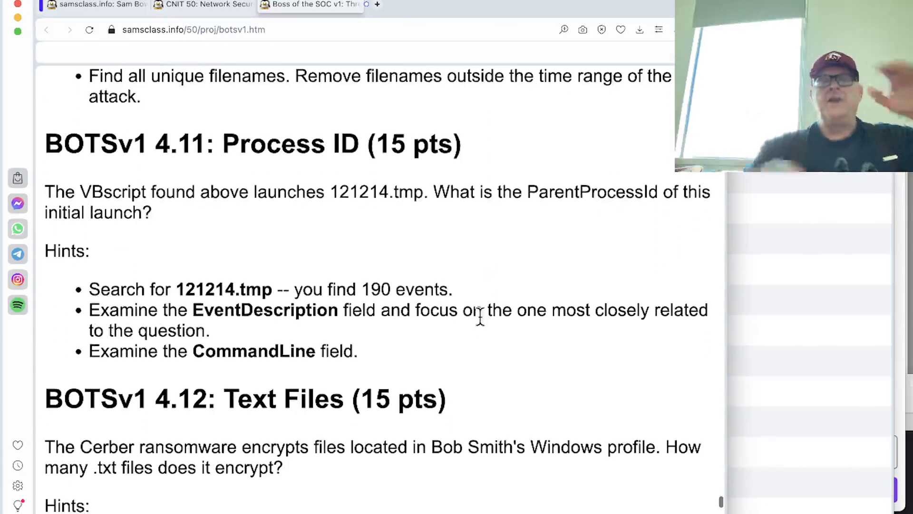